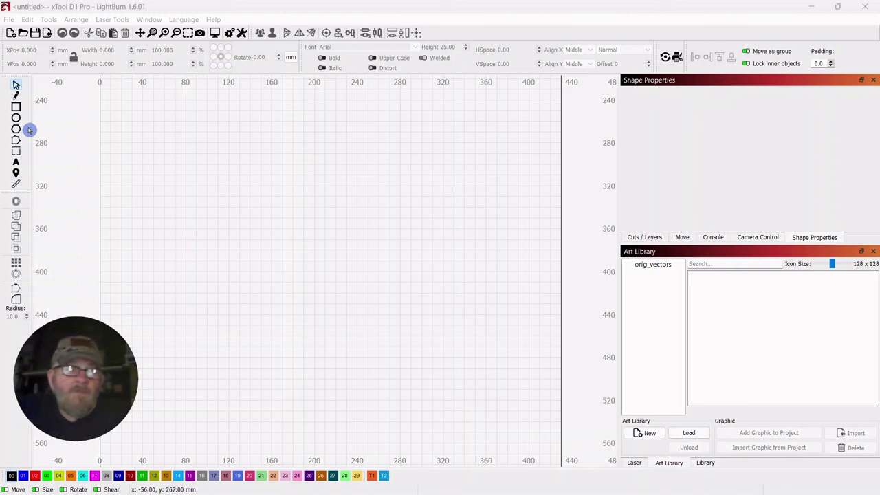
Draw a tall rectangle near the middle of the canvas.
{"action": "left_click", "coordinate": [17, 108]}
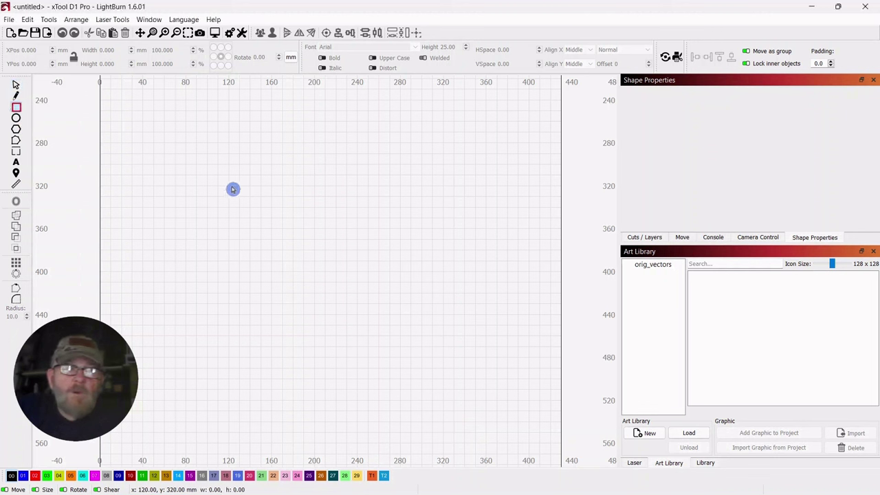
{"action": "left_click_drag", "start_coordinate": [294, 173], "coordinate": [378, 326]}
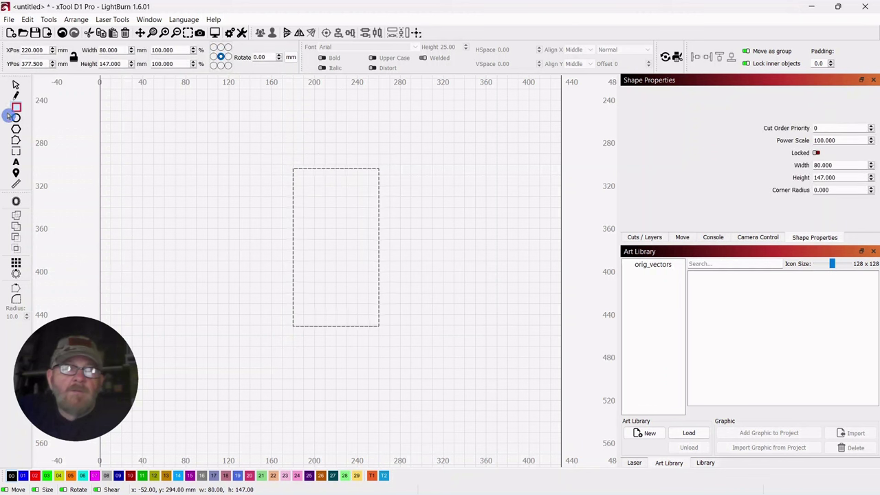
{"action": "left_click", "coordinate": [16, 87]}
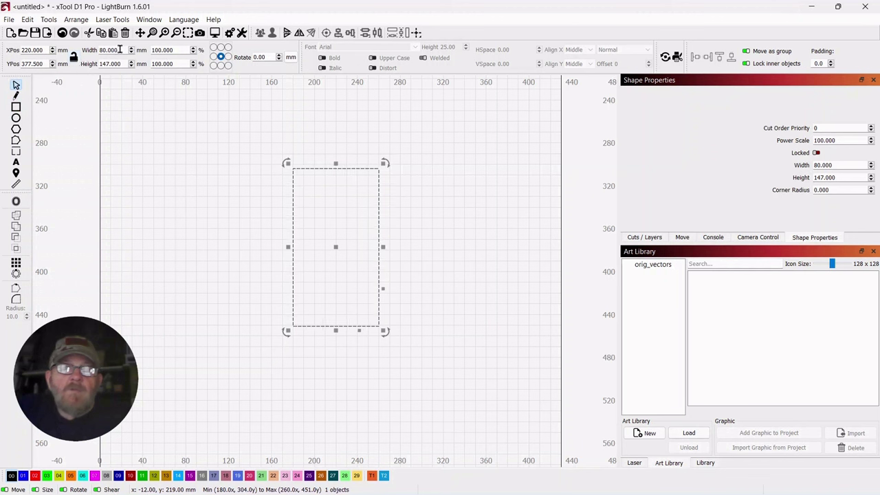
Resize the rectangle to 69.85 mm wide and 114.3 mm tall.
{"action": "left_click_drag", "start_coordinate": [119, 49], "coordinate": [98, 50]}
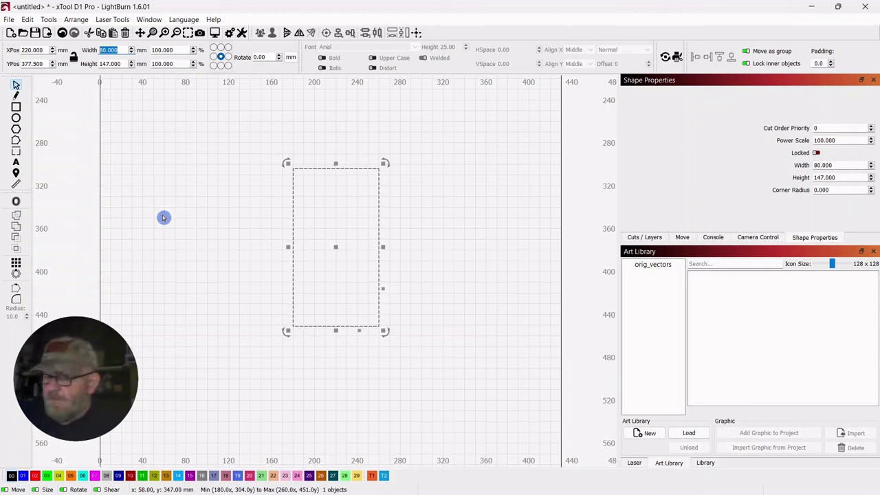
{"action": "type", "text": "69.85"}
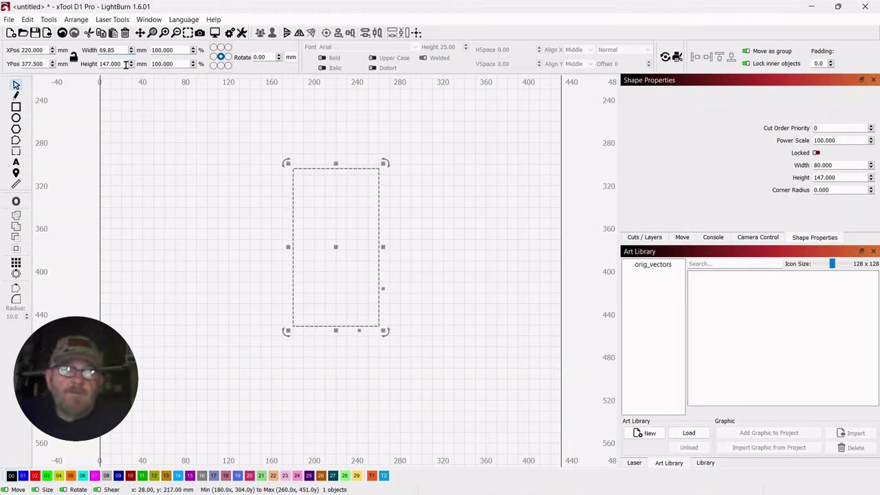
{"action": "left_click_drag", "start_coordinate": [125, 63], "coordinate": [100, 64]}
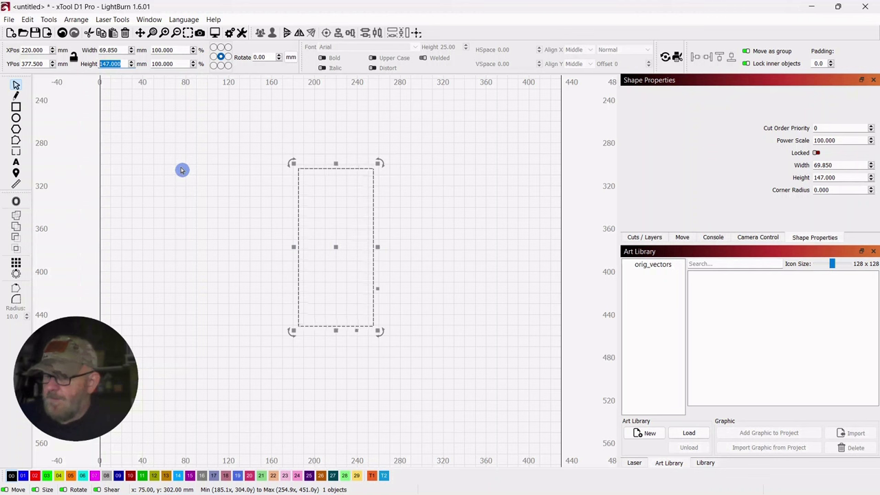
{"action": "type", "text": "11"}
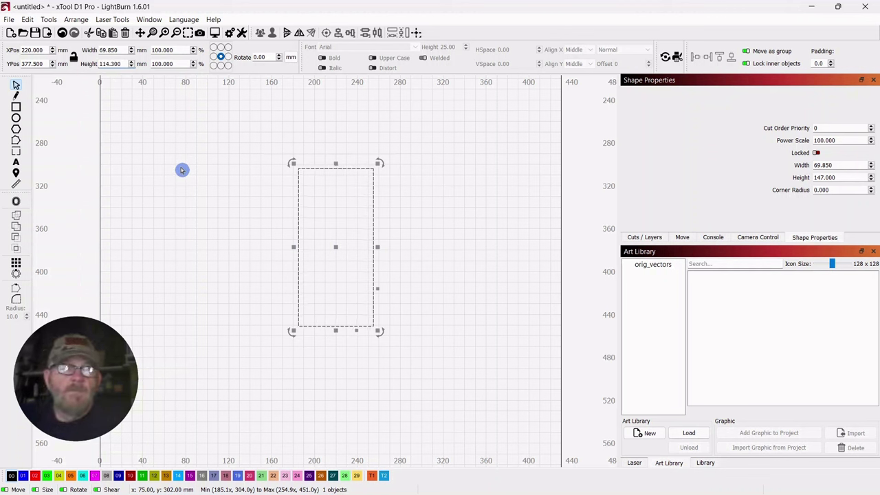
{"action": "left_click", "coordinate": [172, 154]}
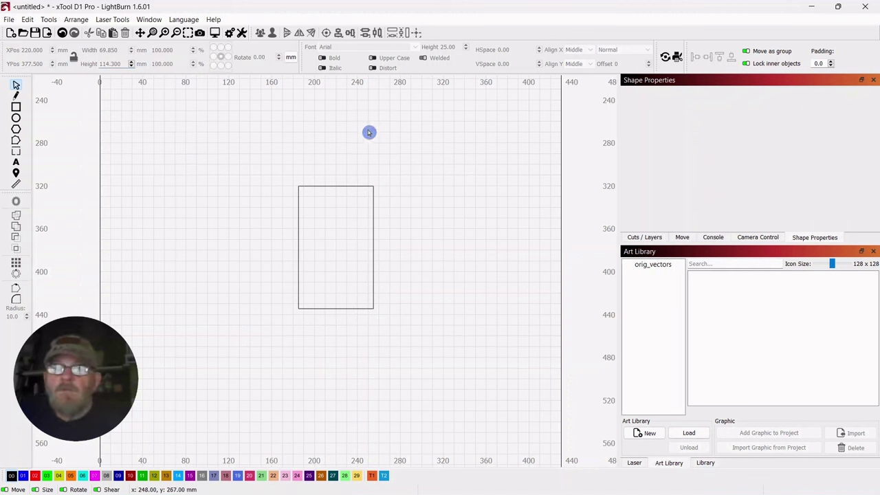
Nudge the rectangle slightly up and left and recentre the view on it.
{"action": "left_click", "coordinate": [330, 242]}
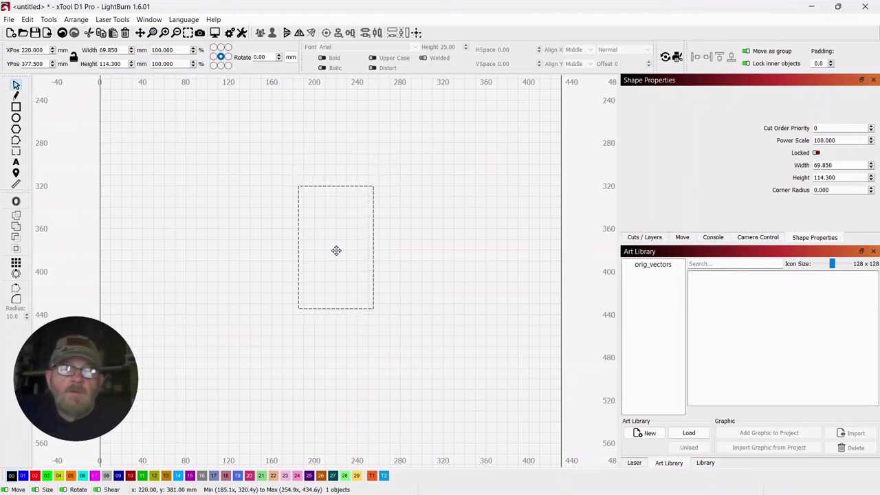
{"action": "left_click_drag", "start_coordinate": [336, 250], "coordinate": [331, 237]}
{"action": "scroll", "coordinate": [369, 227], "scroll_direction": "up", "scroll_amount": 3}
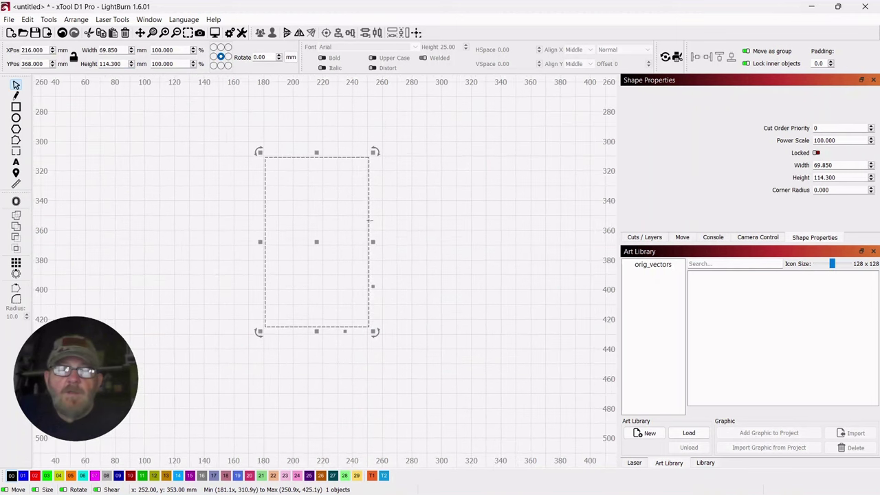
{"action": "scroll", "coordinate": [413, 233], "scroll_direction": "down", "scroll_amount": 2}
{"action": "left_click_drag", "start_coordinate": [427, 234], "coordinate": [448, 223]}
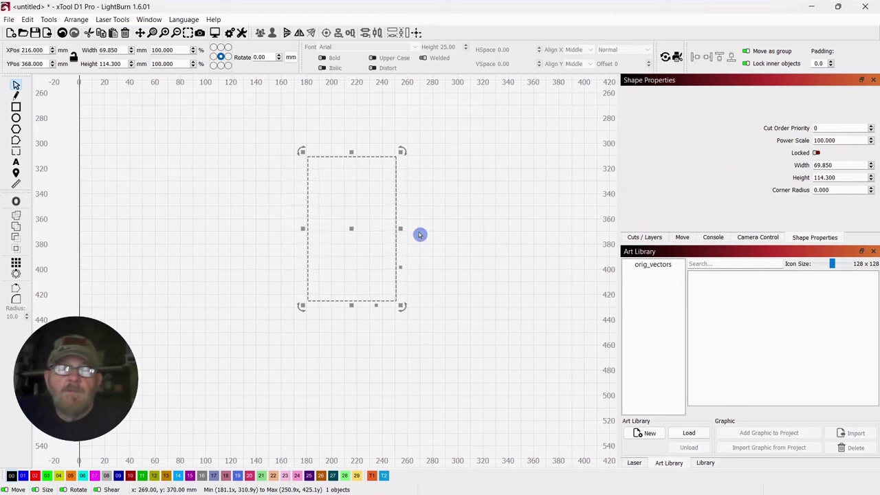
{"action": "scroll", "coordinate": [383, 236], "scroll_direction": "up", "scroll_amount": 2}
{"action": "left_click_drag", "start_coordinate": [491, 201], "coordinate": [495, 226]}
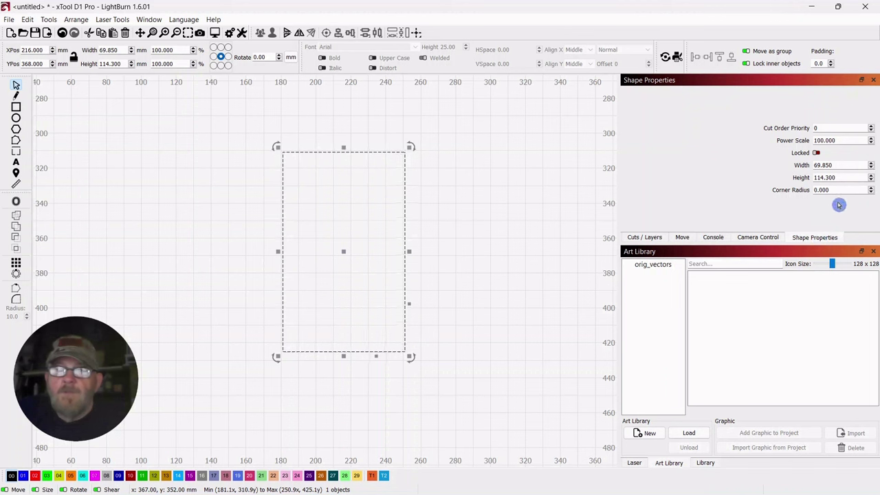
Round the rectangle's corners with a Corner Radius setting, then check the Window menu.
{"action": "left_click", "coordinate": [871, 188]}
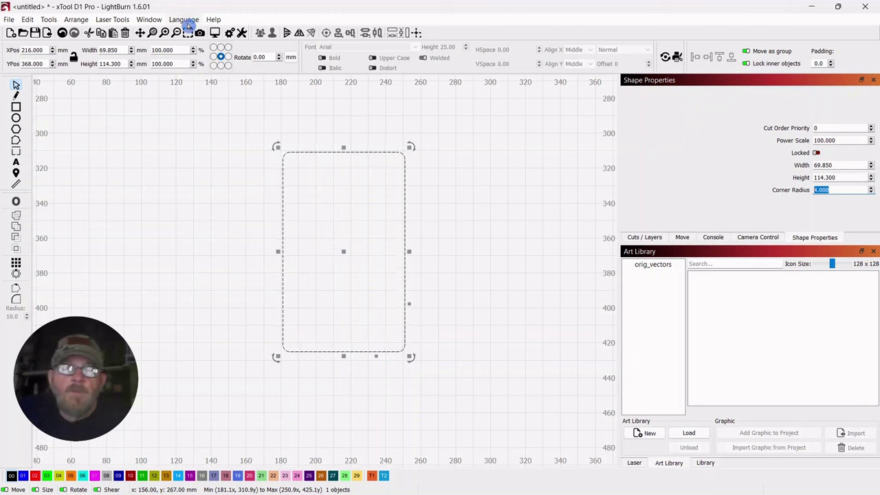
{"action": "left_click", "coordinate": [149, 21]}
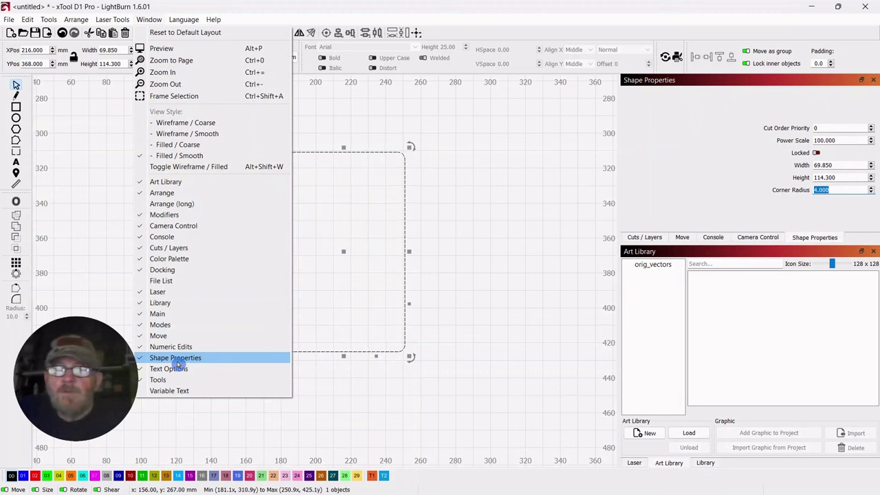
{"action": "left_click", "coordinate": [456, 226]}
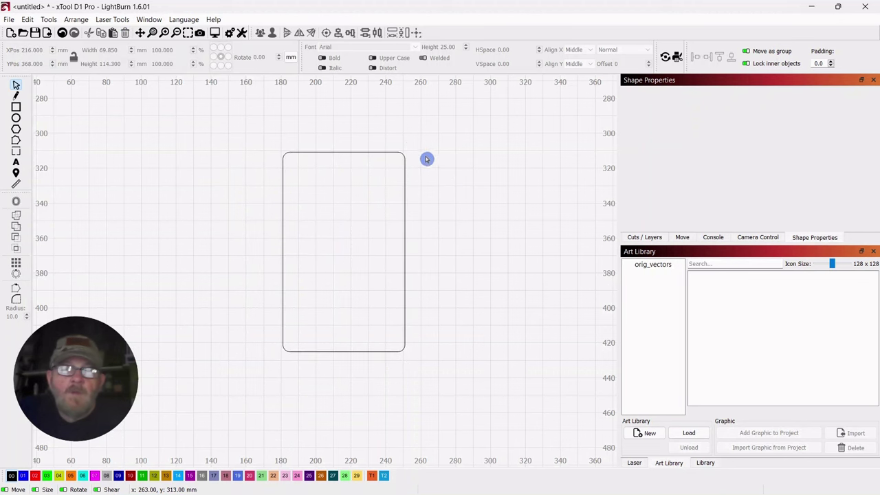
Move the rounded plate about 20 mm left and place a copy to its right.
{"action": "left_click", "coordinate": [356, 330]}
{"action": "left_click_drag", "start_coordinate": [344, 254], "coordinate": [309, 250]}
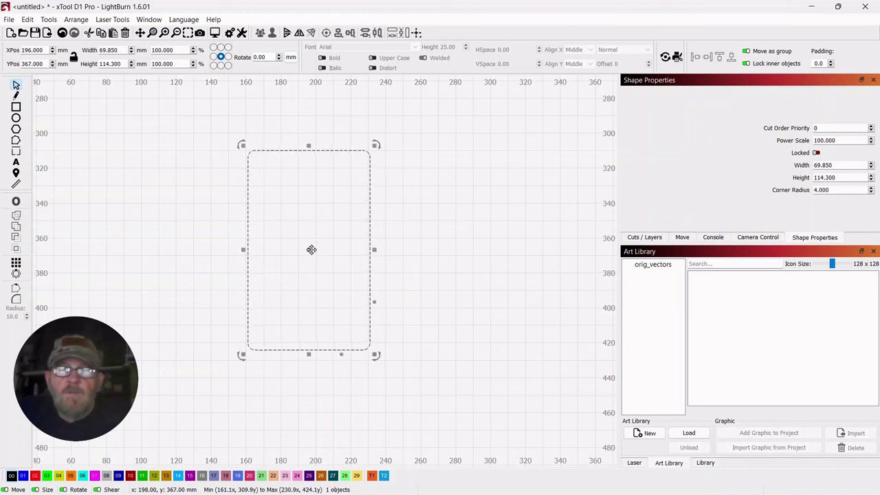
{"action": "left_click", "coordinate": [313, 251]}
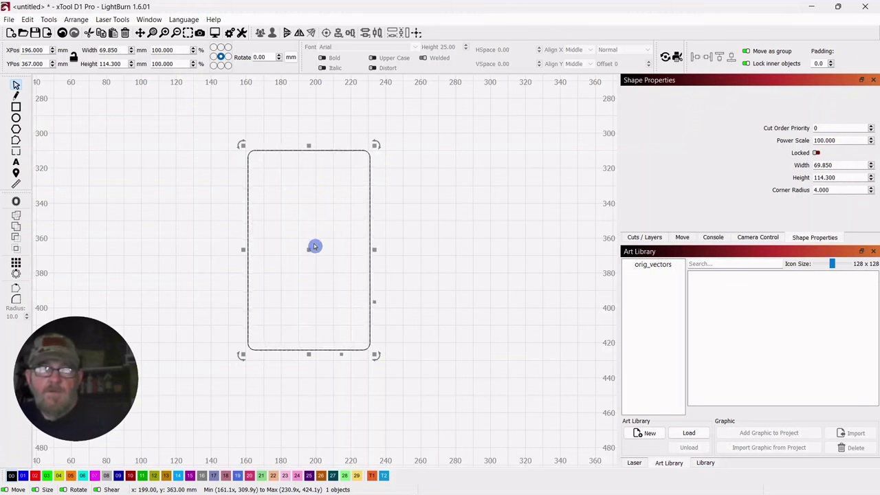
{"action": "left_click_drag", "start_coordinate": [310, 248], "coordinate": [477, 261]}
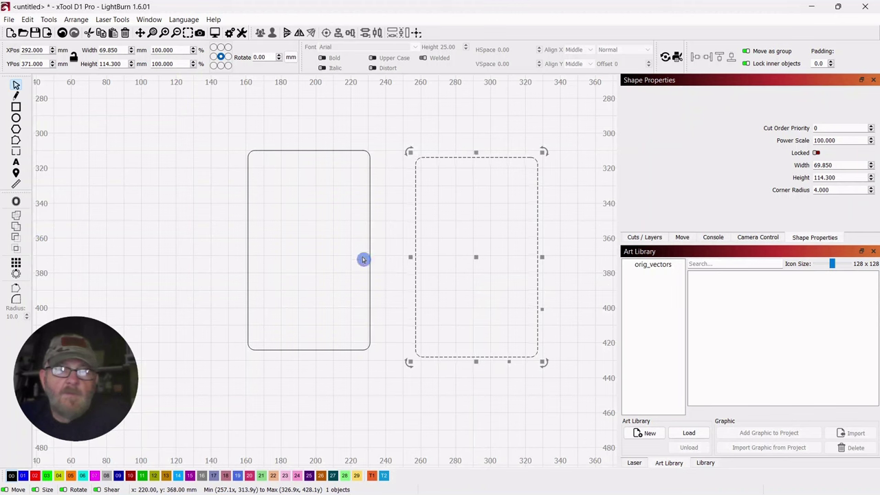
Offset the copy 3 mm inward with round corners and shift the nested pair.
{"action": "left_click", "coordinate": [16, 203]}
{"action": "left_click_drag", "start_coordinate": [437, 211], "coordinate": [488, 322]}
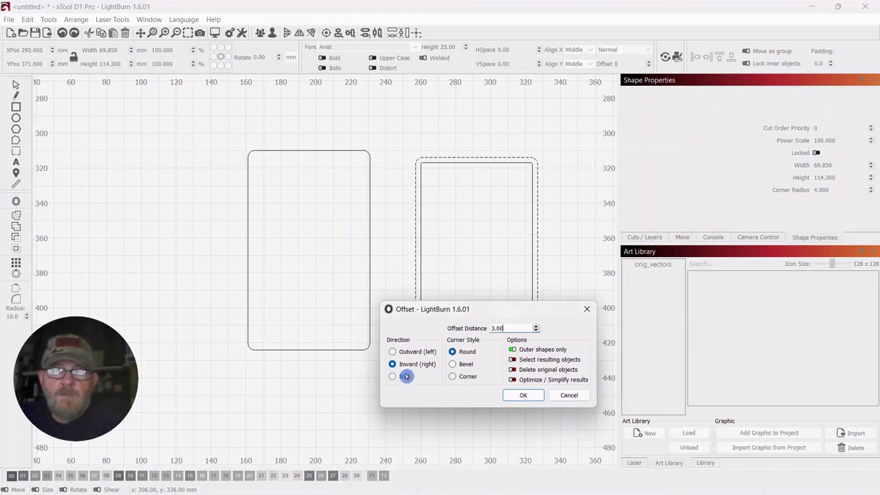
{"action": "left_click", "coordinate": [515, 395]}
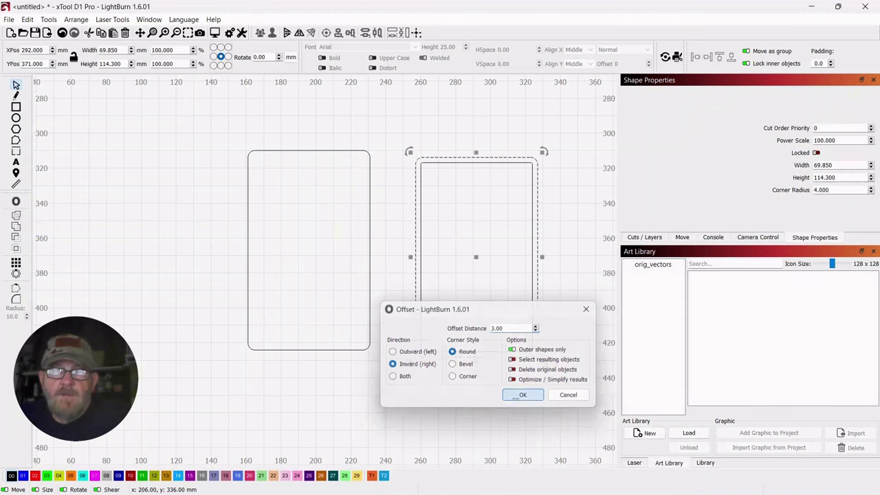
{"action": "left_click", "coordinate": [446, 129]}
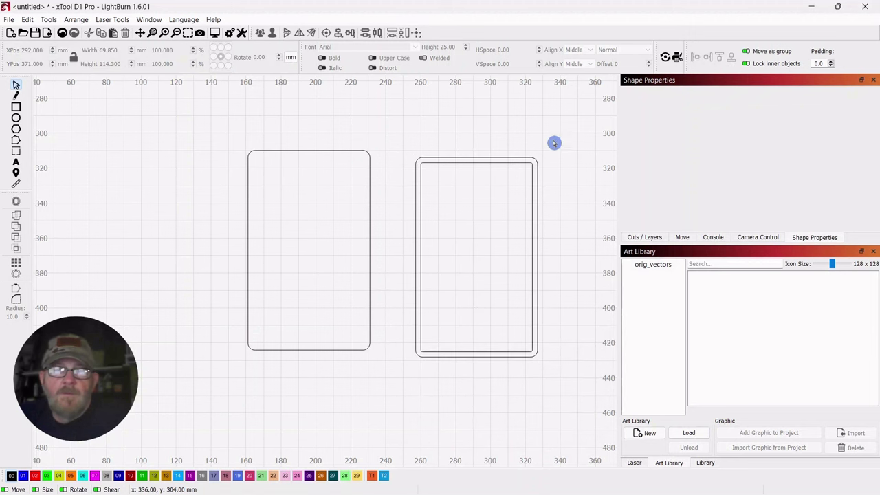
{"action": "left_click_drag", "start_coordinate": [554, 142], "coordinate": [482, 249]}
{"action": "left_click", "coordinate": [187, 148]}
Move the left plate about 23 mm further left.
{"action": "left_click", "coordinate": [309, 153]}
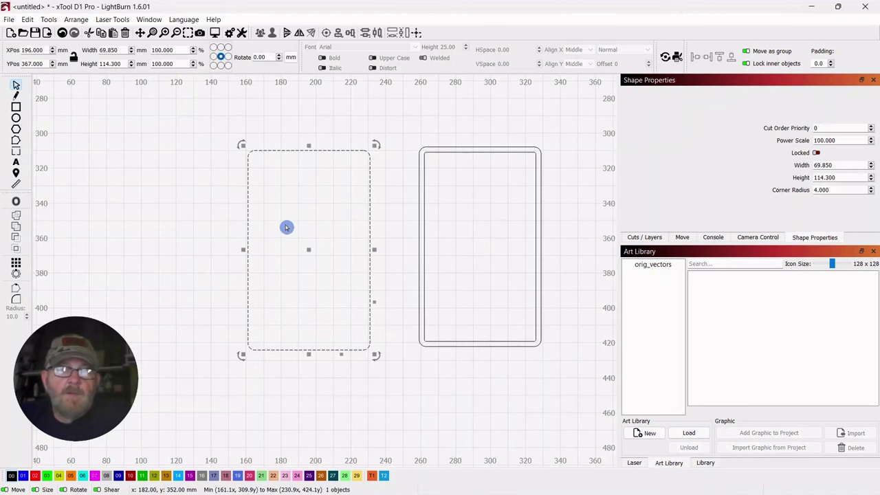
{"action": "left_click_drag", "start_coordinate": [310, 248], "coordinate": [264, 245]}
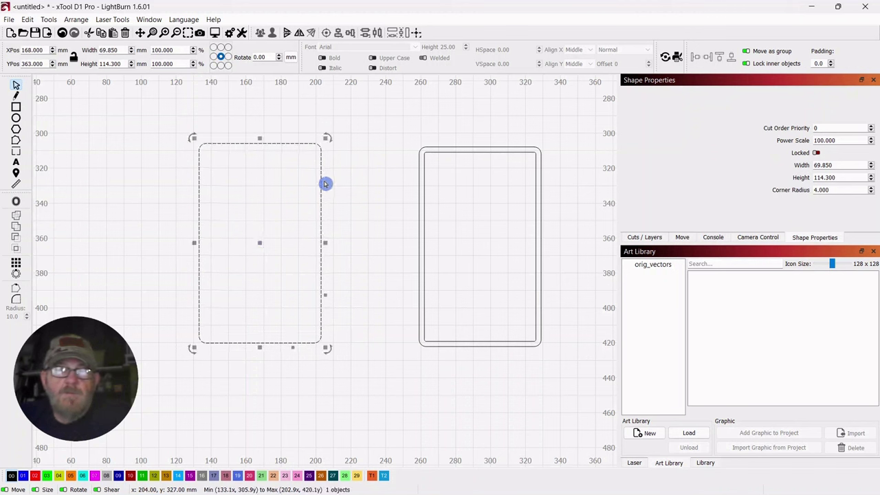
{"action": "left_click", "coordinate": [365, 185]}
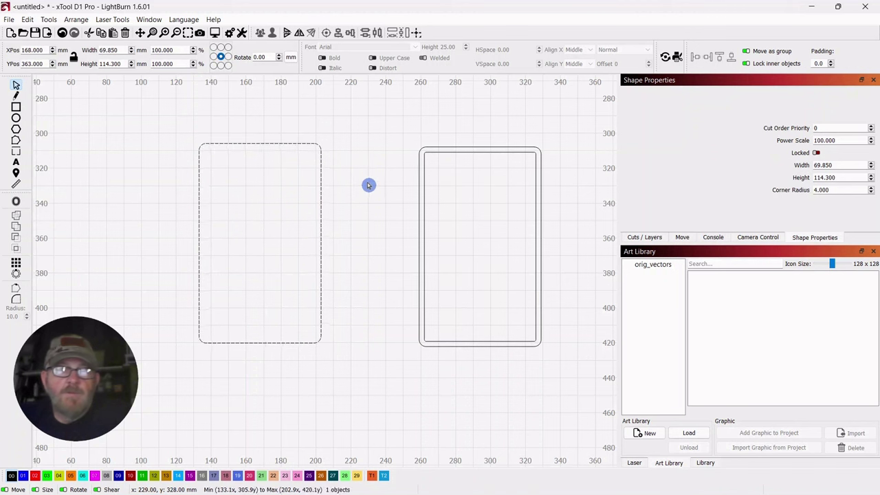
Draw a 9.25 × 25.4 mm slot rectangle, move it into the left plate, and select both.
{"action": "left_click", "coordinate": [15, 107]}
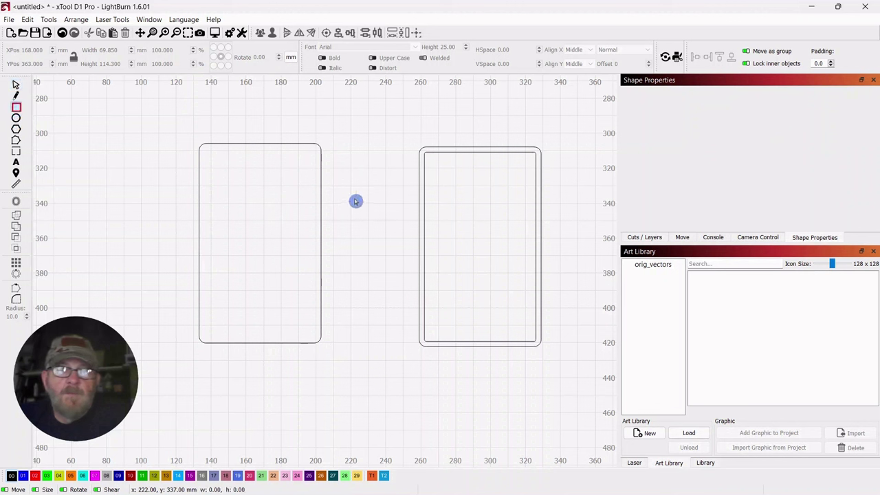
{"action": "mouse_move", "coordinate": [354, 200]}
{"action": "left_mouse_down"}
{"action": "mouse_move", "coordinate": [369, 218]}
{"action": "mouse_move", "coordinate": [371, 256]}
{"action": "left_mouse_up"}
{"action": "left_click", "coordinate": [12, 85]}
{"action": "left_click", "coordinate": [15, 87]}
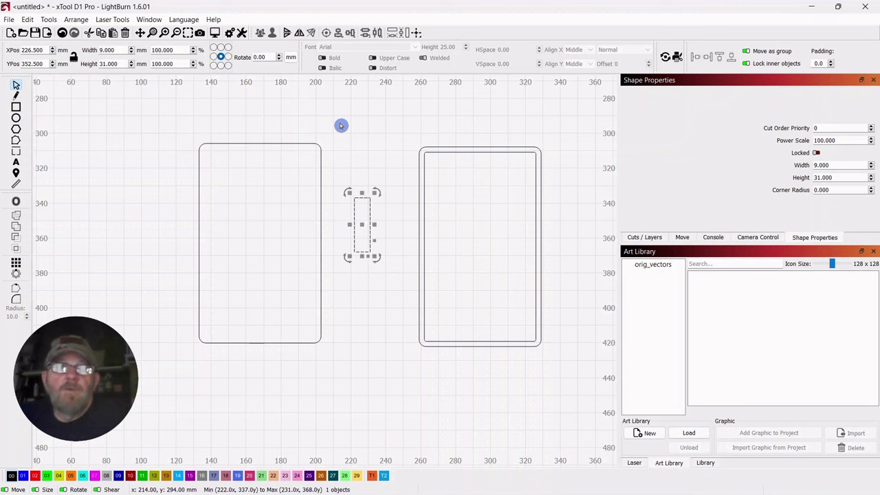
{"action": "left_click_drag", "start_coordinate": [118, 51], "coordinate": [84, 51]}
{"action": "type", "text": "9.25"}
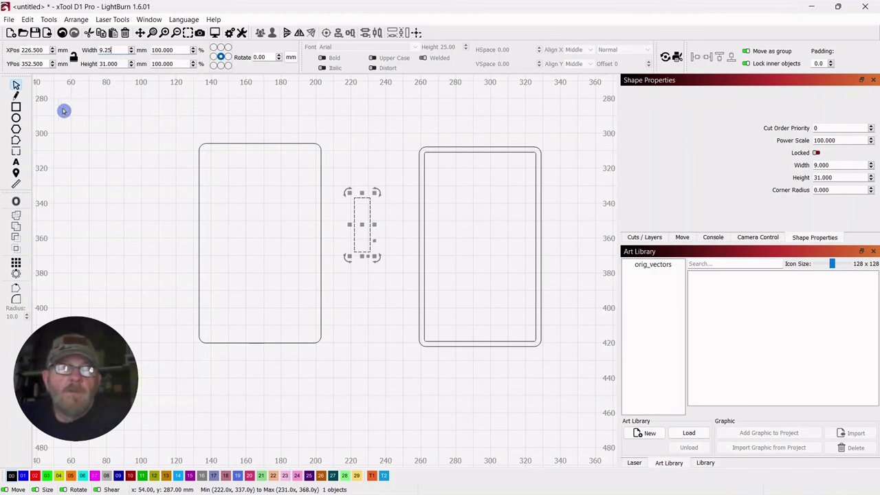
{"action": "left_click_drag", "start_coordinate": [121, 64], "coordinate": [100, 64]}
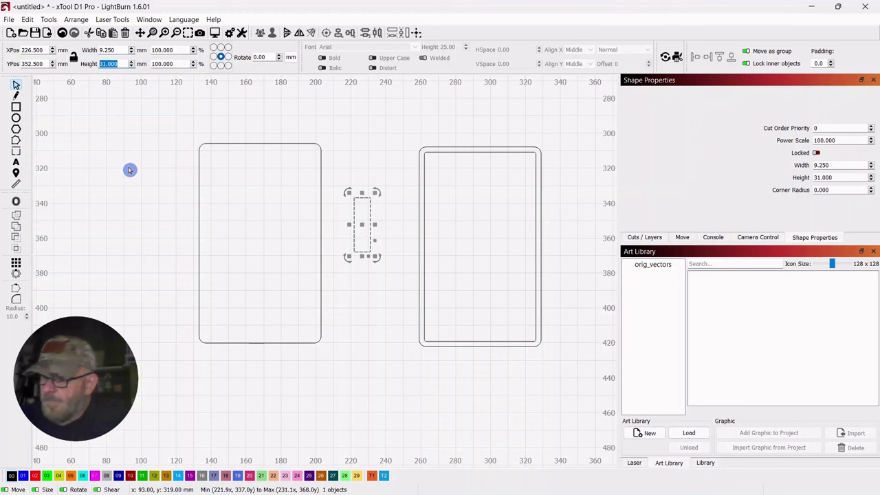
{"action": "type", "text": "25.4"}
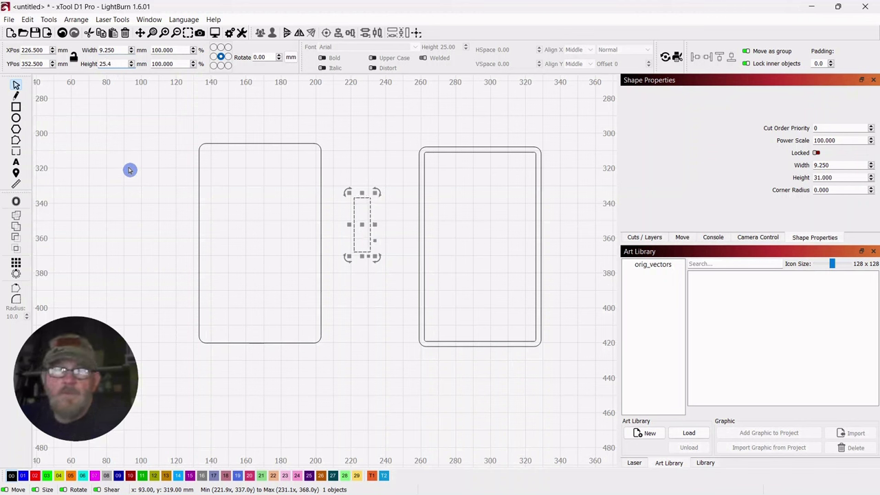
{"action": "key", "text": "Return"}
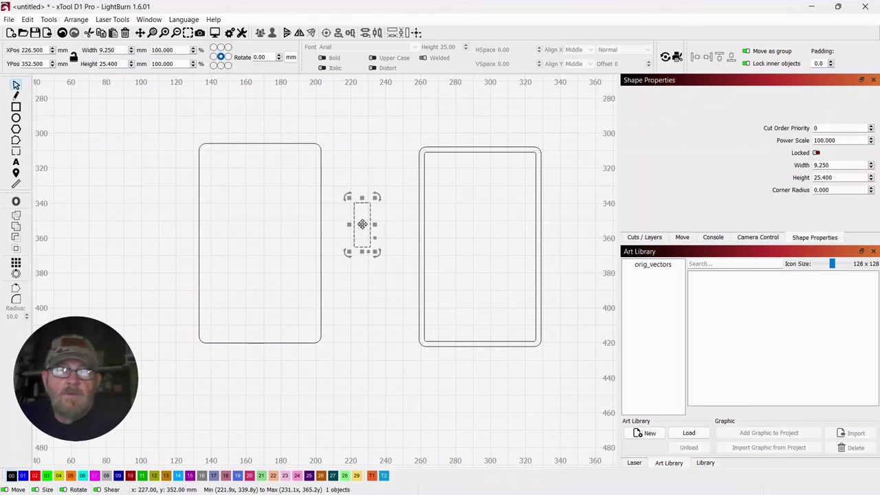
{"action": "left_click_drag", "start_coordinate": [362, 224], "coordinate": [259, 243]}
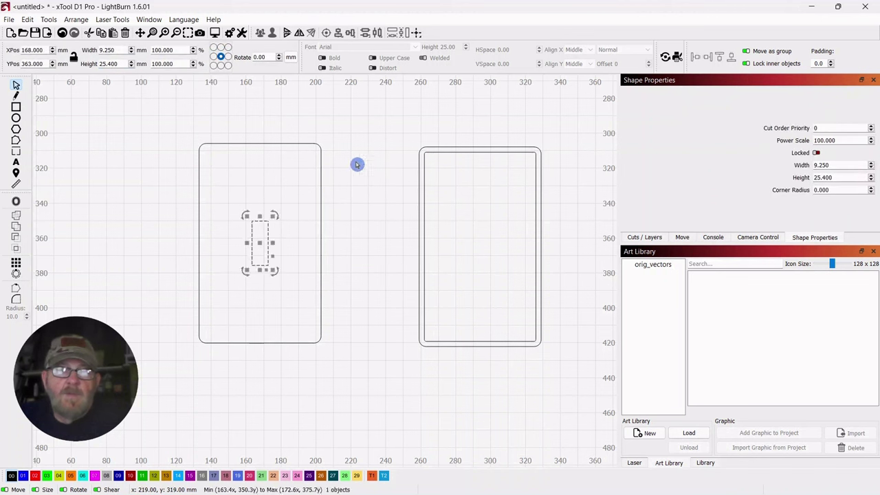
{"action": "left_click_drag", "start_coordinate": [338, 117], "coordinate": [320, 162]}
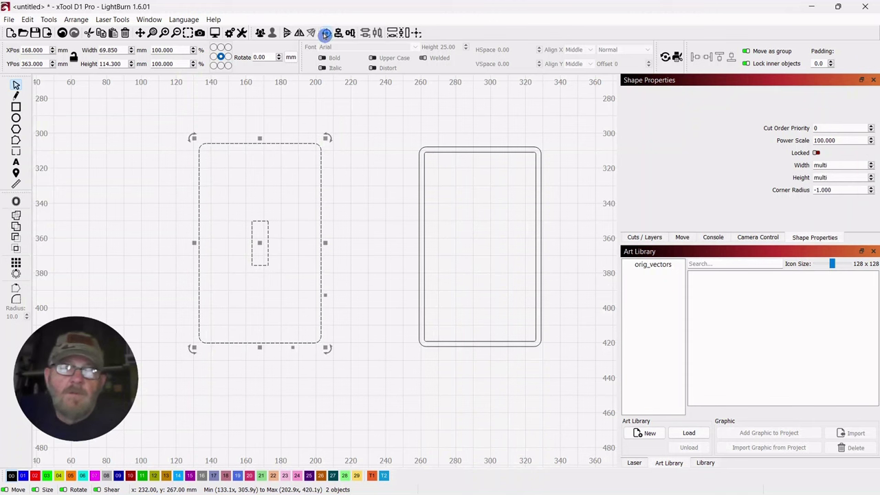
Draw a small circle beside the left plate and set its width to 6 mm.
{"action": "left_click", "coordinate": [369, 198]}
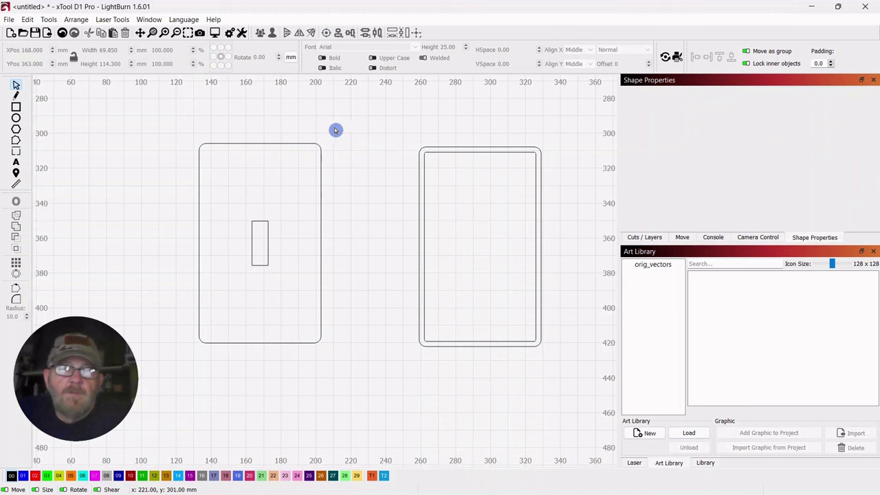
{"action": "left_click", "coordinate": [15, 117]}
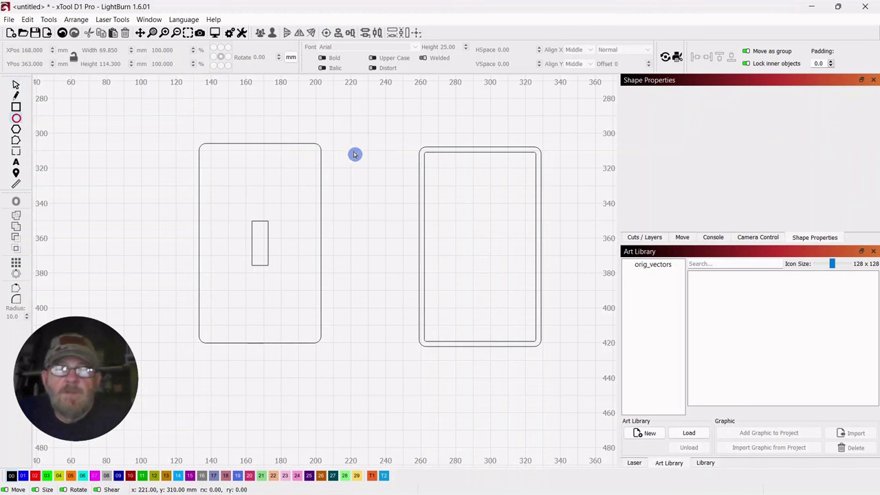
{"action": "left_click_drag", "start_coordinate": [345, 136], "coordinate": [358, 145]}
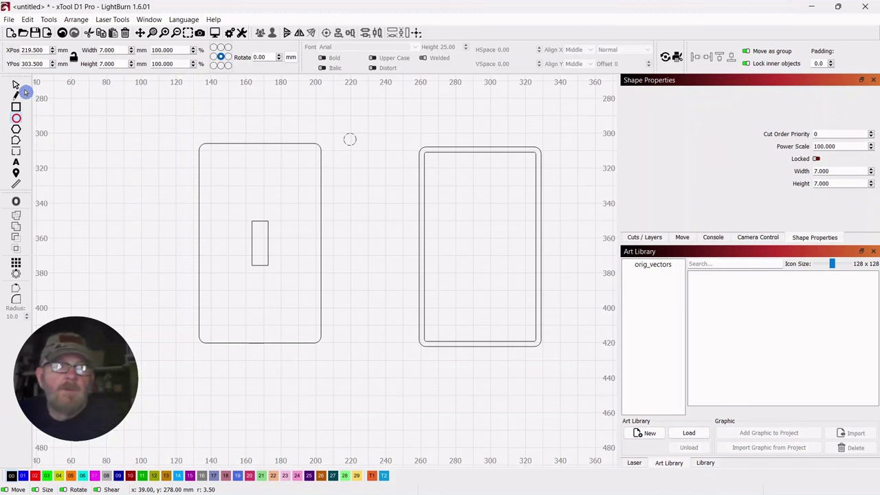
{"action": "left_click", "coordinate": [16, 85]}
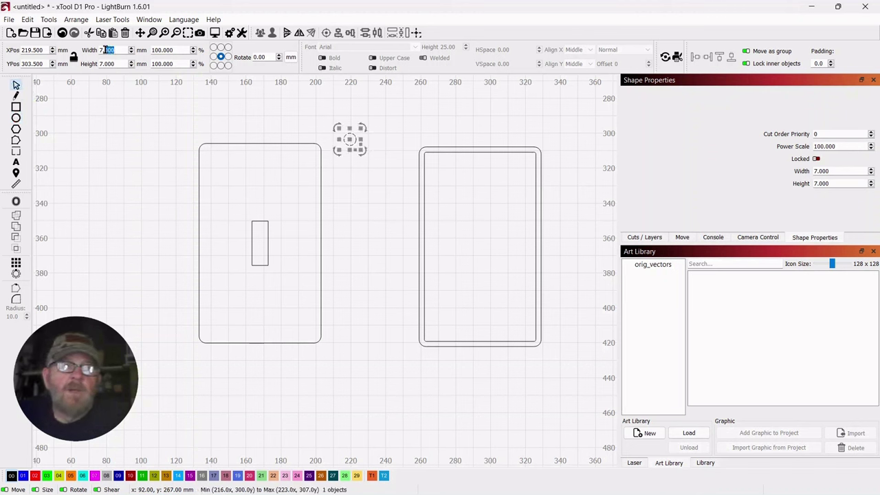
{"action": "left_click", "coordinate": [106, 118]}
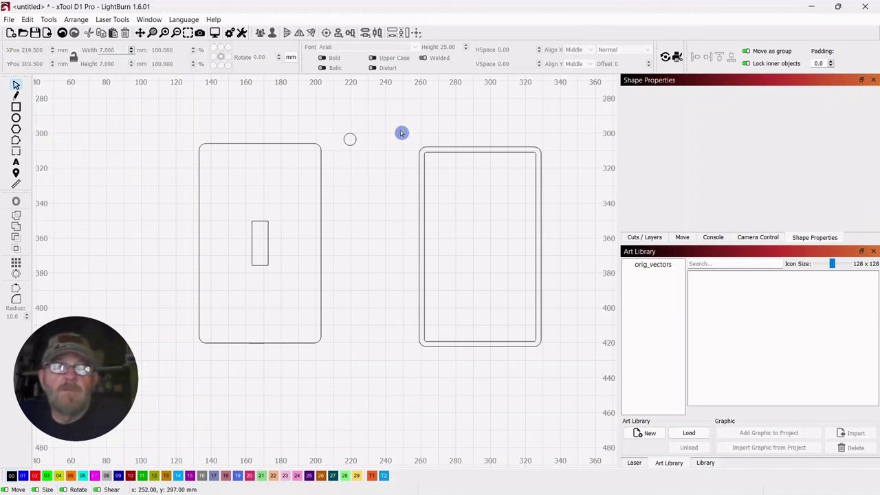
{"action": "left_click", "coordinate": [351, 137]}
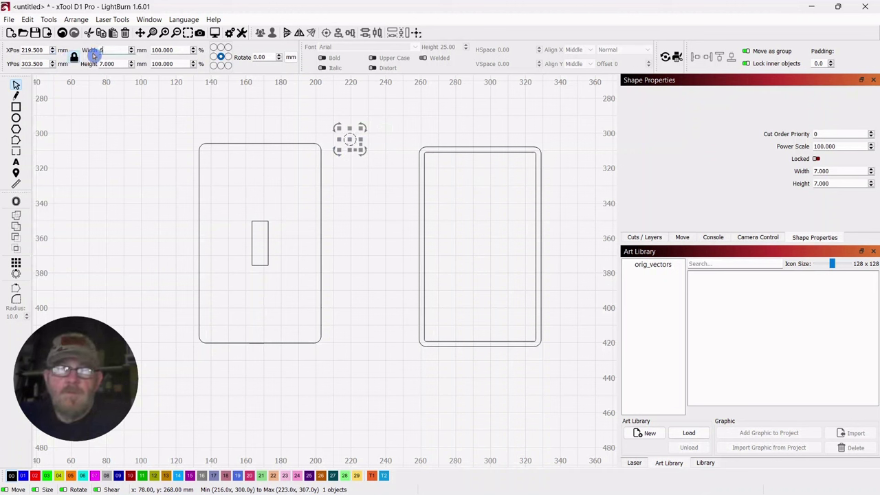
{"action": "left_click", "coordinate": [94, 55]}
{"action": "type", "text": "6"}
{"action": "key", "text": "Return"}
{"action": "left_click", "coordinate": [117, 118]}
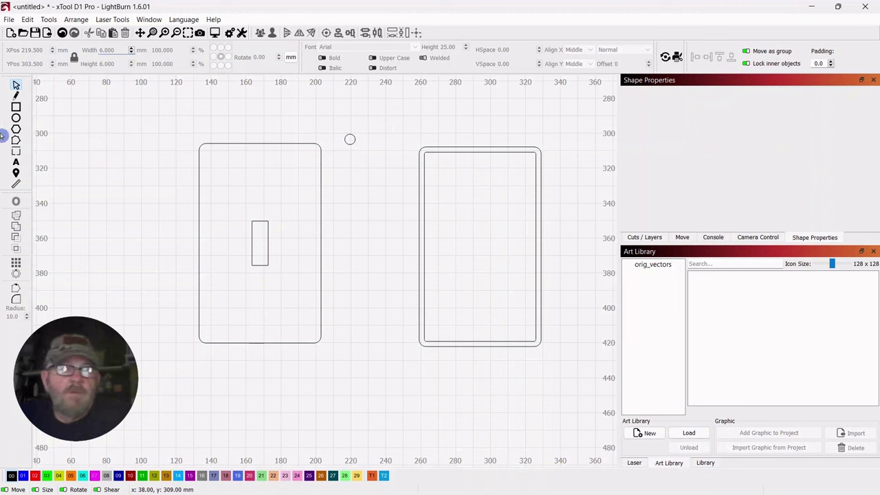
Position the two 6 mm circles above and below the toggle slot as screw holes.
{"action": "left_click", "coordinate": [349, 146]}
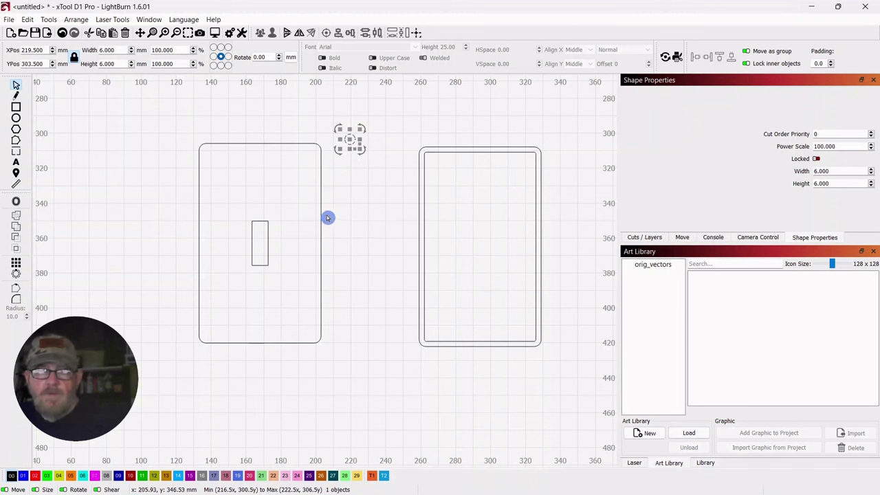
{"action": "left_click", "coordinate": [350, 206]}
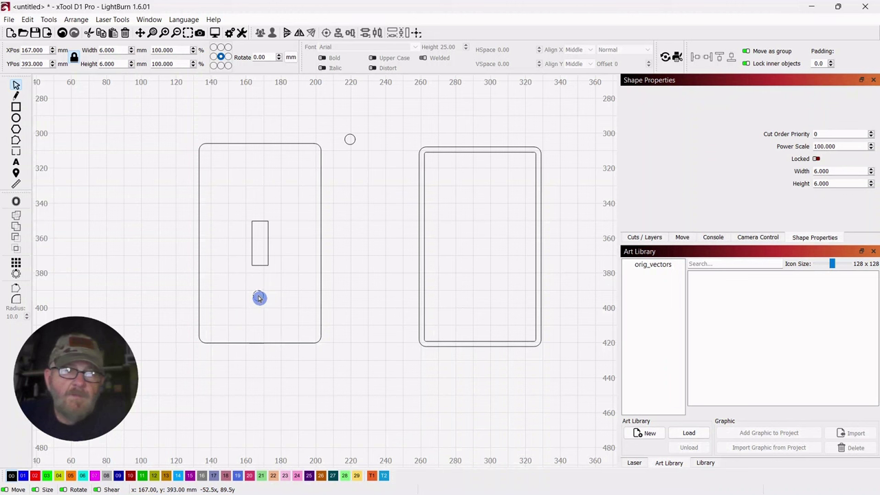
{"action": "left_click", "coordinate": [354, 197]}
{"action": "left_click", "coordinate": [350, 139]}
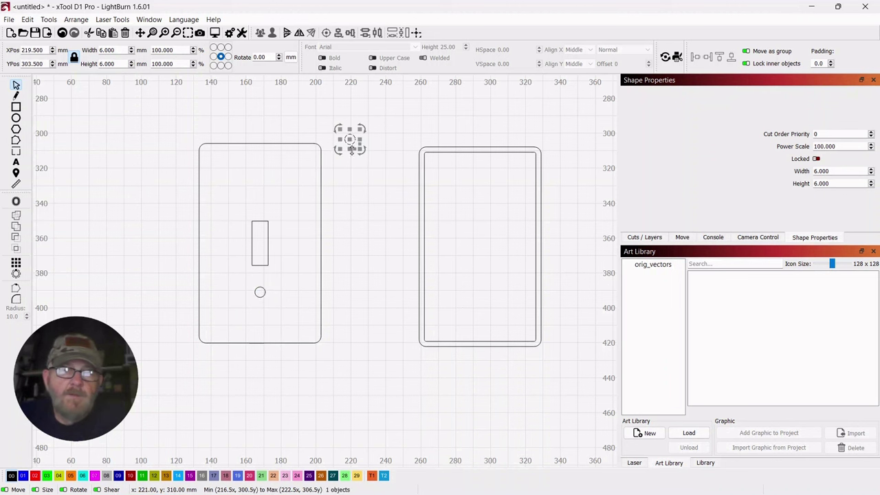
{"action": "left_click_drag", "start_coordinate": [350, 139], "coordinate": [260, 191]}
{"action": "left_click", "coordinate": [266, 288]}
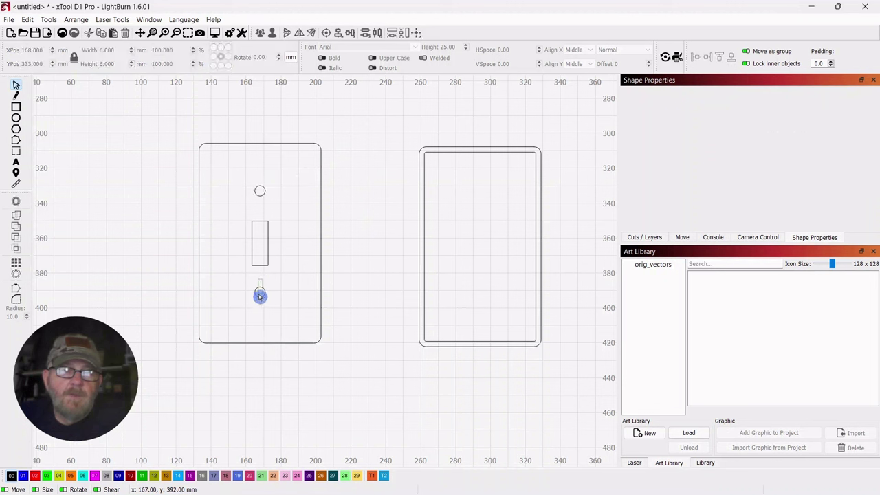
{"action": "left_click", "coordinate": [260, 296]}
{"action": "left_click_drag", "start_coordinate": [260, 291], "coordinate": [260, 297]}
{"action": "left_click_drag", "start_coordinate": [260, 190], "coordinate": [260, 184]}
{"action": "left_click", "coordinate": [310, 158]}
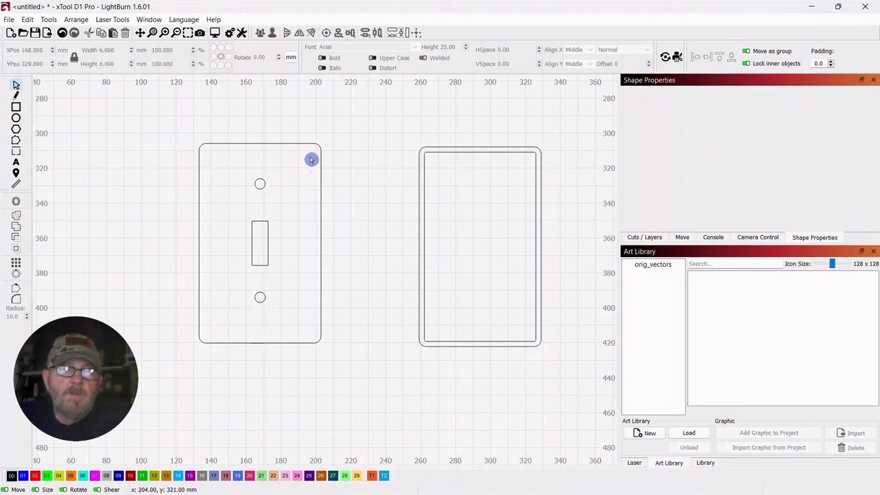
Draw a 12.696 × 15.870 mm rectangle on the T1 layer and move it above the slot.
{"action": "left_click", "coordinate": [16, 106]}
{"action": "left_click_drag", "start_coordinate": [352, 235], "coordinate": [375, 261]}
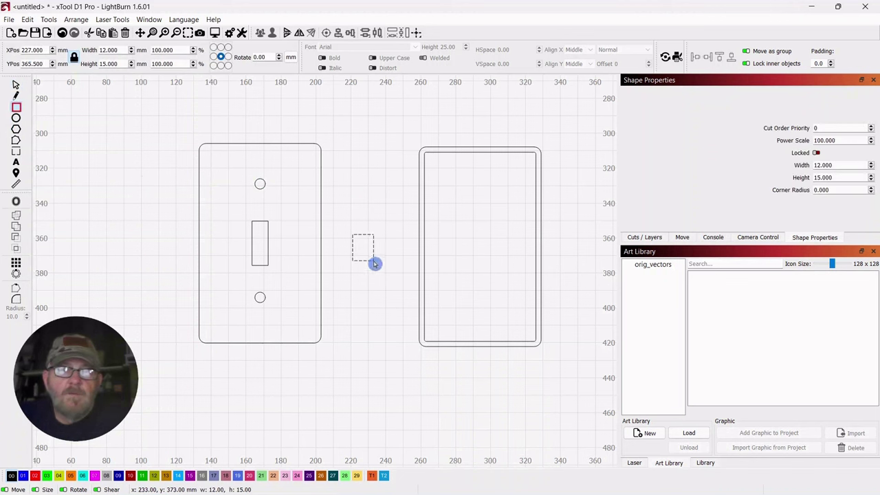
{"action": "left_click", "coordinate": [18, 86]}
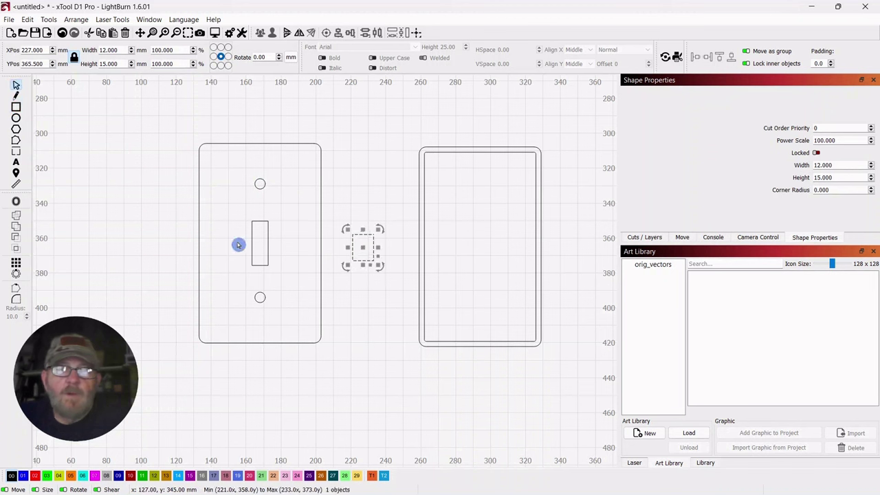
{"action": "left_click", "coordinate": [372, 478]}
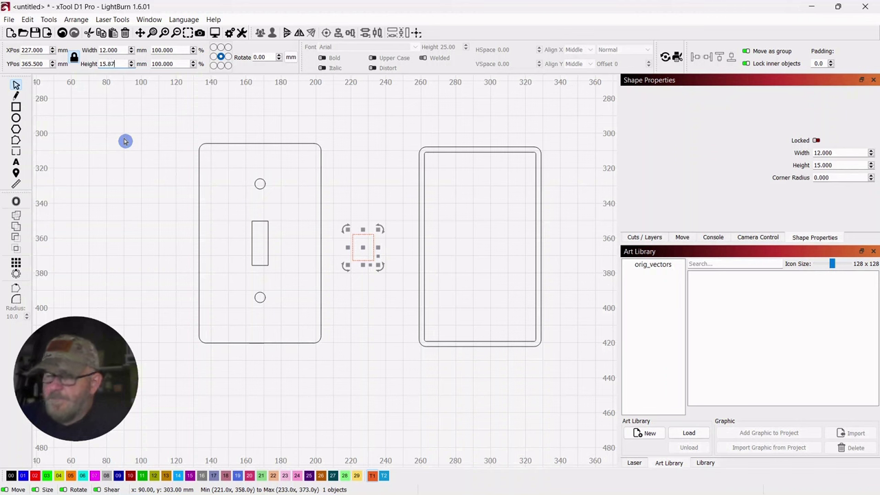
{"action": "left_click", "coordinate": [107, 221]}
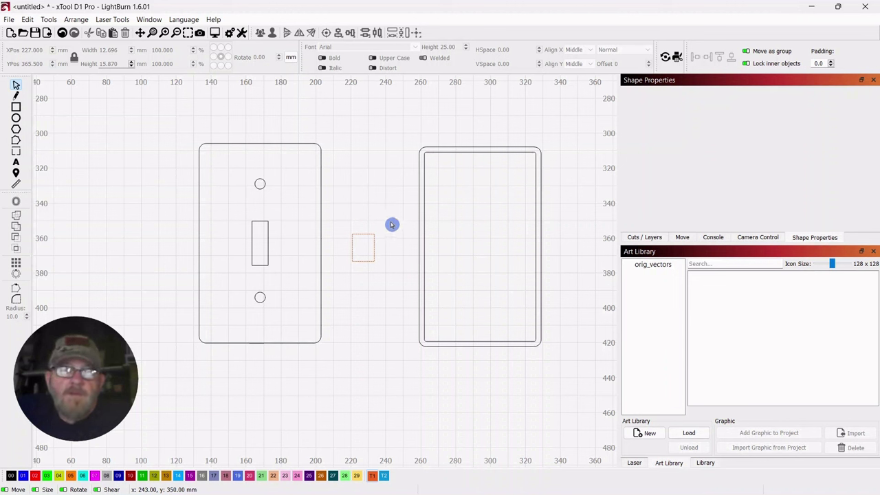
{"action": "left_click_drag", "start_coordinate": [389, 223], "coordinate": [259, 210]}
Shift the red T1 rectangle 1 mm right to centre it on the slot's top edge.
{"action": "left_click", "coordinate": [295, 177]}
{"action": "mouse_move", "coordinate": [282, 172]}
{"action": "left_mouse_down"}
{"action": "mouse_move", "coordinate": [256, 190]}
{"action": "mouse_move", "coordinate": [265, 171]}
{"action": "left_mouse_up"}
{"action": "left_click", "coordinate": [281, 196]}
{"action": "scroll", "coordinate": [282, 213], "scroll_direction": "up", "scroll_amount": 5}
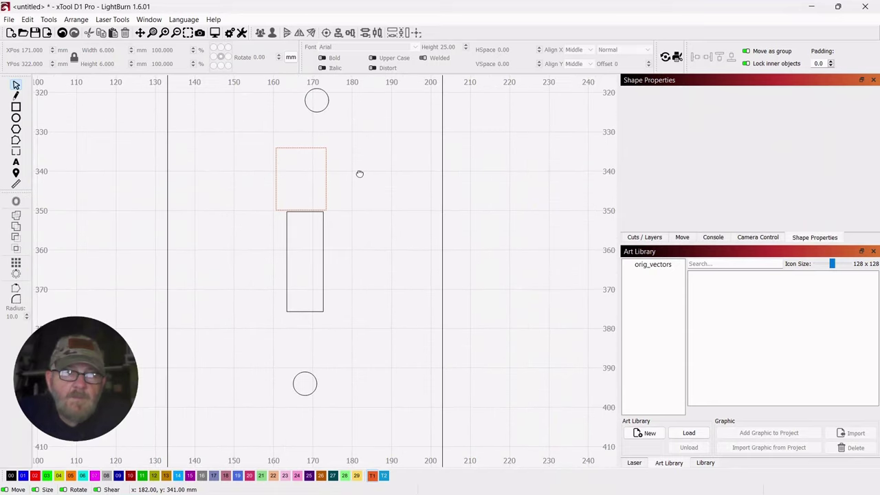
{"action": "left_click_drag", "start_coordinate": [345, 137], "coordinate": [330, 195]}
{"action": "scroll", "coordinate": [314, 200], "scroll_direction": "up", "scroll_amount": 5}
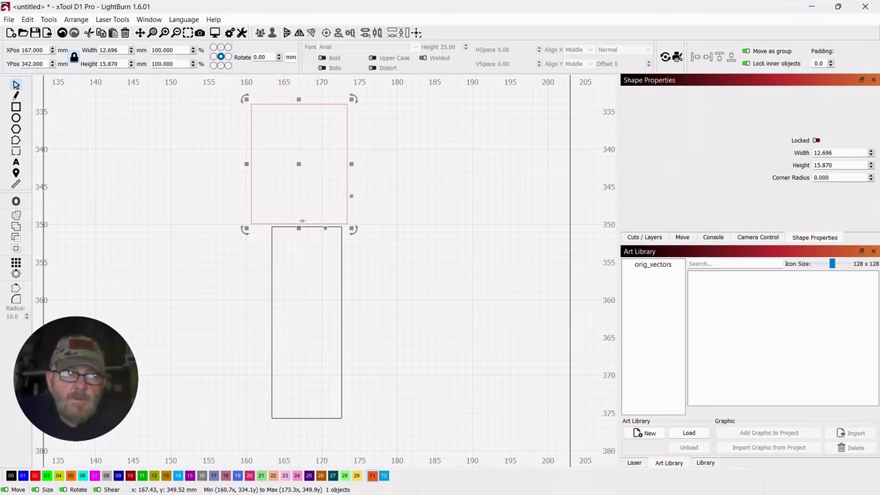
{"action": "left_click_drag", "start_coordinate": [302, 223], "coordinate": [305, 225]}
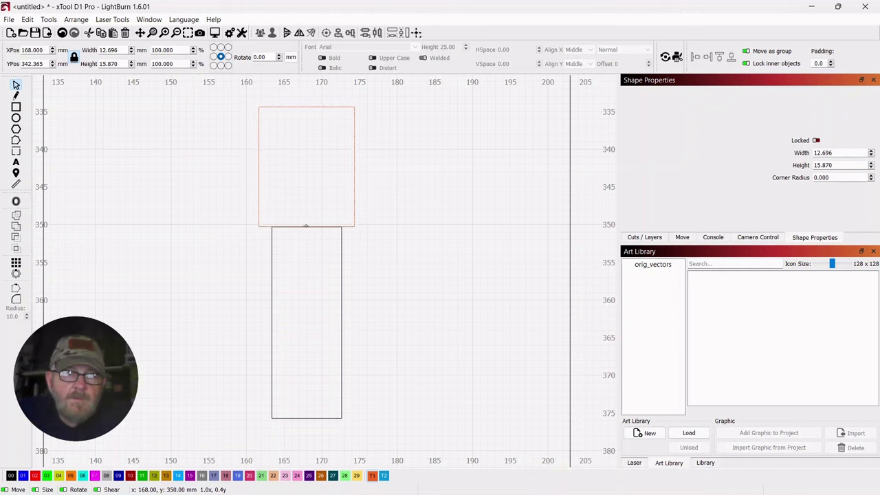
{"action": "scroll", "coordinate": [436, 220], "scroll_direction": "down", "scroll_amount": 3}
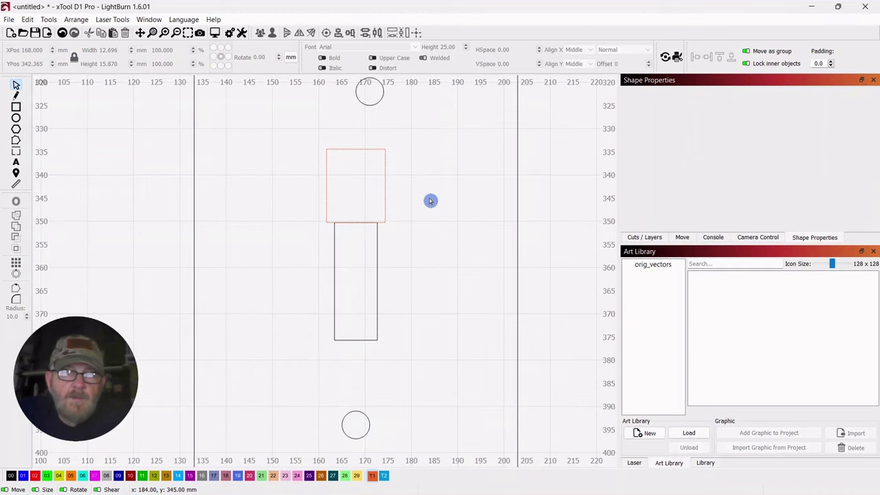
{"action": "scroll", "coordinate": [430, 201], "scroll_direction": "down", "scroll_amount": 3}
{"action": "scroll", "coordinate": [428, 196], "scroll_direction": "down", "scroll_amount": 2}
{"action": "scroll", "coordinate": [424, 202], "scroll_direction": "up", "scroll_amount": 1}
{"action": "scroll", "coordinate": [422, 218], "scroll_direction": "up", "scroll_amount": 1}
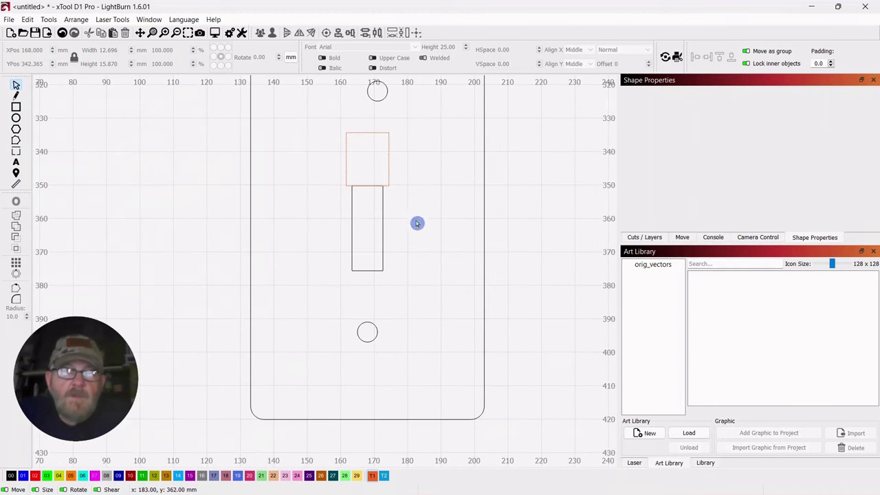
{"action": "left_click", "coordinate": [230, 33]}
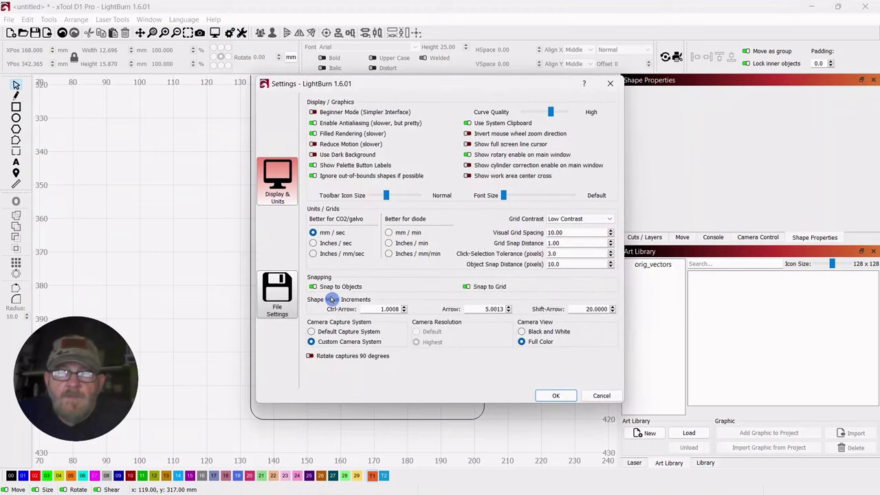
{"action": "left_click", "coordinate": [554, 396]}
{"action": "left_click_drag", "start_coordinate": [405, 126], "coordinate": [361, 161]}
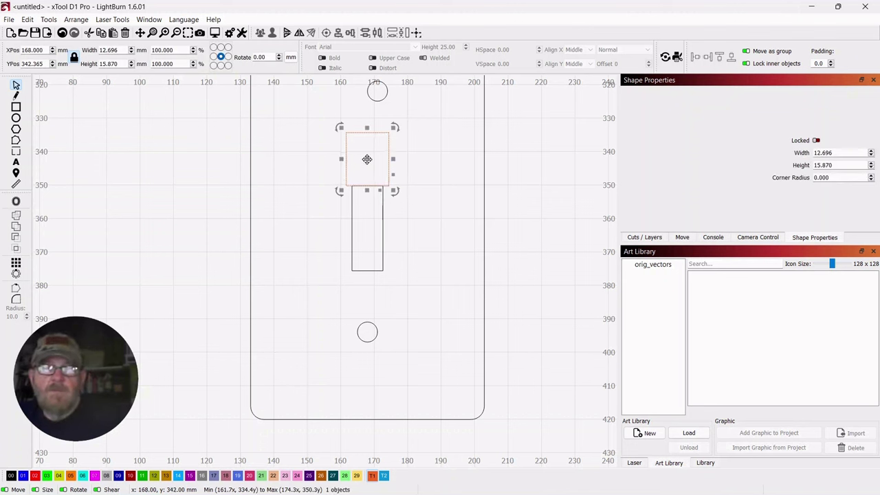
Copy the red rectangle flush under the slot, moving the lower screw hole down.
{"action": "left_click_drag", "start_coordinate": [367, 184], "coordinate": [368, 315]}
{"action": "left_click", "coordinate": [372, 330]}
{"action": "left_click", "coordinate": [375, 341]}
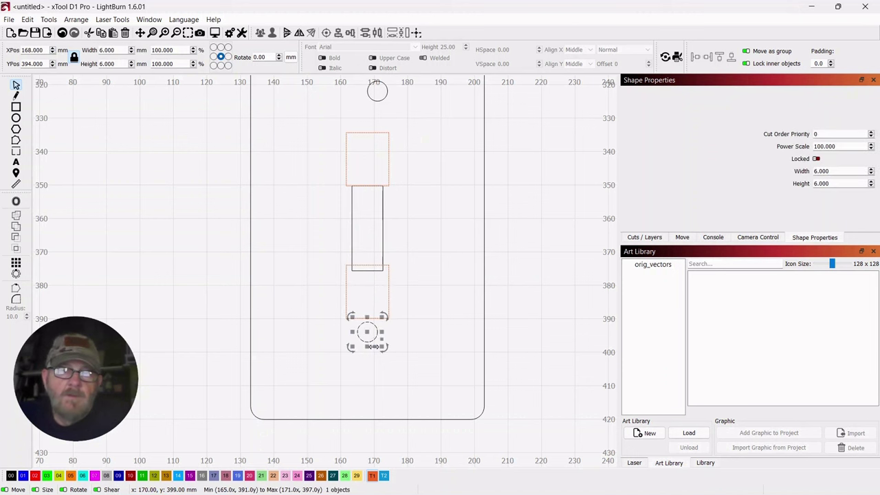
{"action": "left_click_drag", "start_coordinate": [369, 332], "coordinate": [366, 361]}
{"action": "left_click", "coordinate": [402, 319]}
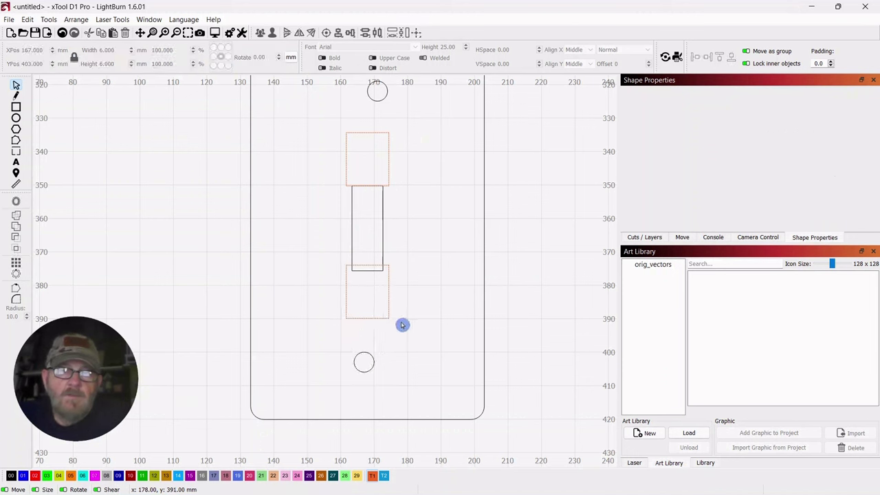
{"action": "left_click", "coordinate": [394, 294]}
{"action": "scroll", "coordinate": [431, 280], "scroll_direction": "up", "scroll_amount": 5}
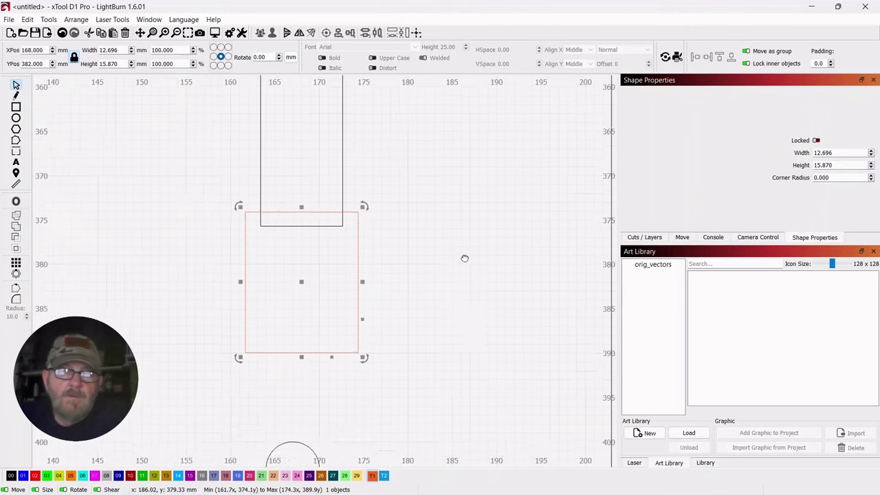
{"action": "mouse_move", "coordinate": [370, 202]}
{"action": "left_mouse_down"}
{"action": "mouse_move", "coordinate": [367, 229]}
{"action": "mouse_move", "coordinate": [369, 220]}
{"action": "left_mouse_up"}
{"action": "left_click", "coordinate": [505, 242]}
Move the lower screw hole up under the cutout and centre it on the plate with Align V-Center.
{"action": "scroll", "coordinate": [499, 252], "scroll_direction": "down", "scroll_amount": 3}
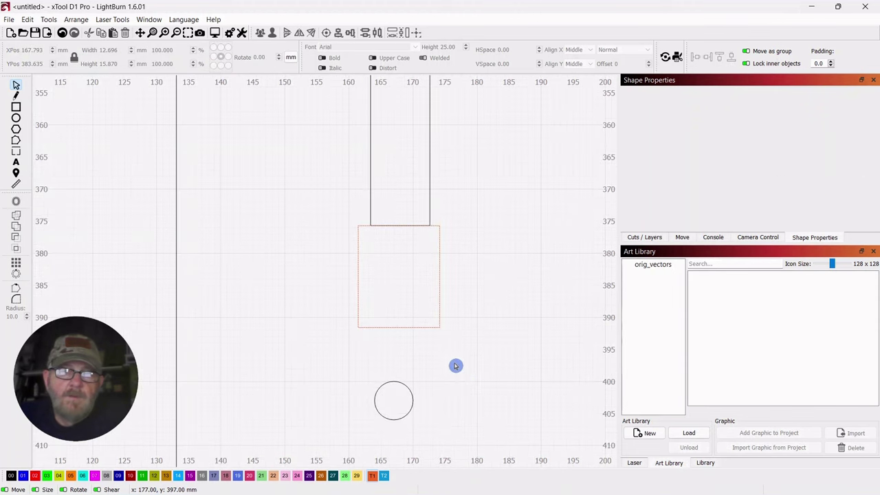
{"action": "left_click_drag", "start_coordinate": [456, 363], "coordinate": [369, 418]}
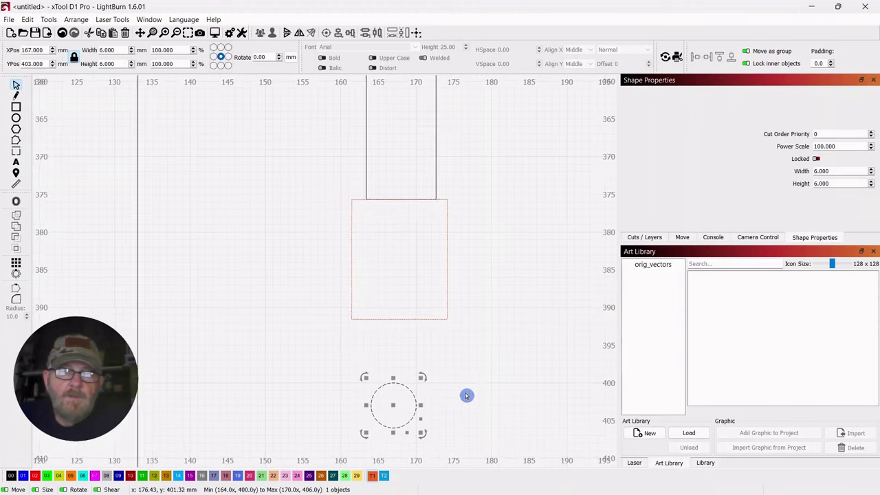
{"action": "scroll", "coordinate": [466, 391], "scroll_direction": "up", "scroll_amount": 2}
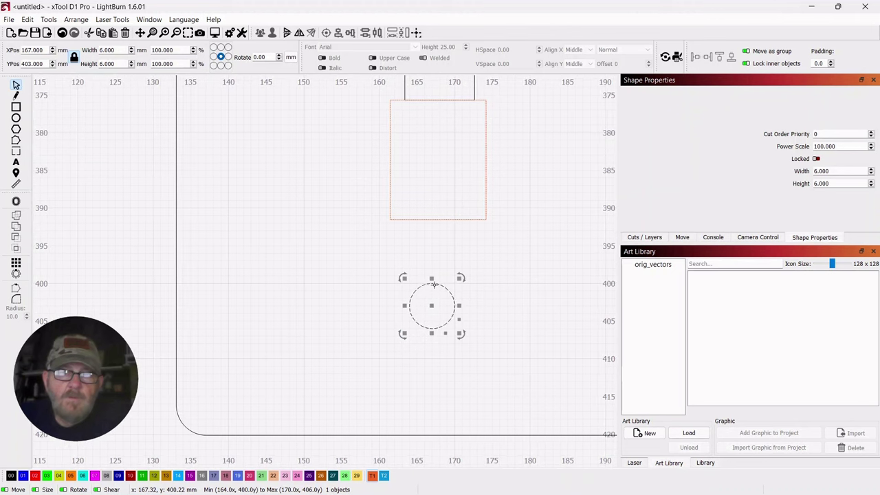
{"action": "left_click_drag", "start_coordinate": [435, 286], "coordinate": [438, 221]}
{"action": "scroll", "coordinate": [477, 279], "scroll_direction": "down", "scroll_amount": 3}
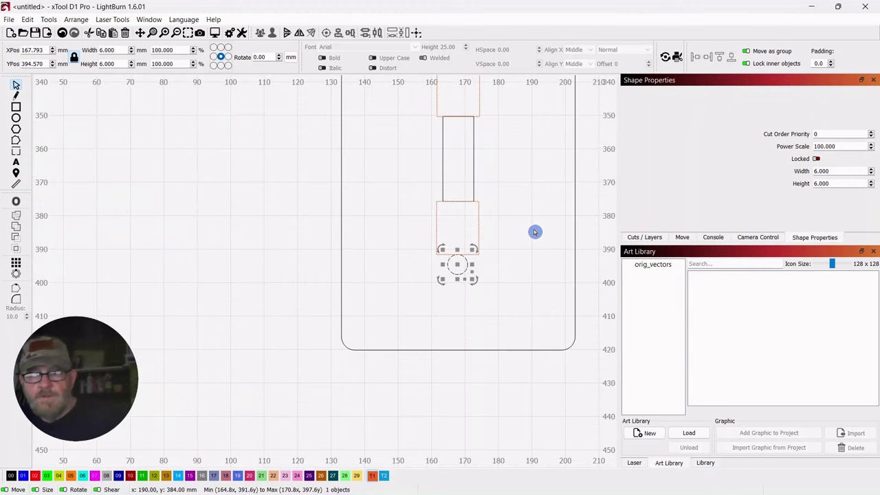
{"action": "left_click_drag", "start_coordinate": [582, 206], "coordinate": [564, 218]}
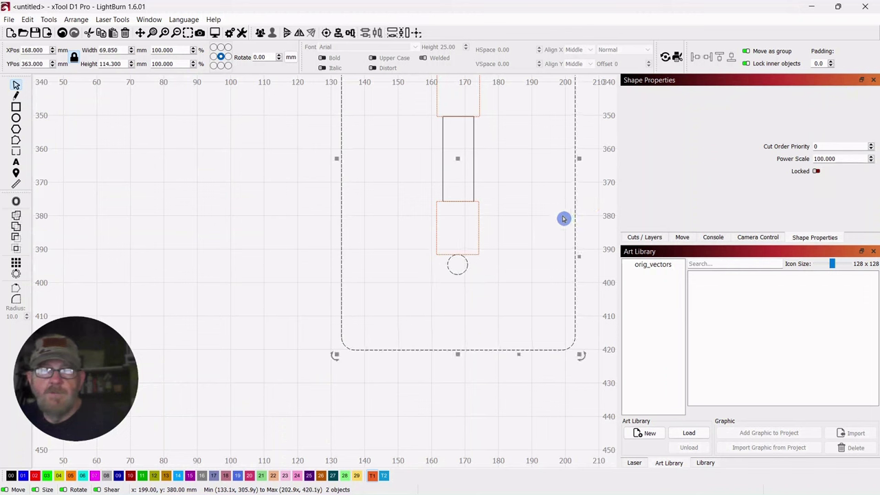
{"action": "left_click", "coordinate": [341, 36]}
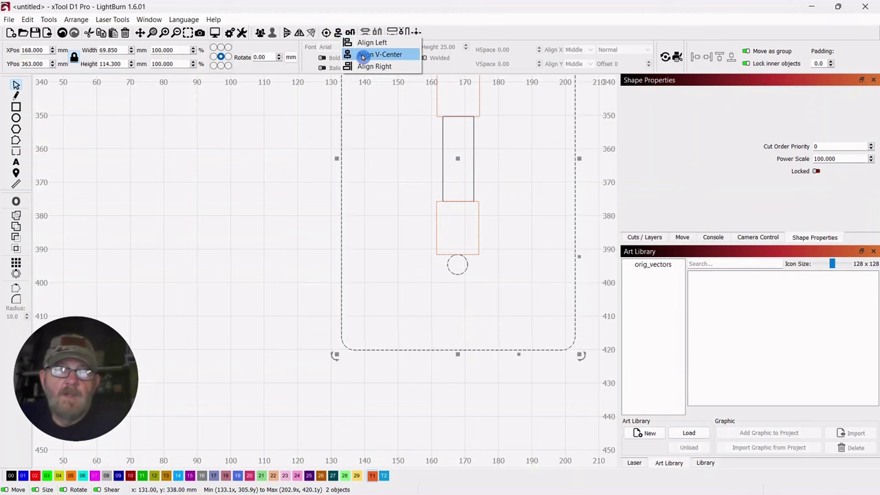
{"action": "left_click", "coordinate": [363, 55]}
{"action": "left_click", "coordinate": [247, 214]}
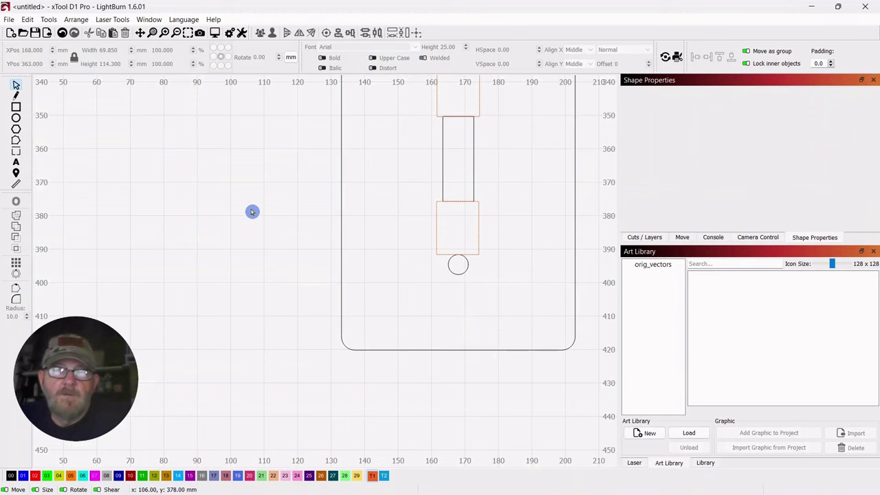
{"action": "scroll", "coordinate": [252, 210], "scroll_direction": "down", "scroll_amount": 3}
Move the upper screw-hole circle down to sit just above the upper red rectangle.
{"action": "left_click_drag", "start_coordinate": [458, 196], "coordinate": [534, 275]}
{"action": "scroll", "coordinate": [528, 255], "scroll_direction": "up", "scroll_amount": 2}
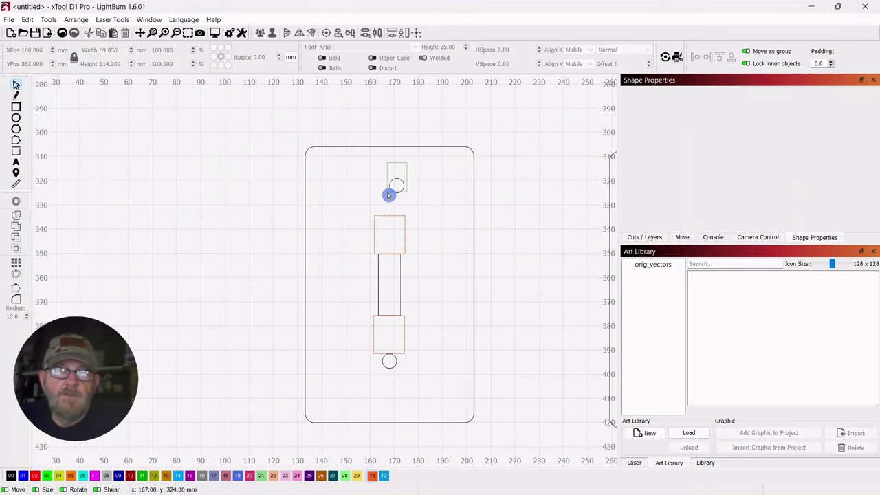
{"action": "left_click", "coordinate": [392, 191]}
{"action": "scroll", "coordinate": [559, 281], "scroll_direction": "up", "scroll_amount": 2}
{"action": "left_click_drag", "start_coordinate": [559, 281], "coordinate": [595, 278]}
{"action": "scroll", "coordinate": [462, 220], "scroll_direction": "up", "scroll_amount": 3}
{"action": "left_click_drag", "start_coordinate": [471, 181], "coordinate": [503, 257]}
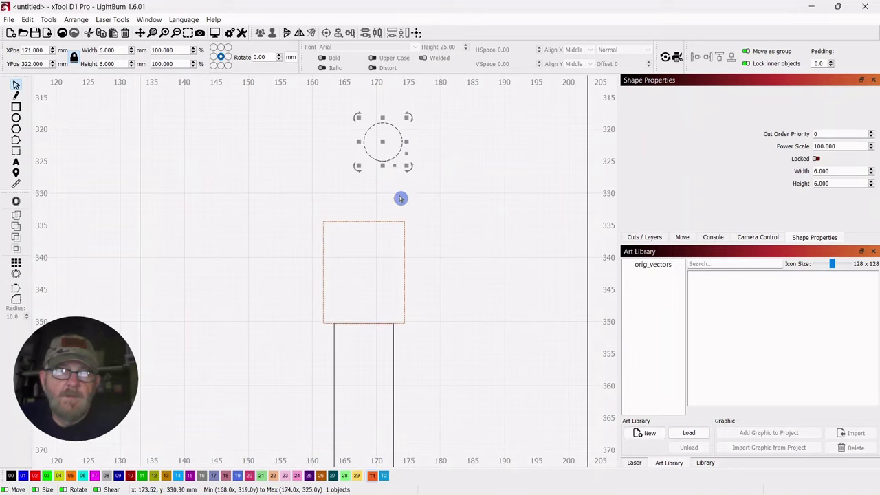
{"action": "left_click_drag", "start_coordinate": [380, 161], "coordinate": [363, 219]}
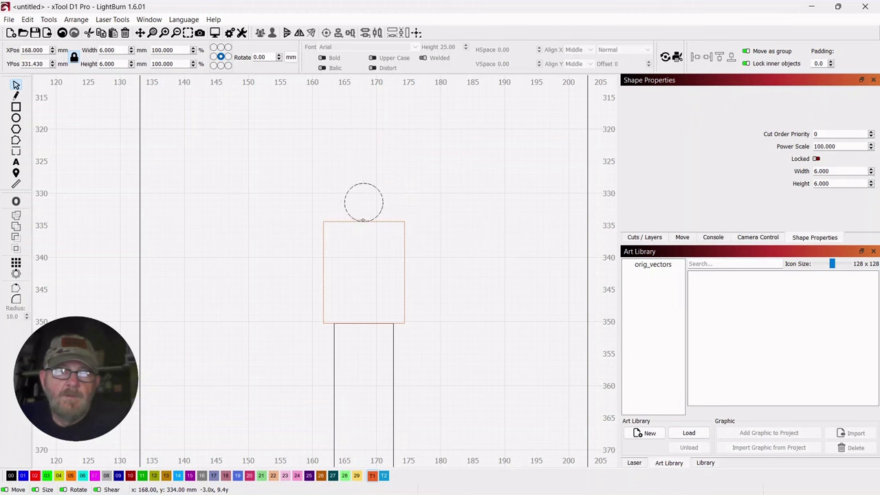
{"action": "scroll", "coordinate": [443, 183], "scroll_direction": "down", "scroll_amount": 3}
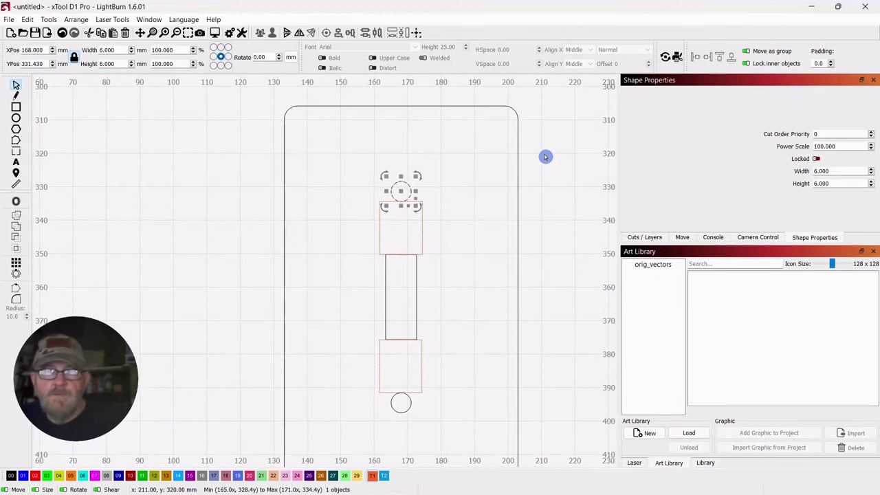
Centre the upper circle on the plate with Align V-Center.
{"action": "left_click", "coordinate": [517, 176], "text": "shift"}
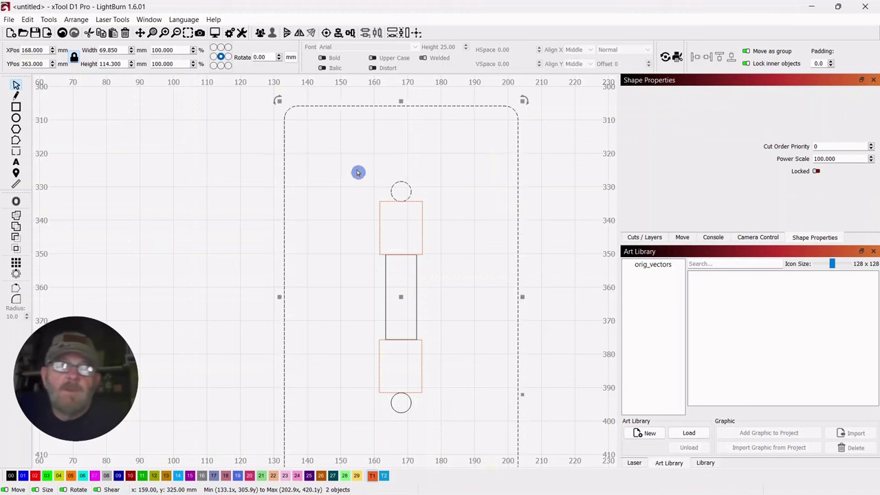
{"action": "left_click", "coordinate": [337, 32]}
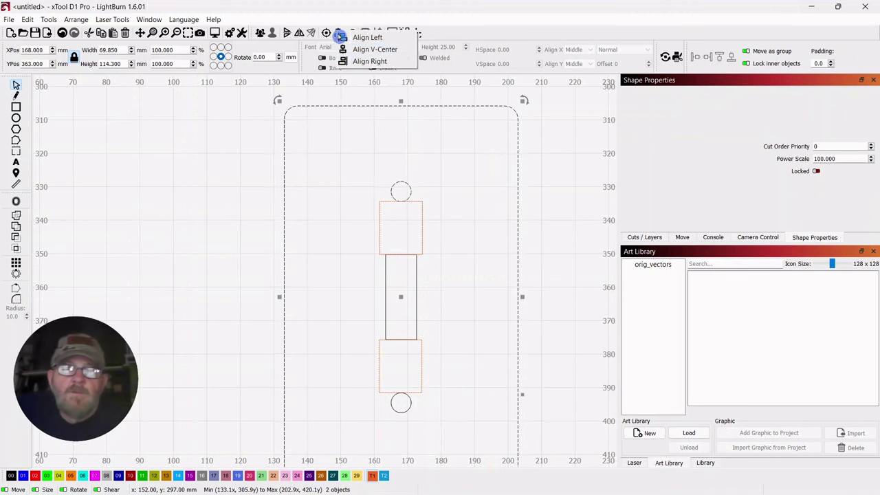
{"action": "left_click", "coordinate": [343, 48]}
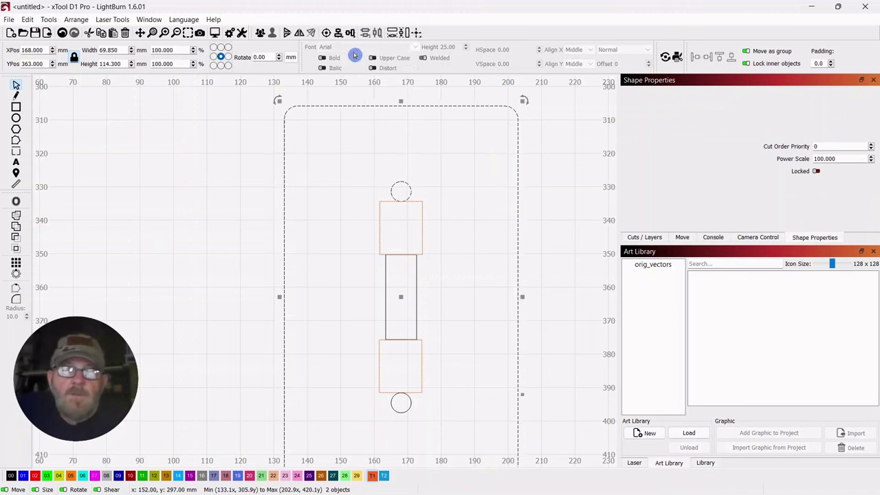
{"action": "left_click", "coordinate": [544, 200]}
{"action": "scroll", "coordinate": [554, 259], "scroll_direction": "down", "scroll_amount": 3}
{"action": "left_click_drag", "start_coordinate": [557, 282], "coordinate": [518, 241]}
Group the slot, both red rectangles and both screw holes into one group.
{"action": "left_click_drag", "start_coordinate": [458, 152], "coordinate": [391, 322]}
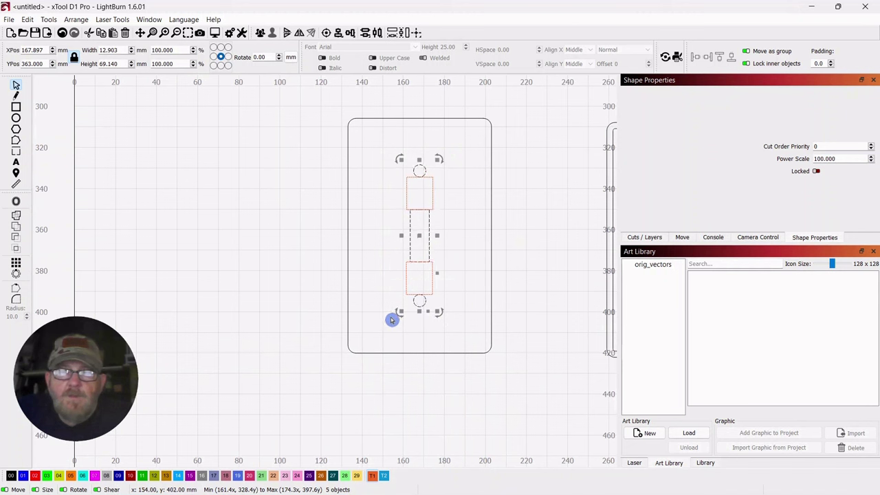
{"action": "left_click", "coordinate": [260, 32]}
{"action": "left_click", "coordinate": [557, 190]}
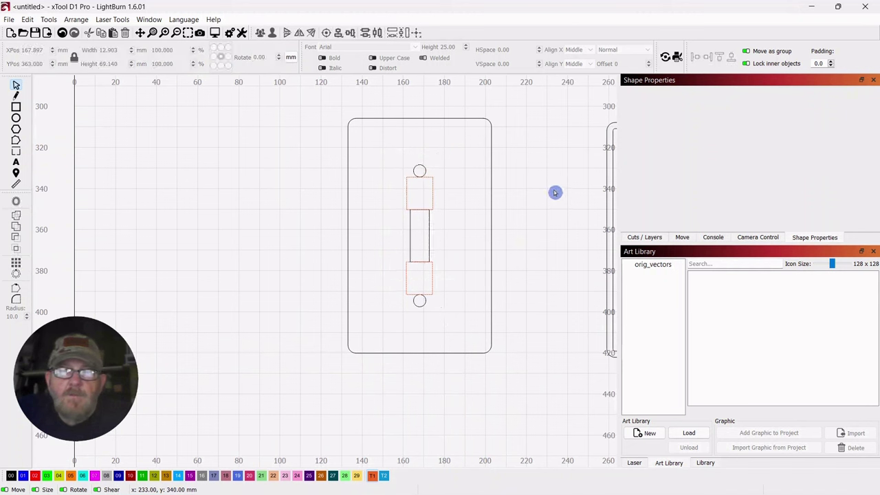
{"action": "left_click", "coordinate": [420, 196]}
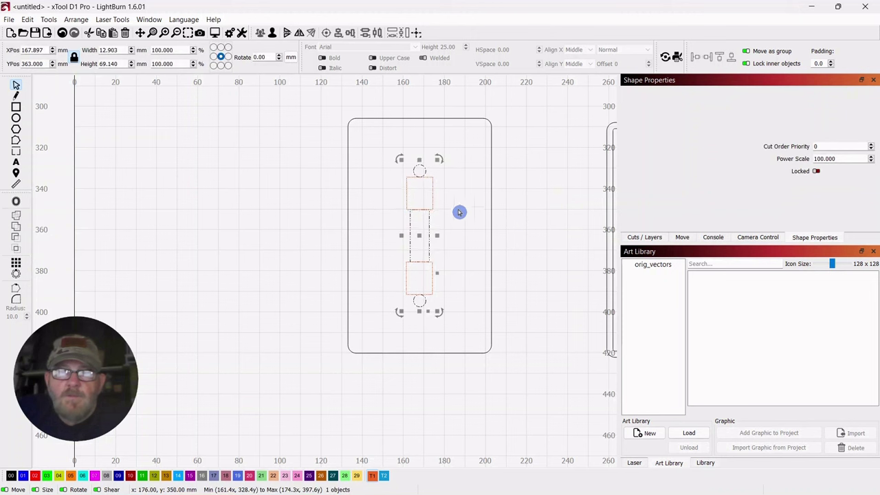
Show the Cuts / Layers list and zoom out to frame both plates.
{"action": "left_click", "coordinate": [636, 238]}
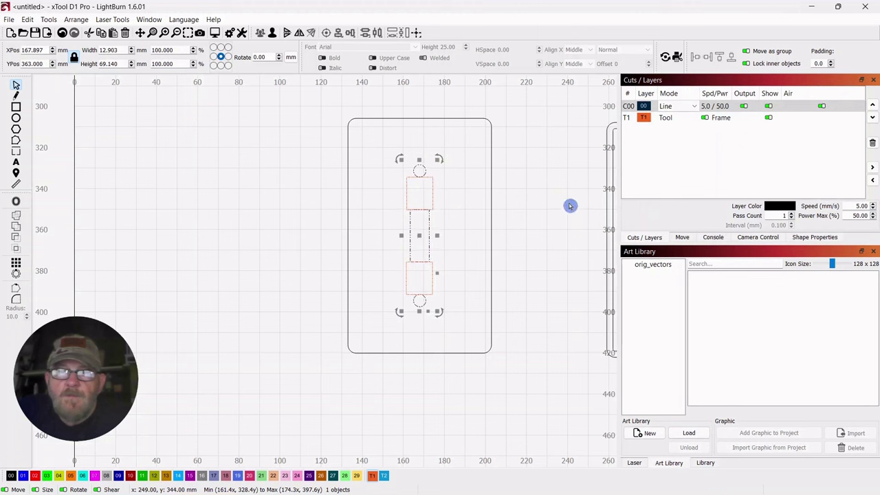
{"action": "left_click", "coordinate": [528, 229]}
{"action": "scroll", "coordinate": [530, 225], "scroll_direction": "down", "scroll_amount": 2}
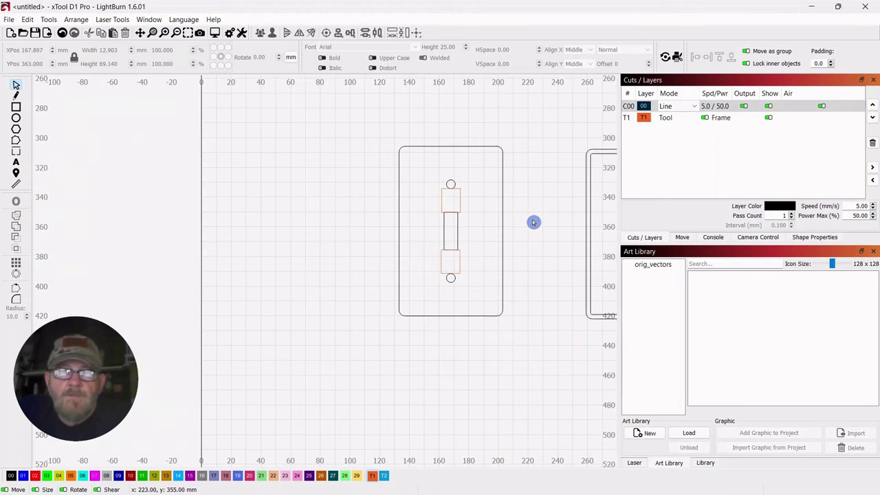
{"action": "left_click_drag", "start_coordinate": [532, 222], "coordinate": [424, 235]}
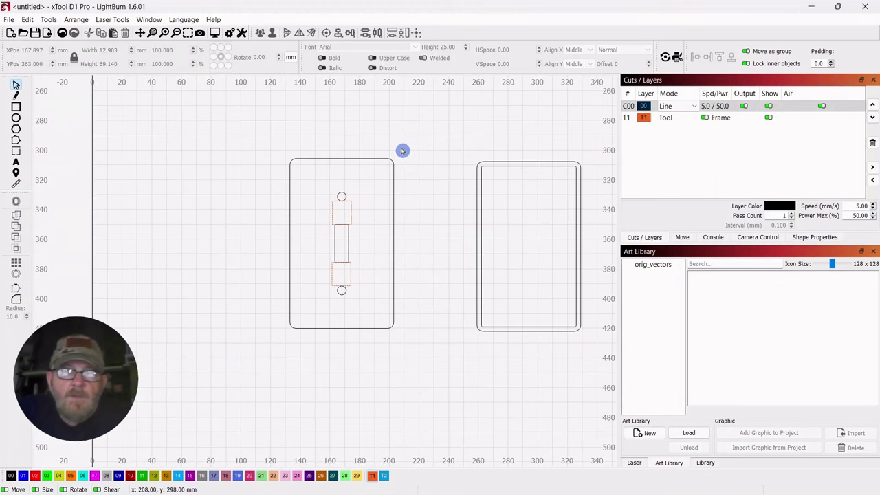
{"action": "left_click_drag", "start_coordinate": [381, 183], "coordinate": [382, 184]}
{"action": "left_click", "coordinate": [446, 212]}
{"action": "scroll", "coordinate": [446, 213], "scroll_direction": "down", "scroll_amount": 1}
{"action": "left_click_drag", "start_coordinate": [457, 304], "coordinate": [436, 272]}
{"action": "scroll", "coordinate": [433, 291], "scroll_direction": "up", "scroll_amount": 1}
{"action": "scroll", "coordinate": [424, 264], "scroll_direction": "up", "scroll_amount": 1}
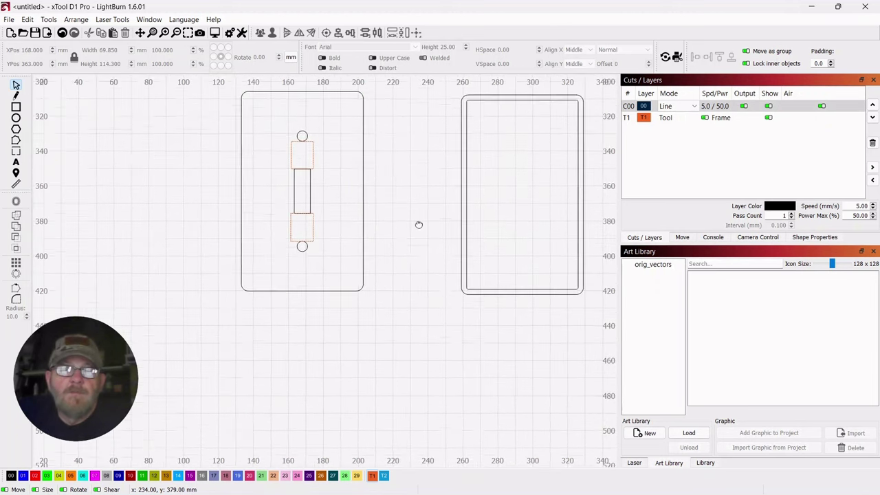
{"action": "left_click_drag", "start_coordinate": [419, 237], "coordinate": [413, 255]}
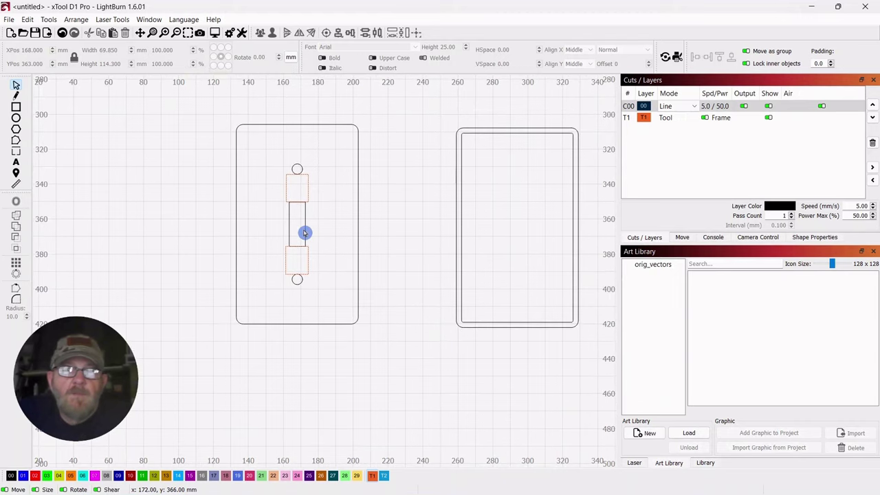
{"action": "scroll", "coordinate": [349, 205], "scroll_direction": "down", "scroll_amount": 1}
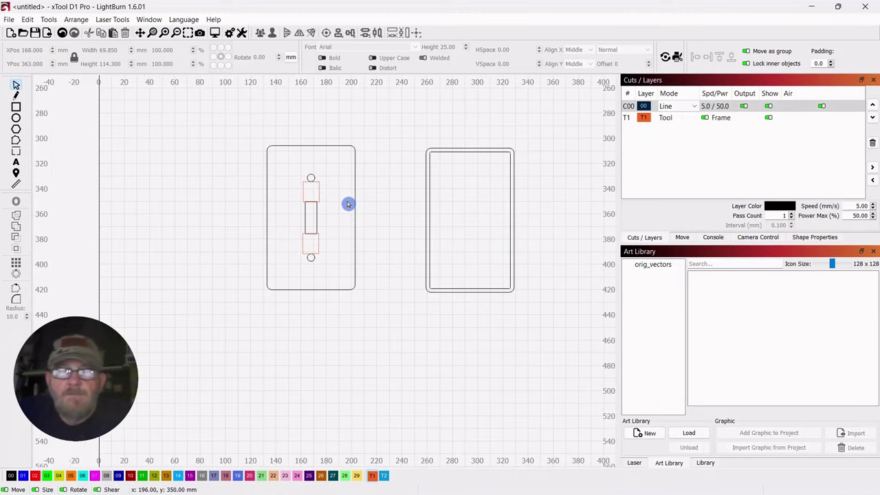
{"action": "scroll", "coordinate": [348, 203], "scroll_direction": "down", "scroll_amount": 1}
Move the right double-outline rectangle closer to the switch plate.
{"action": "left_click_drag", "start_coordinate": [525, 124], "coordinate": [398, 288]}
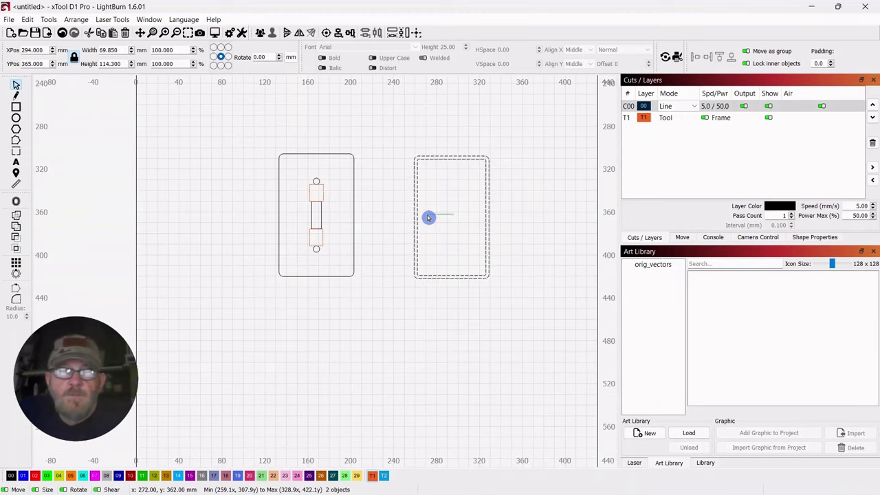
{"action": "left_click", "coordinate": [422, 218]}
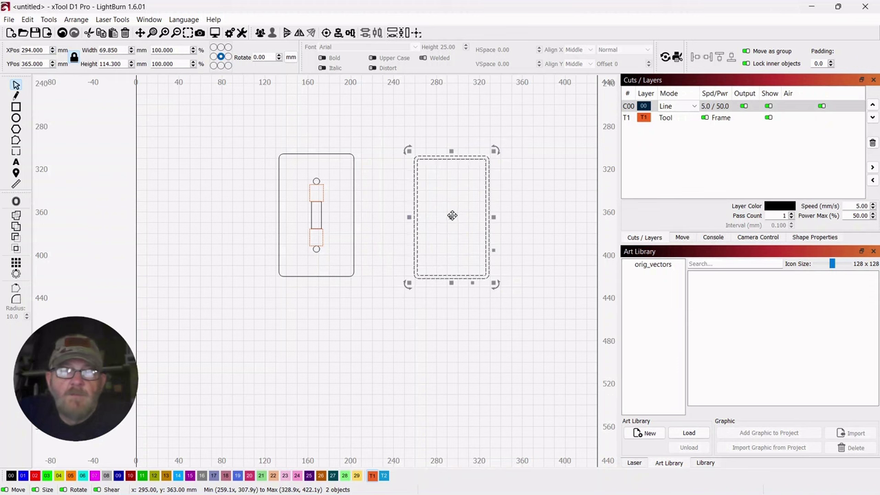
{"action": "left_click_drag", "start_coordinate": [454, 214], "coordinate": [430, 220]}
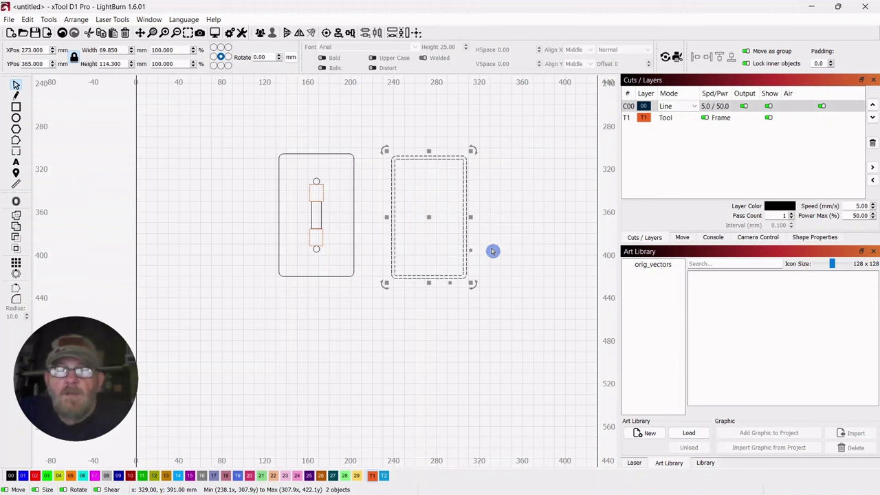
{"action": "scroll", "coordinate": [523, 275], "scroll_direction": "down", "scroll_amount": 1}
{"action": "left_click_drag", "start_coordinate": [474, 371], "coordinate": [504, 332]}
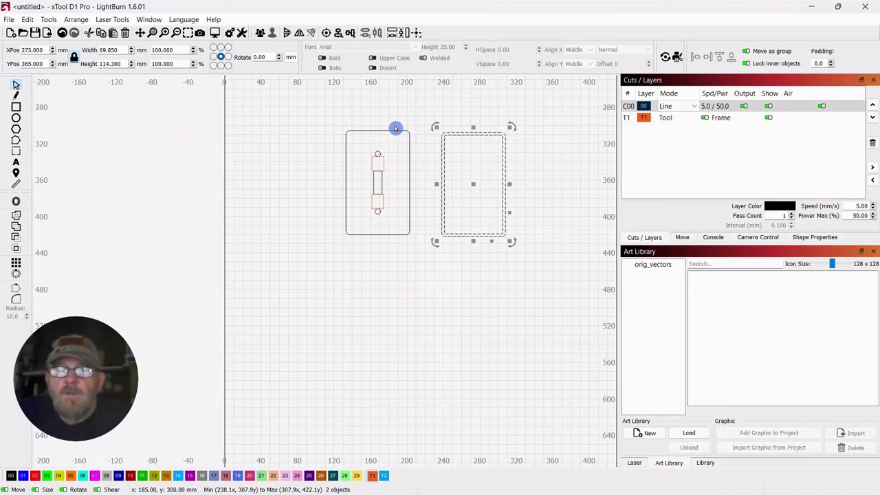
{"action": "left_click_drag", "start_coordinate": [406, 295], "coordinate": [419, 293]}
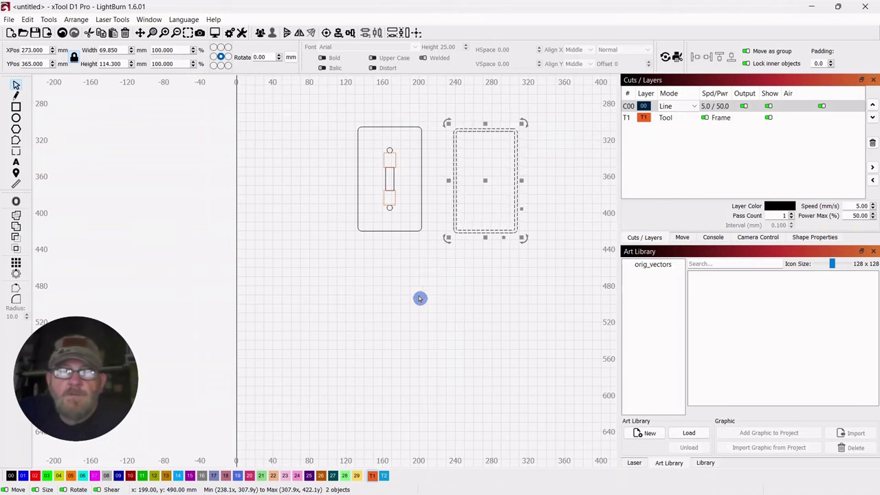
{"action": "left_click", "coordinate": [418, 297]}
Drag the left switch plate down to make the lower plate.
{"action": "left_click_drag", "start_coordinate": [425, 114], "coordinate": [355, 255]}
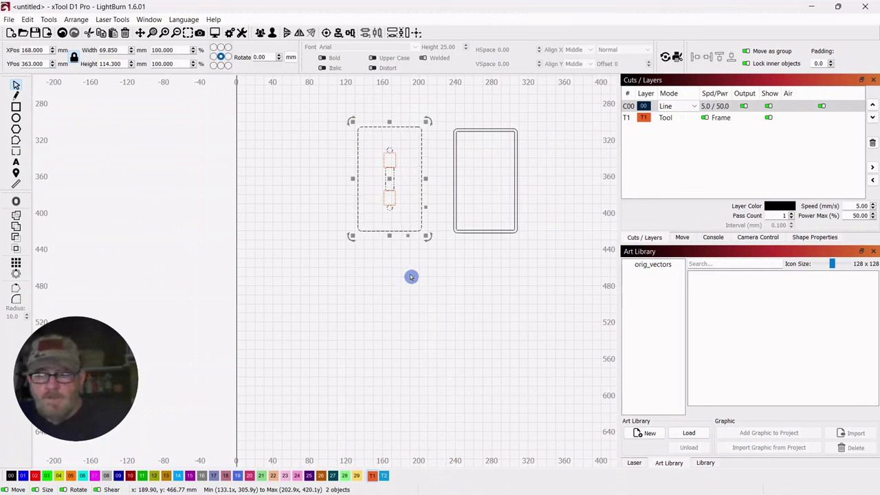
{"action": "left_click_drag", "start_coordinate": [387, 178], "coordinate": [391, 300]}
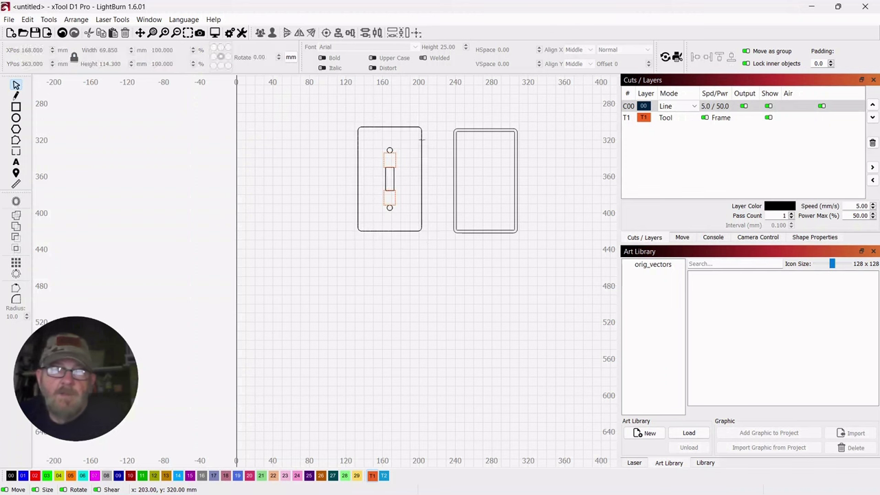
{"action": "left_click", "coordinate": [418, 161]}
{"action": "left_click_drag", "start_coordinate": [389, 191], "coordinate": [392, 296]}
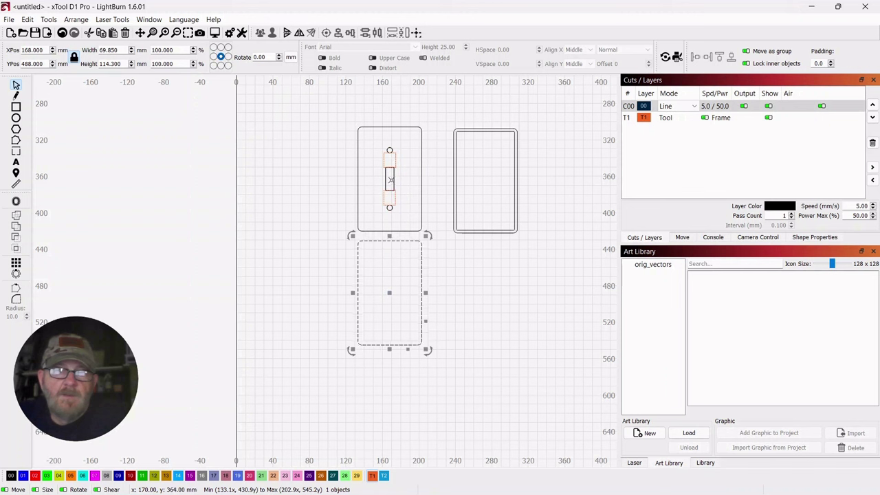
{"action": "key", "text": "Escape"}
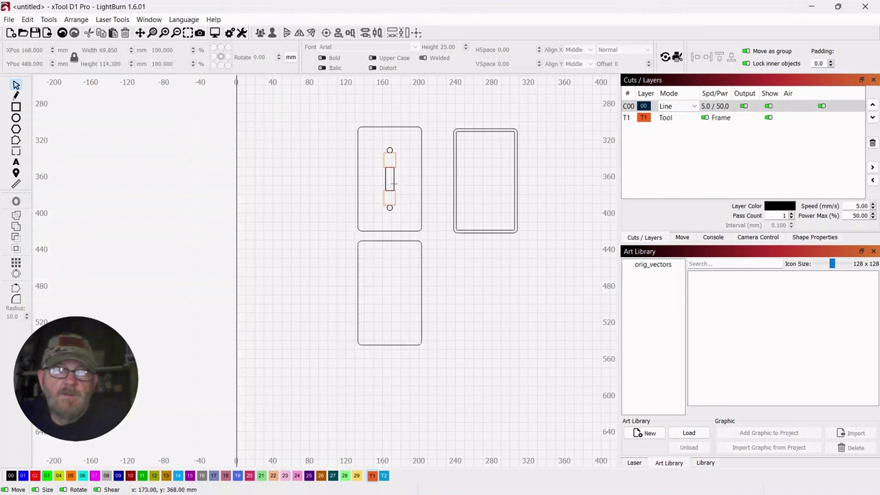
Copy the toggle cutout from the upper plate down into the lower plate.
{"action": "left_click", "coordinate": [389, 180]}
{"action": "left_click_drag", "start_coordinate": [389, 180], "coordinate": [389, 293]}
{"action": "key", "text": "Escape"}
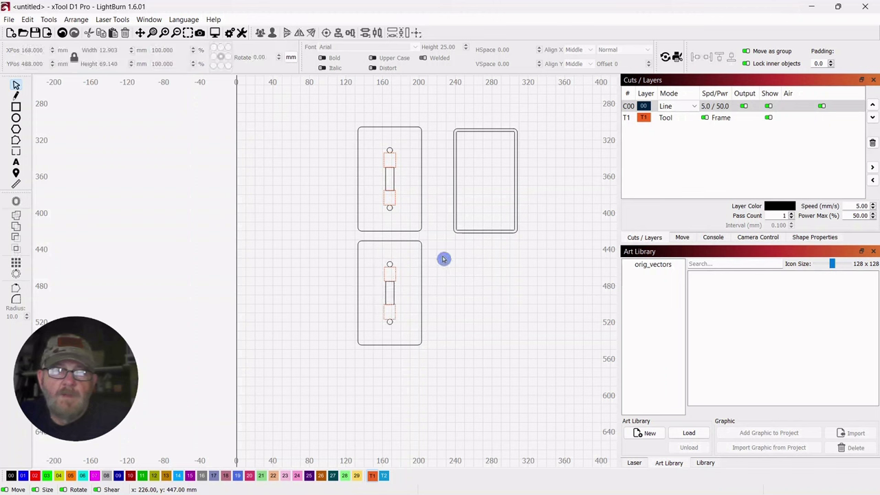
Select the lower plate with its toggle and move it further down.
{"action": "left_click_drag", "start_coordinate": [442, 259], "coordinate": [353, 326]}
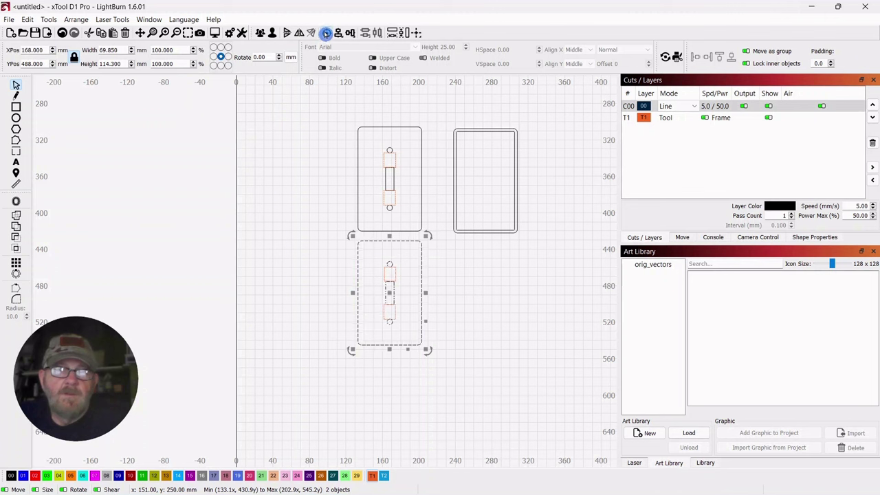
{"action": "left_click", "coordinate": [466, 299]}
{"action": "scroll", "coordinate": [464, 306], "scroll_direction": "down", "scroll_amount": 2}
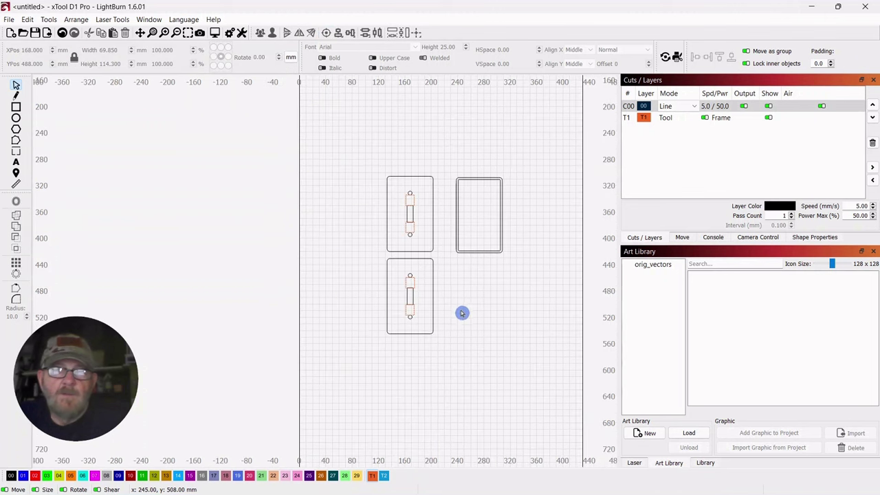
{"action": "scroll", "coordinate": [462, 309], "scroll_direction": "up", "scroll_amount": 3}
{"action": "left_click_drag", "start_coordinate": [464, 301], "coordinate": [489, 230]}
{"action": "left_click_drag", "start_coordinate": [463, 185], "coordinate": [331, 318]}
{"action": "left_click_drag", "start_coordinate": [403, 232], "coordinate": [406, 296]}
{"action": "scroll", "coordinate": [516, 260], "scroll_direction": "up", "scroll_amount": 4}
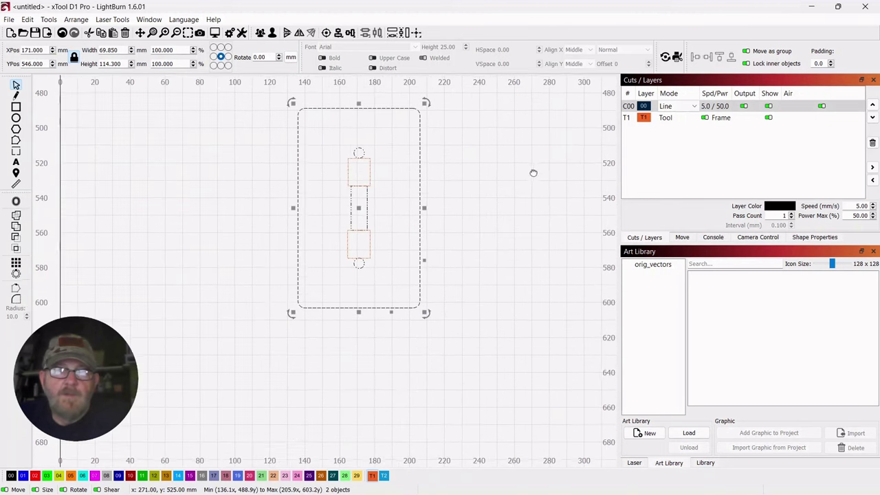
{"action": "left_click_drag", "start_coordinate": [523, 198], "coordinate": [511, 211]}
{"action": "left_click", "coordinate": [512, 213]}
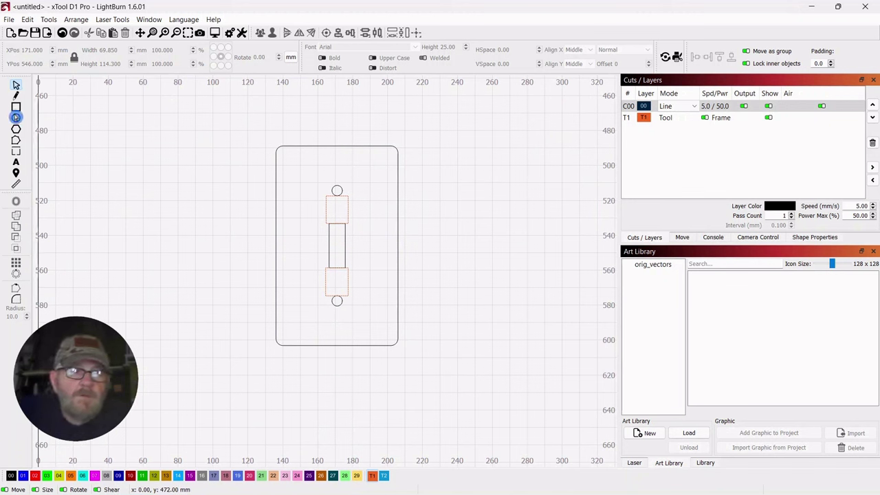
Draw a 21 mm circle beside the plate and put it on the black 00 layer.
{"action": "left_click", "coordinate": [16, 119]}
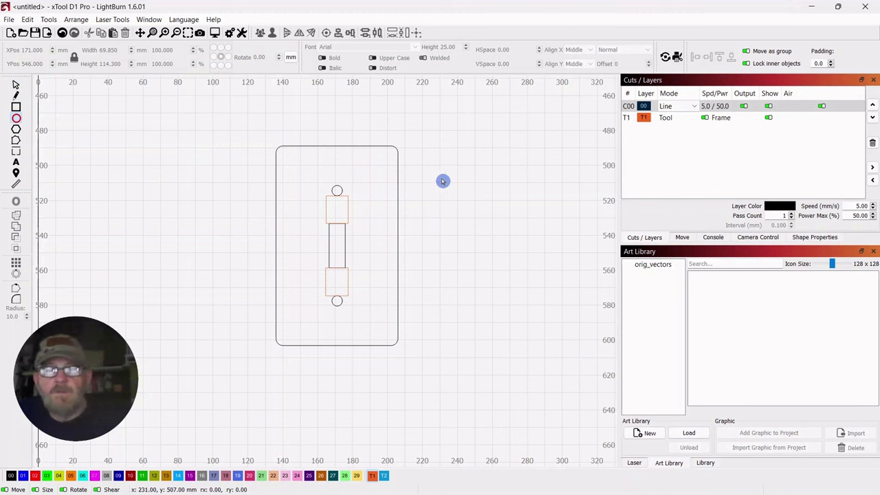
{"action": "left_click_drag", "start_coordinate": [439, 178], "coordinate": [467, 216]}
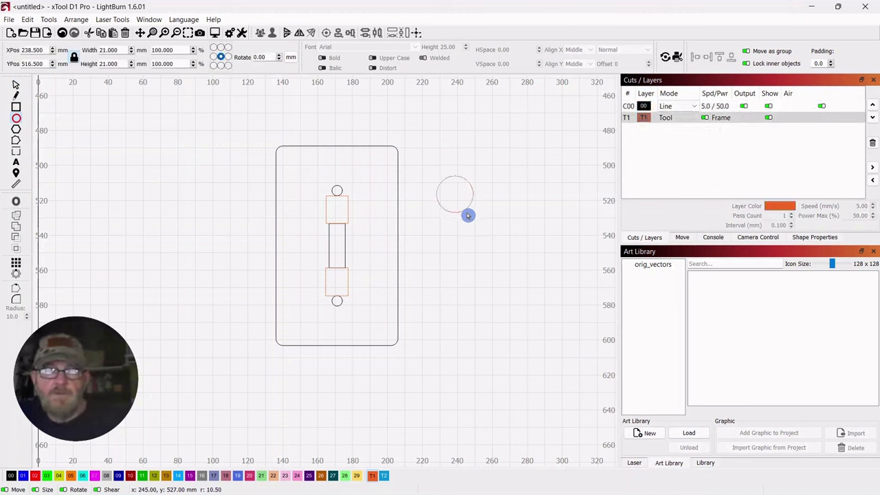
{"action": "left_click", "coordinate": [16, 86]}
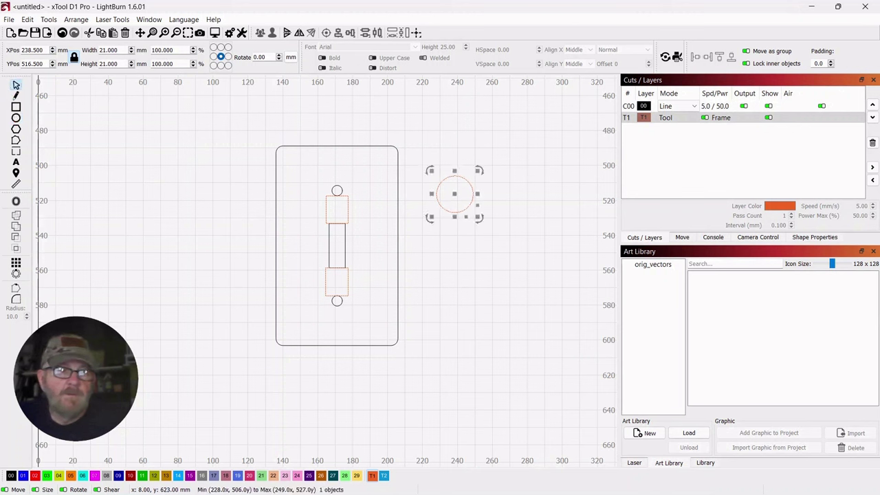
{"action": "left_click", "coordinate": [11, 477]}
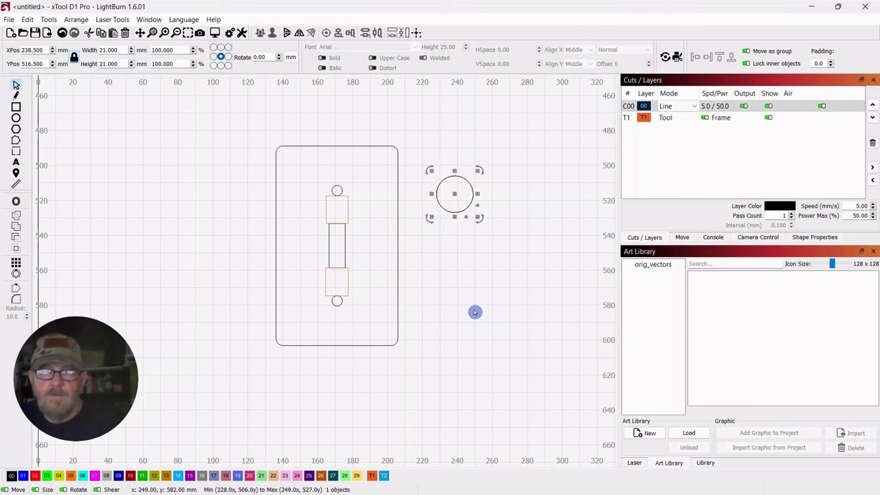
Place an overlapping copy to the right and align both circles by vertical centre.
{"action": "left_click_drag", "start_coordinate": [457, 196], "coordinate": [482, 200]}
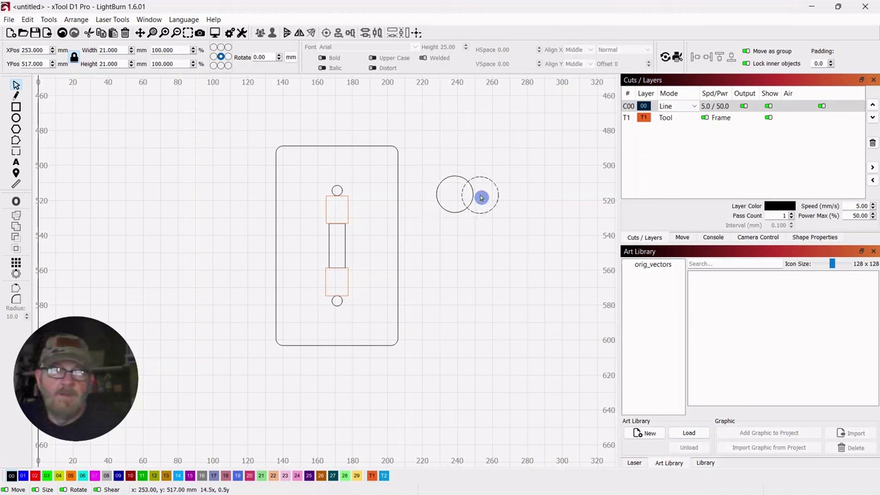
{"action": "left_click_drag", "start_coordinate": [481, 197], "coordinate": [376, 257]}
{"action": "scroll", "coordinate": [488, 249], "scroll_direction": "up", "scroll_amount": 4}
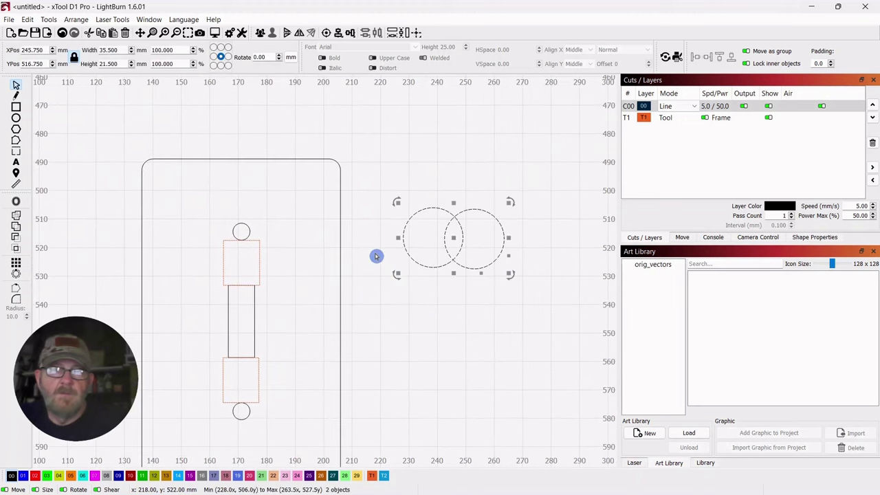
{"action": "left_click", "coordinate": [352, 34]}
{"action": "left_click", "coordinate": [376, 55]}
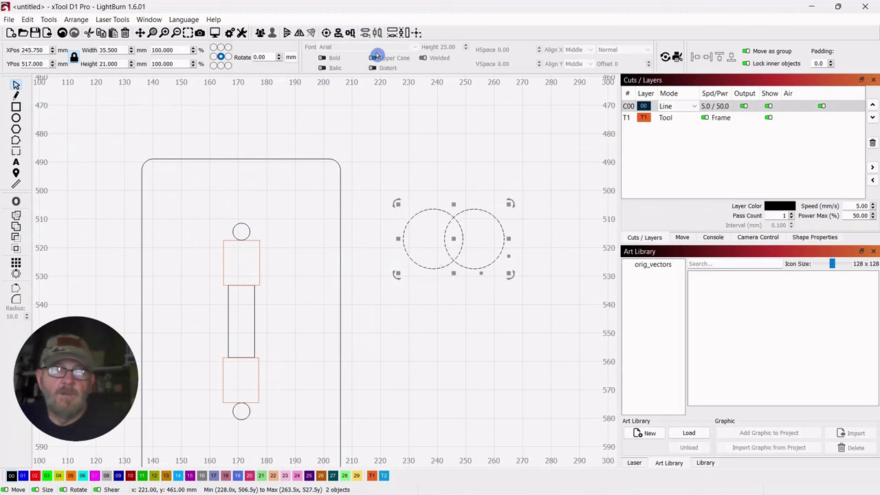
{"action": "left_click", "coordinate": [448, 146]}
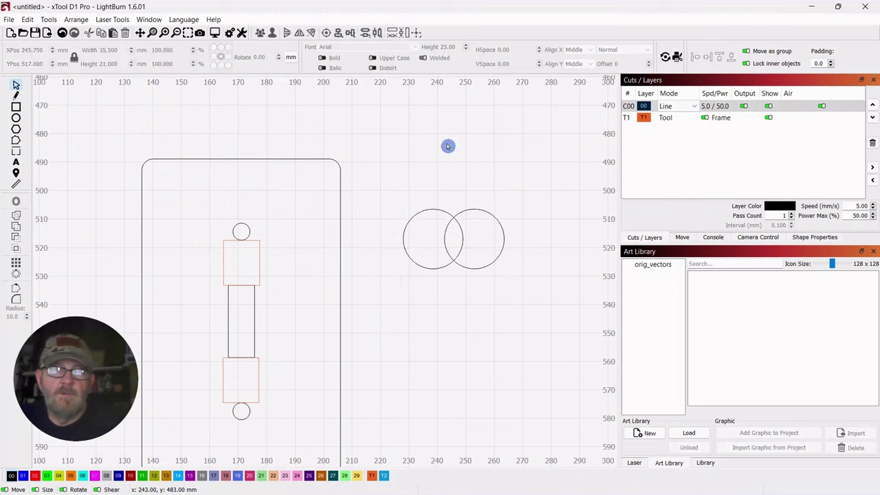
Draw a downward-pointing three-sided polygon, about 23.4 × 20.25 mm, below the circles.
{"action": "left_click", "coordinate": [17, 130]}
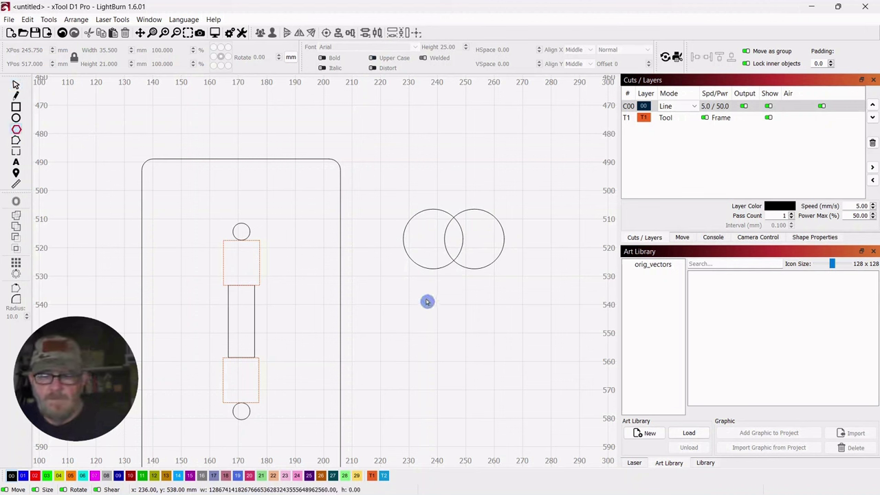
{"action": "left_click_drag", "start_coordinate": [425, 298], "coordinate": [500, 352]}
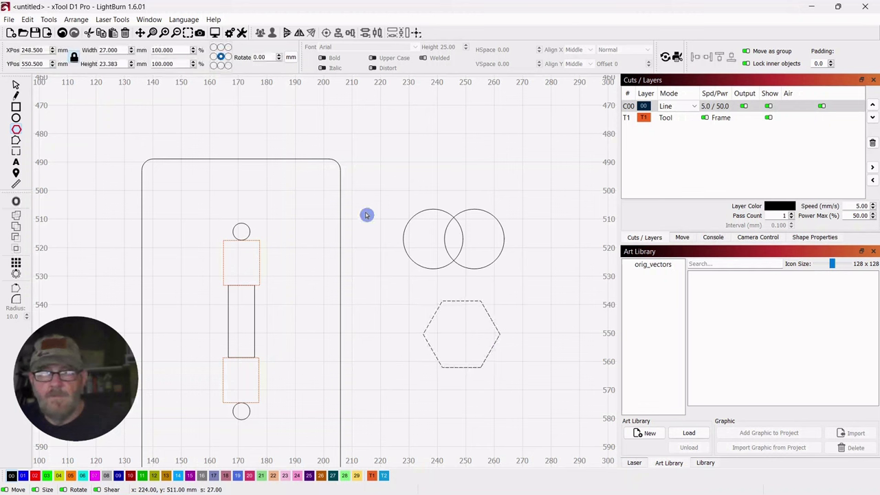
{"action": "left_click", "coordinate": [15, 88]}
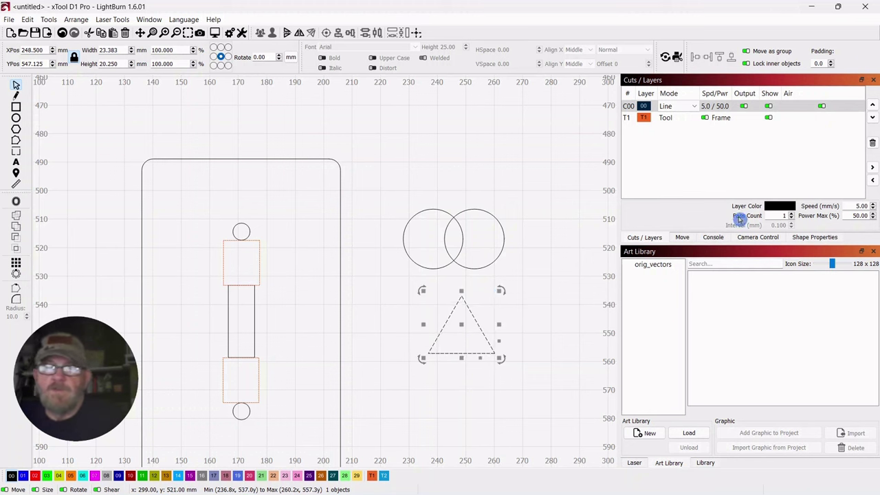
{"action": "left_click", "coordinate": [818, 237]}
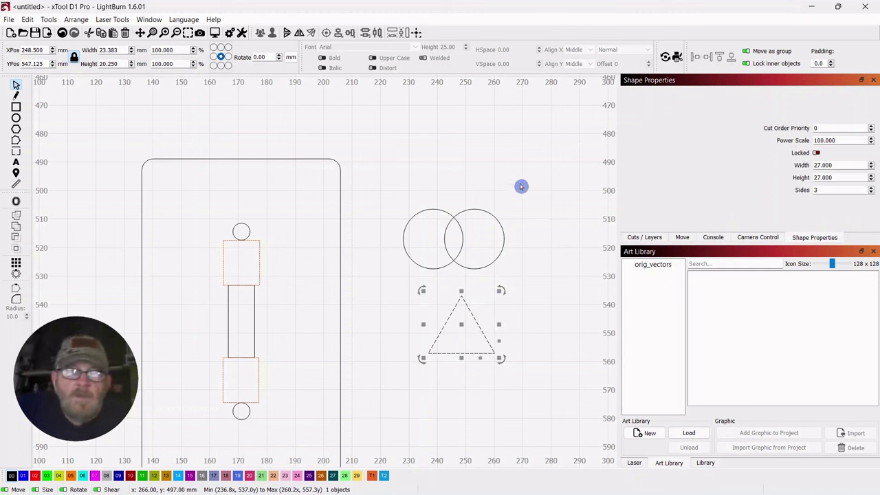
{"action": "left_click", "coordinate": [564, 215]}
{"action": "left_click", "coordinate": [445, 328]}
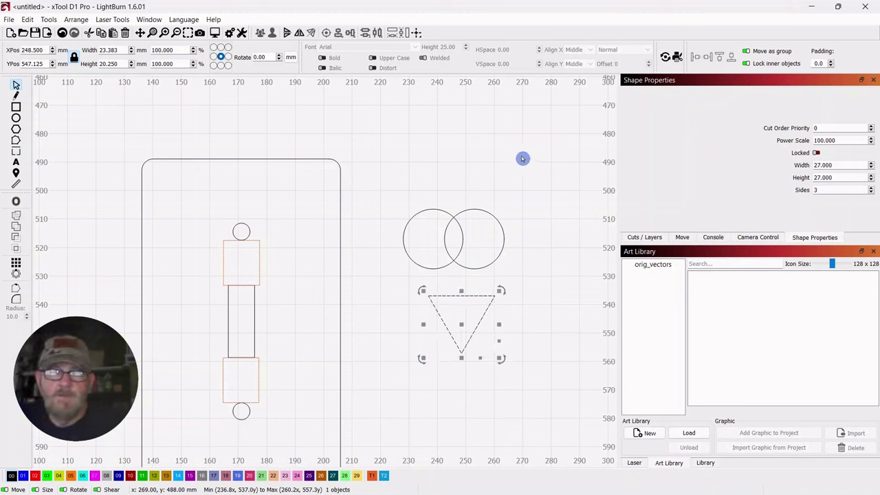
Move the triangle under the circles and resize it to about 30.45 × 15.8 mm.
{"action": "left_click_drag", "start_coordinate": [459, 326], "coordinate": [454, 291]}
{"action": "scroll", "coordinate": [513, 309], "scroll_direction": "up", "scroll_amount": 4}
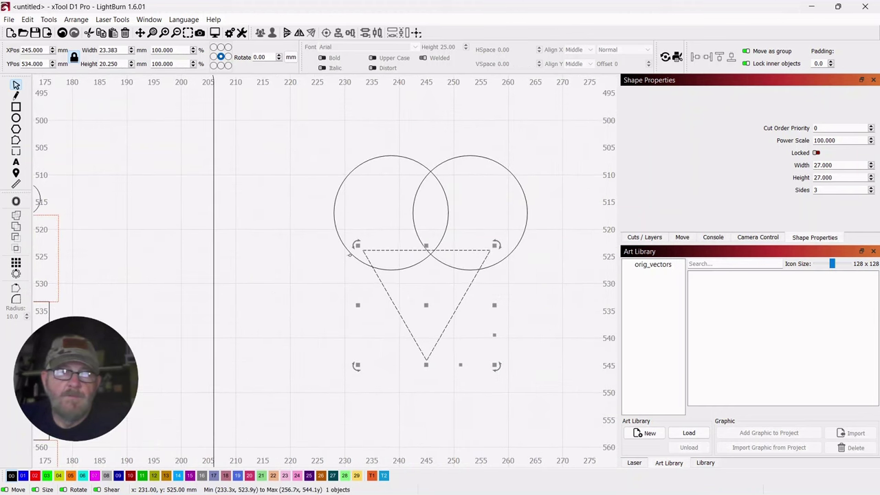
{"action": "left_click_drag", "start_coordinate": [356, 305], "coordinate": [343, 306]}
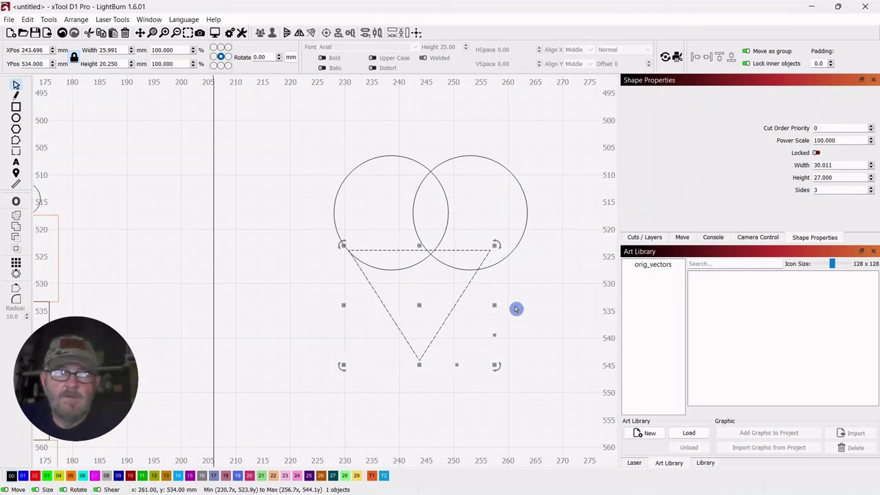
{"action": "left_click_drag", "start_coordinate": [495, 305], "coordinate": [519, 303]}
{"action": "scroll", "coordinate": [543, 303], "scroll_direction": "up", "scroll_amount": 3}
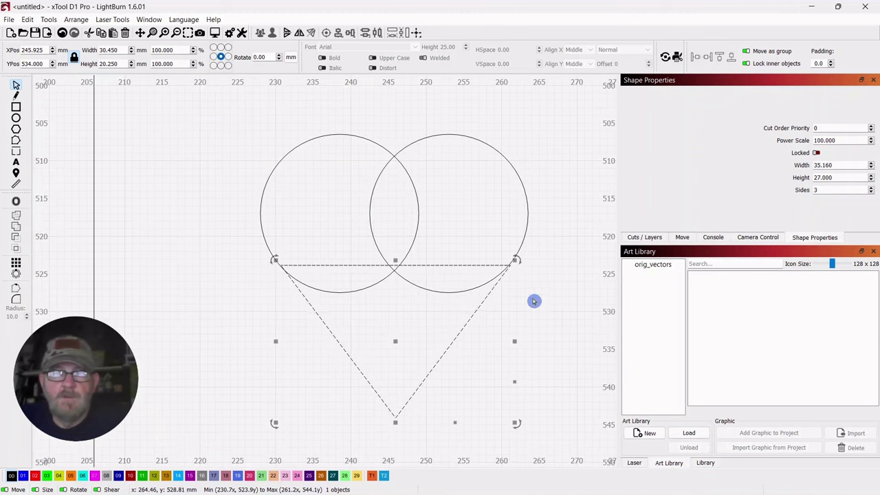
{"action": "left_click_drag", "start_coordinate": [510, 269], "coordinate": [508, 268]}
{"action": "scroll", "coordinate": [530, 290], "scroll_direction": "up", "scroll_amount": 4}
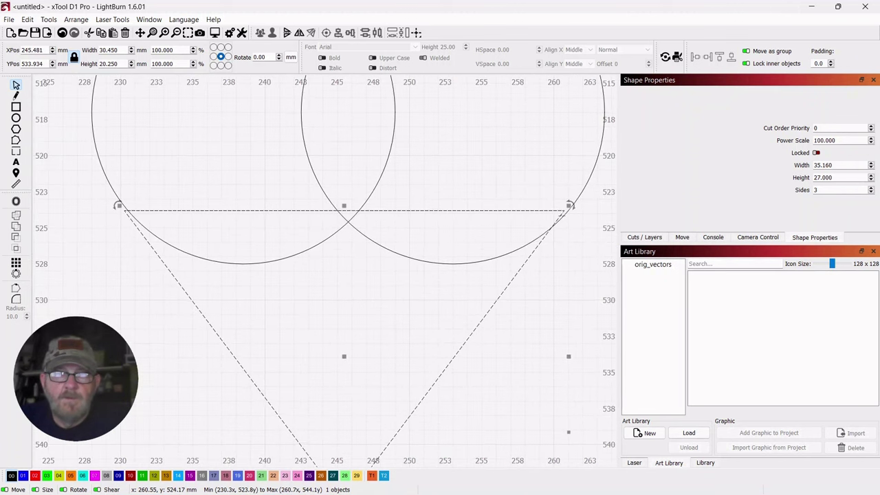
{"action": "left_click_drag", "start_coordinate": [561, 213], "coordinate": [563, 214]}
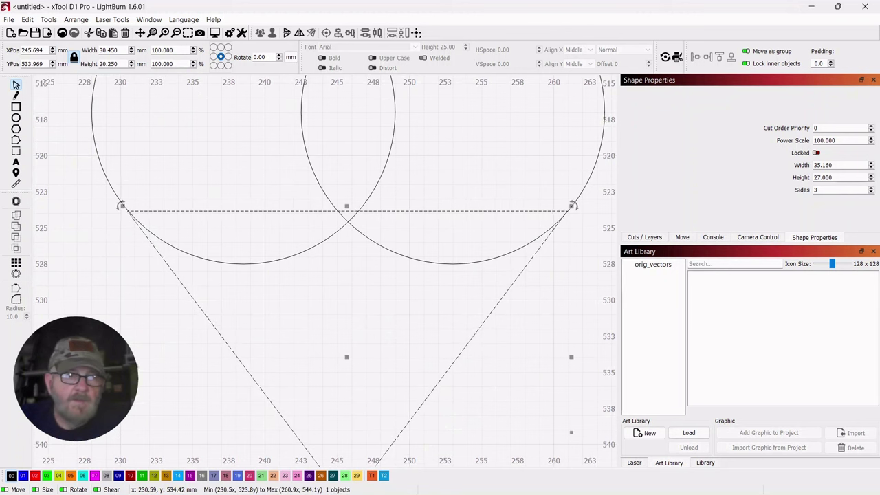
{"action": "scroll", "coordinate": [113, 327], "scroll_direction": "down", "scroll_amount": 2}
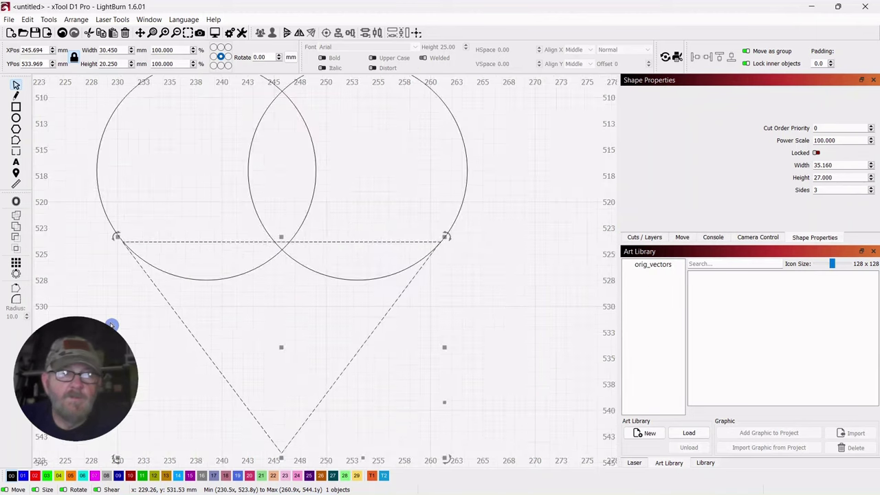
{"action": "scroll", "coordinate": [112, 325], "scroll_direction": "down", "scroll_amount": 1}
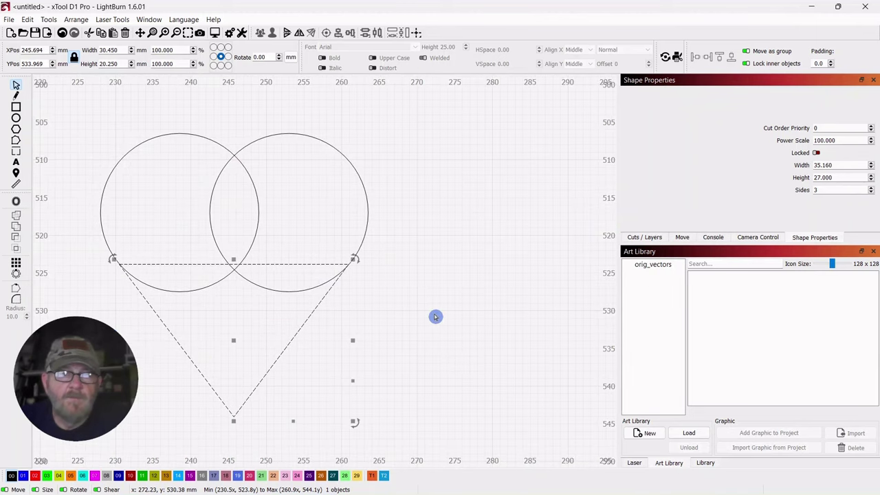
{"action": "scroll", "coordinate": [511, 281], "scroll_direction": "down", "scroll_amount": 2}
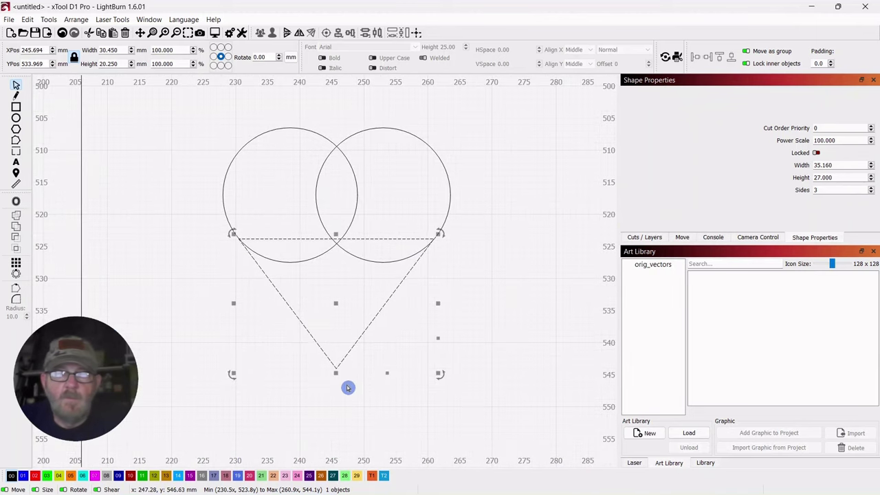
{"action": "left_click_drag", "start_coordinate": [335, 375], "coordinate": [341, 344]}
Weld the two circles and triangle into one 35.5 × 33.162 mm heart outline.
{"action": "left_click", "coordinate": [465, 334]}
{"action": "left_click_drag", "start_coordinate": [482, 125], "coordinate": [218, 301]}
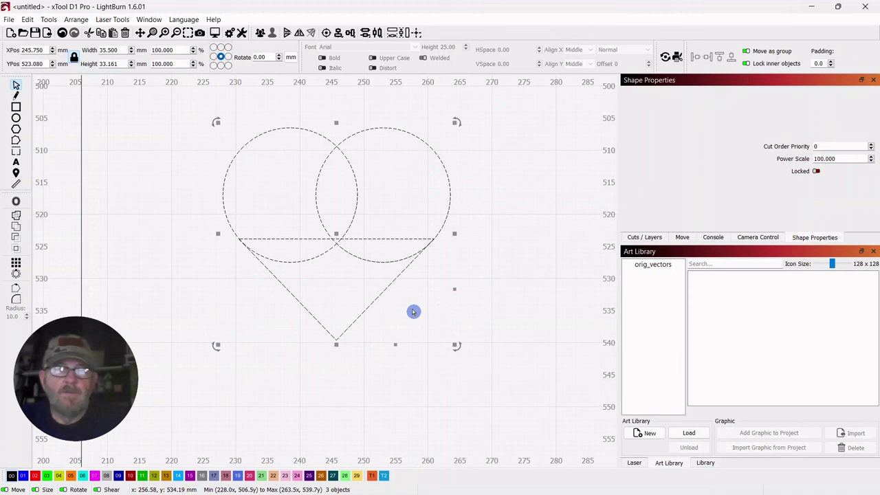
{"action": "left_click", "coordinate": [16, 218]}
{"action": "left_click", "coordinate": [535, 262]}
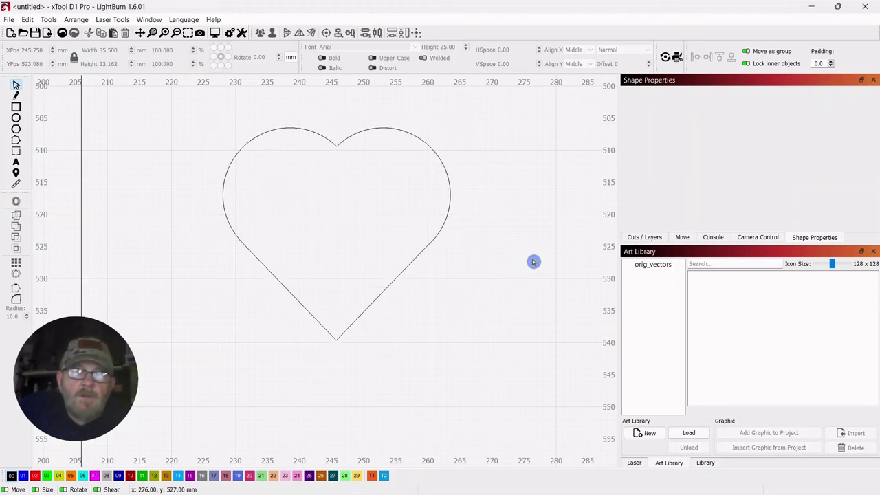
{"action": "scroll", "coordinate": [534, 261], "scroll_direction": "down", "scroll_amount": 3}
{"action": "left_click_drag", "start_coordinate": [525, 176], "coordinate": [347, 321]}
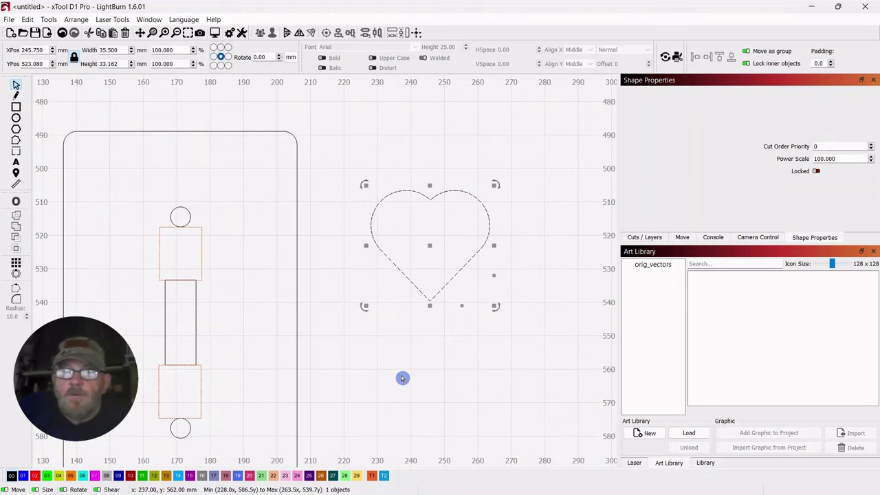
{"action": "left_click_drag", "start_coordinate": [431, 351], "coordinate": [457, 319]}
{"action": "scroll", "coordinate": [445, 331], "scroll_direction": "down", "scroll_amount": 2}
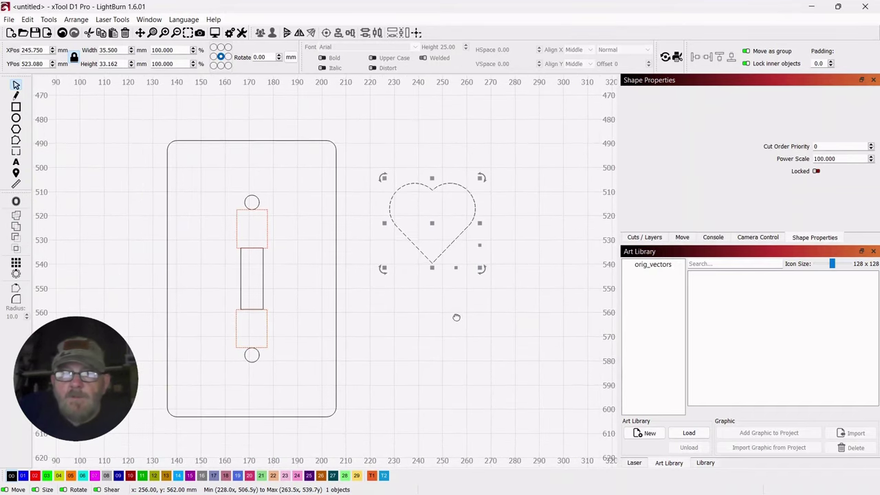
Add the selected heart to the orig_vectors library as a graphic named 'heart'.
{"action": "left_click", "coordinate": [651, 264]}
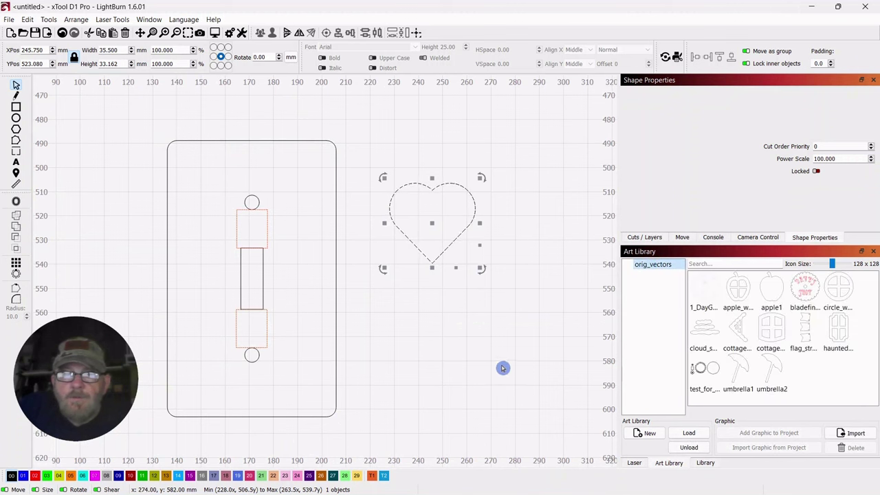
{"action": "left_click_drag", "start_coordinate": [530, 137], "coordinate": [413, 296]}
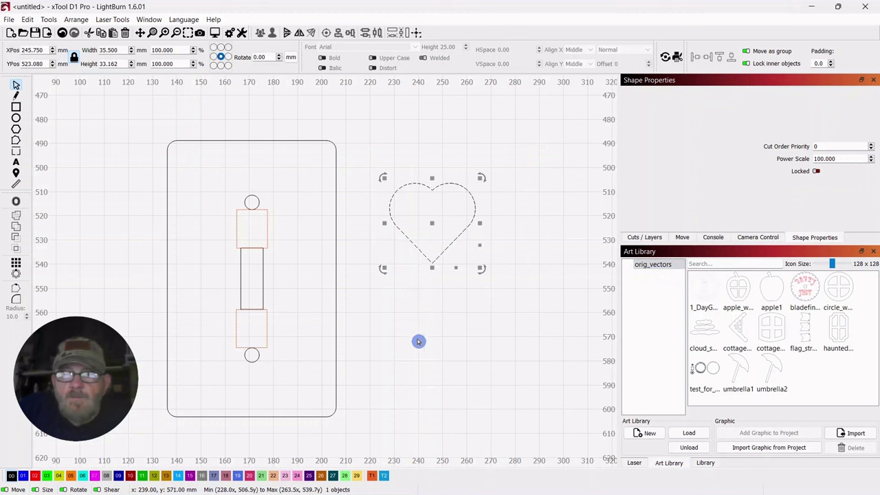
{"action": "left_click", "coordinate": [756, 453]}
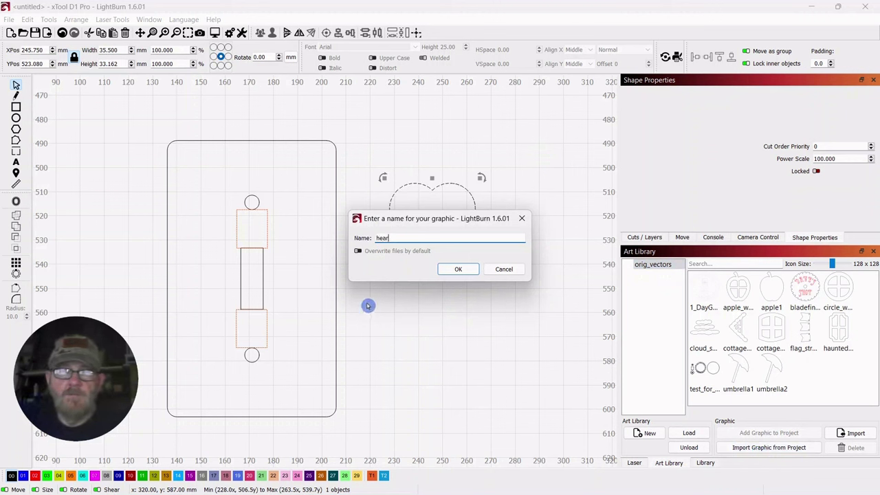
{"action": "left_click", "coordinate": [458, 269]}
{"action": "left_click_drag", "start_coordinate": [430, 221], "coordinate": [434, 226]}
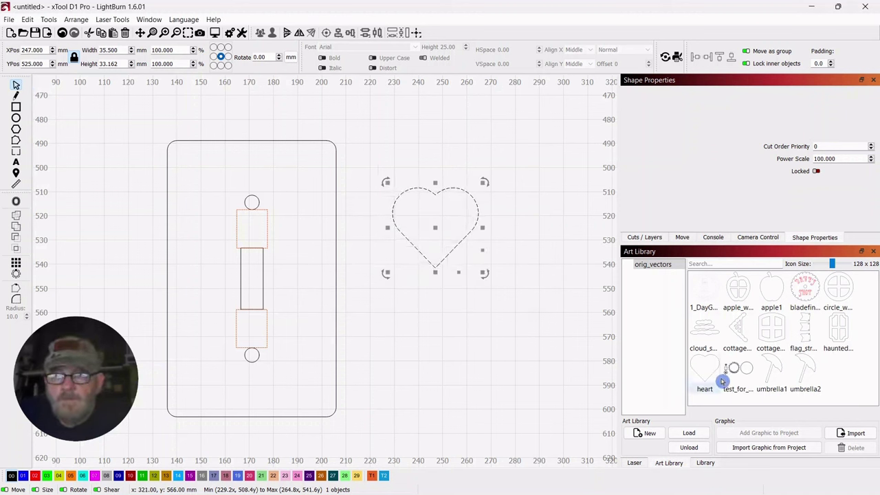
{"action": "left_click", "coordinate": [484, 365]}
Move the heart nearer the plate and place a spare copy to its right.
{"action": "scroll", "coordinate": [485, 364], "scroll_direction": "down", "scroll_amount": 1}
{"action": "scroll", "coordinate": [485, 365], "scroll_direction": "down", "scroll_amount": 2}
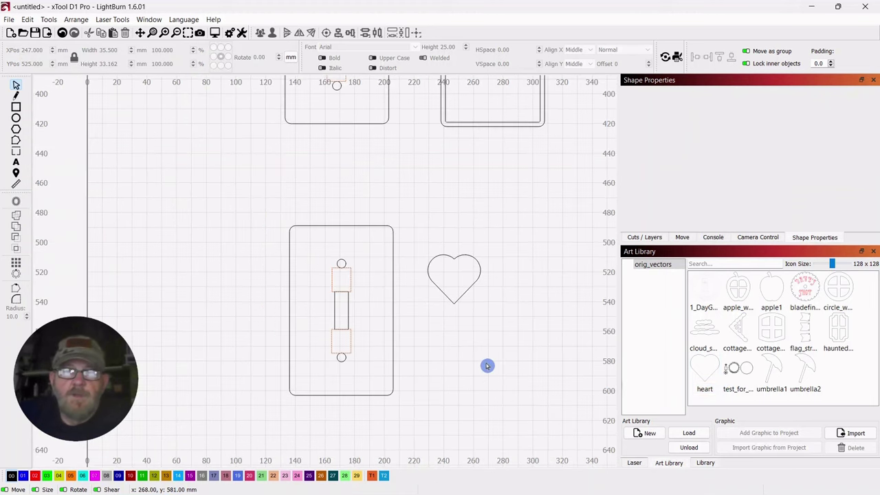
{"action": "scroll", "coordinate": [487, 365], "scroll_direction": "up", "scroll_amount": 1}
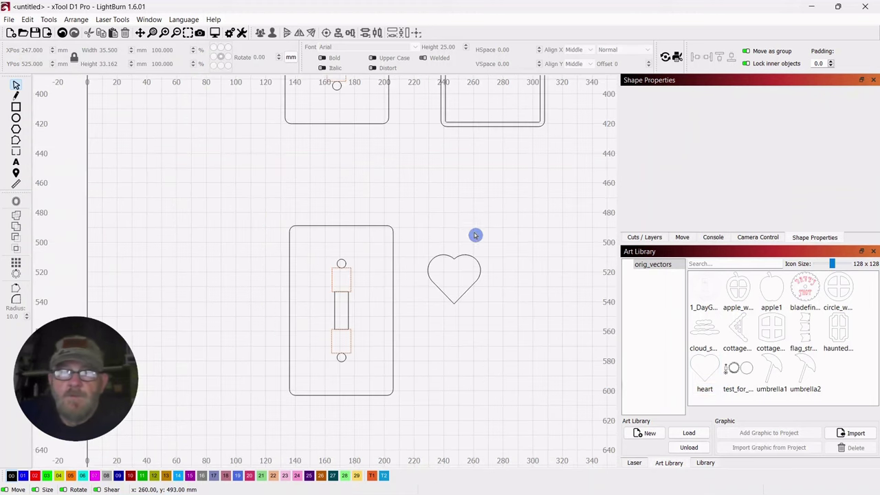
{"action": "left_click_drag", "start_coordinate": [473, 236], "coordinate": [433, 328]}
{"action": "left_click_drag", "start_coordinate": [455, 276], "coordinate": [431, 239]}
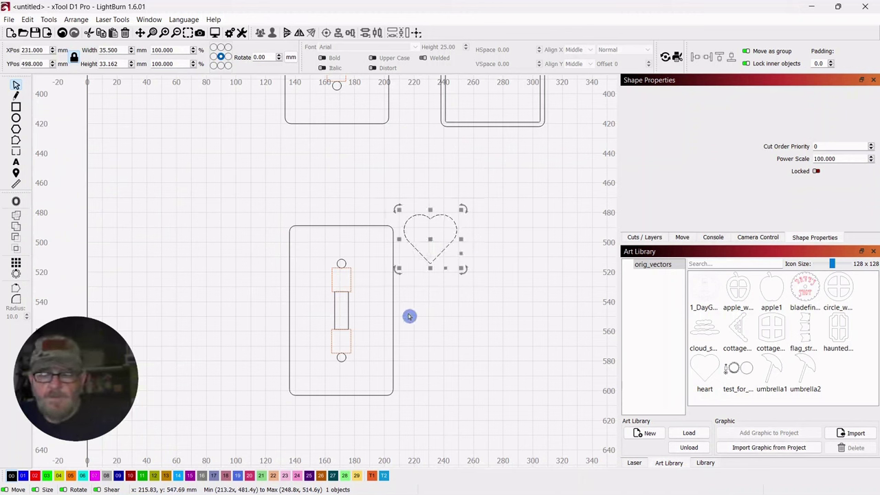
{"action": "key", "text": "ctrl+d"}
{"action": "left_click_drag", "start_coordinate": [420, 236], "coordinate": [518, 244]}
Tilt the original heart clockwise onto the plate's top-right corner and select both shapes.
{"action": "left_click", "coordinate": [429, 265]}
{"action": "scroll", "coordinate": [481, 332], "scroll_direction": "up", "scroll_amount": 2}
{"action": "left_click_drag", "start_coordinate": [482, 332], "coordinate": [536, 314]}
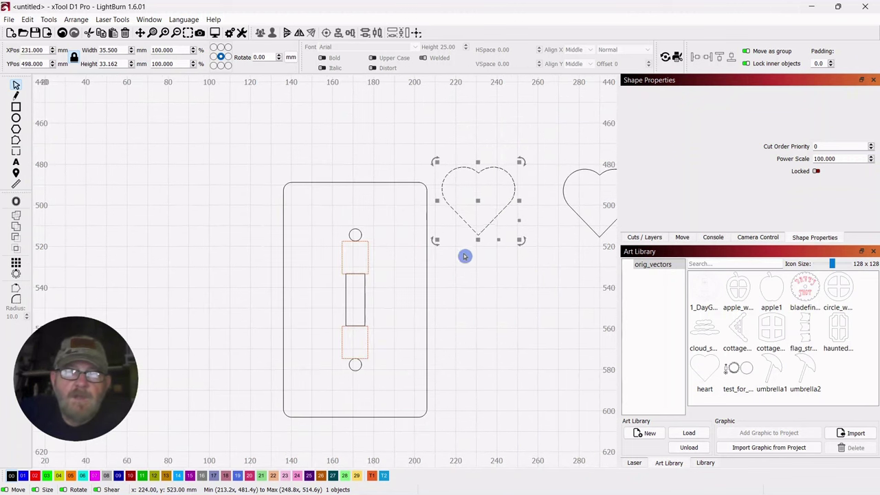
{"action": "left_click_drag", "start_coordinate": [521, 161], "coordinate": [529, 187]}
{"action": "left_click", "coordinate": [485, 193]}
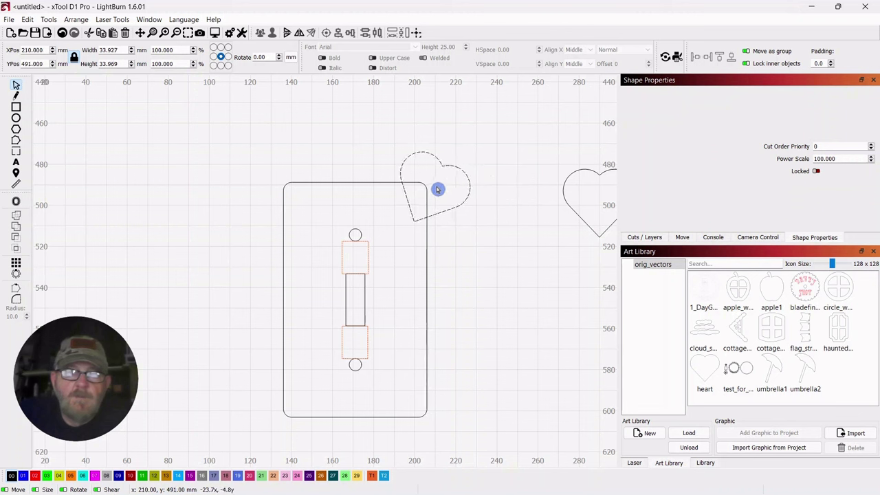
{"action": "left_click", "coordinate": [520, 131]}
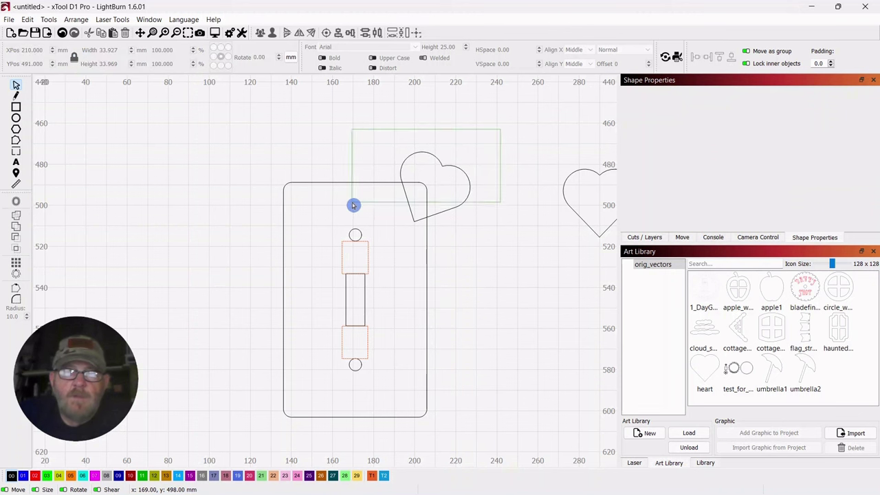
{"action": "left_click_drag", "start_coordinate": [352, 205], "coordinate": [353, 205]}
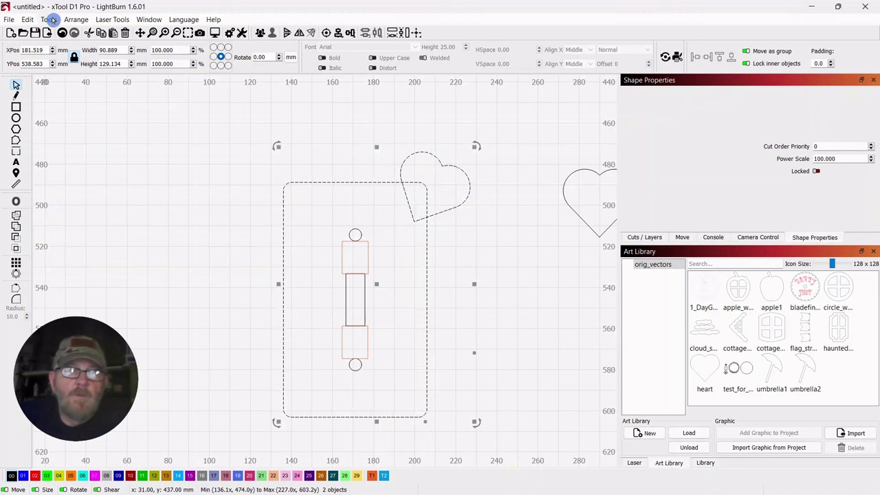
Merge the heart and plate with the Boolean Assistant's Union A or B.
{"action": "left_click", "coordinate": [49, 20]}
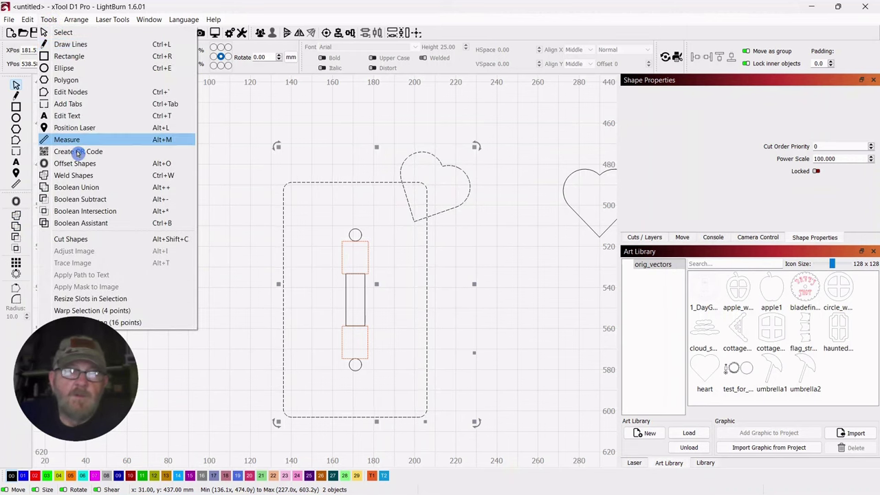
{"action": "left_click", "coordinate": [72, 226]}
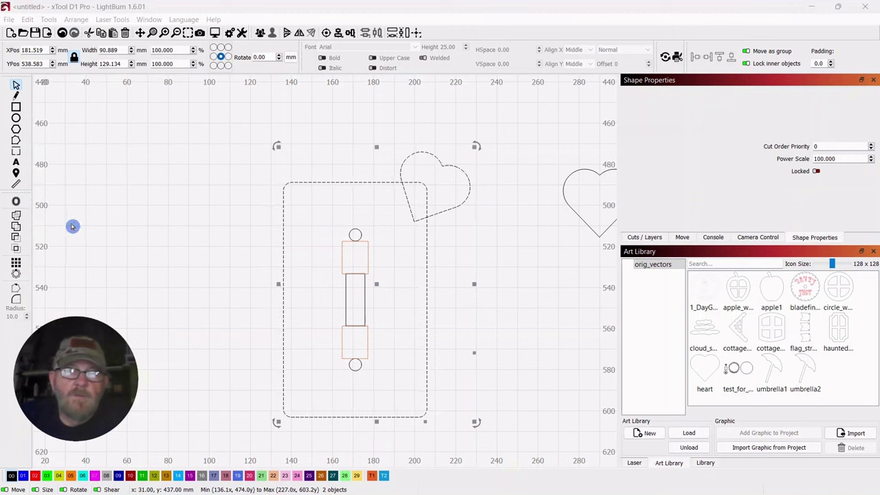
{"action": "left_click_drag", "start_coordinate": [540, 153], "coordinate": [565, 176]}
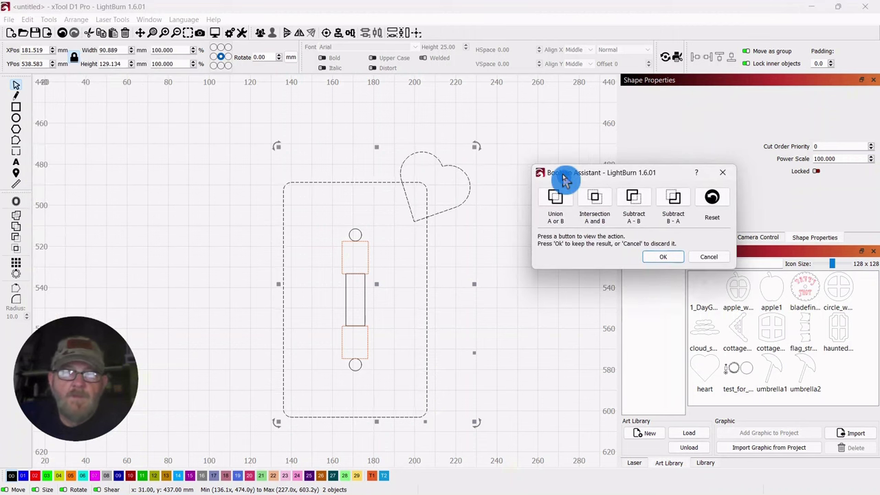
{"action": "left_click", "coordinate": [555, 198]}
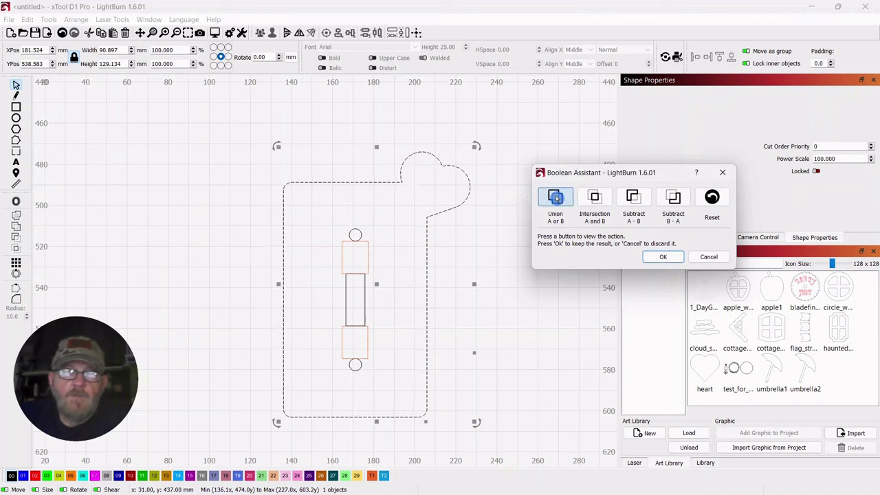
{"action": "left_click", "coordinate": [594, 198]}
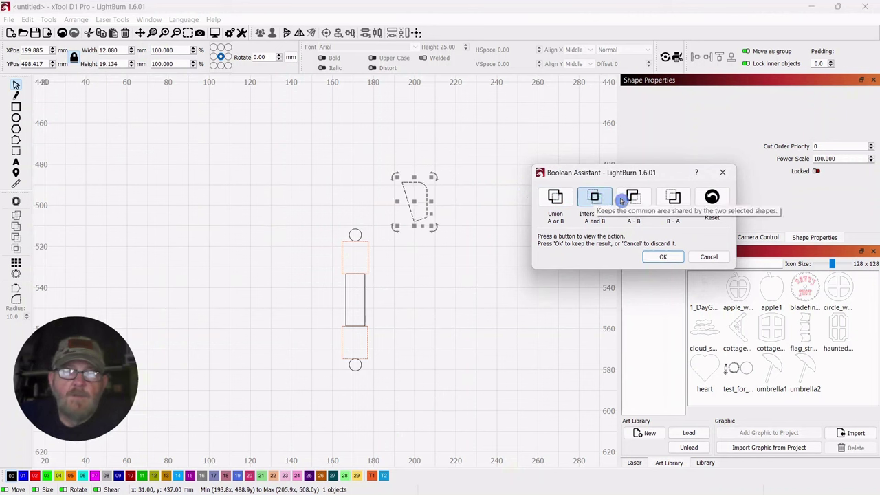
{"action": "left_click", "coordinate": [631, 198]}
{"action": "left_click", "coordinate": [674, 198]}
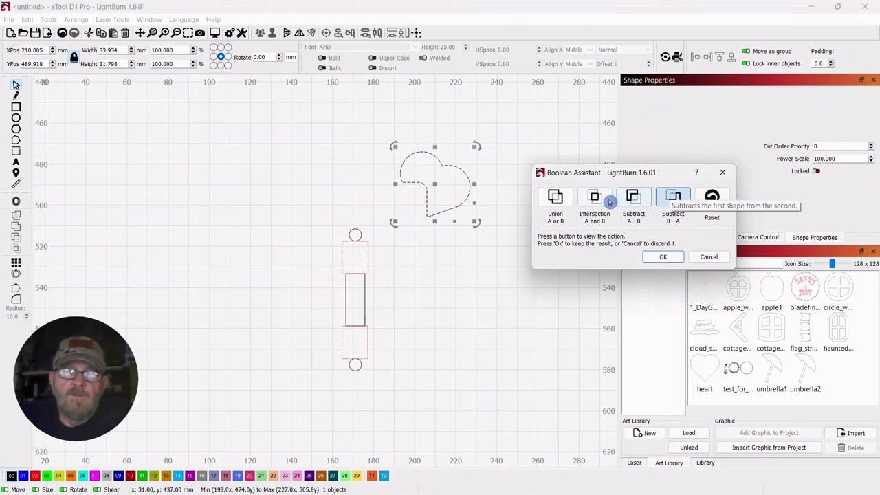
{"action": "left_click", "coordinate": [555, 198]}
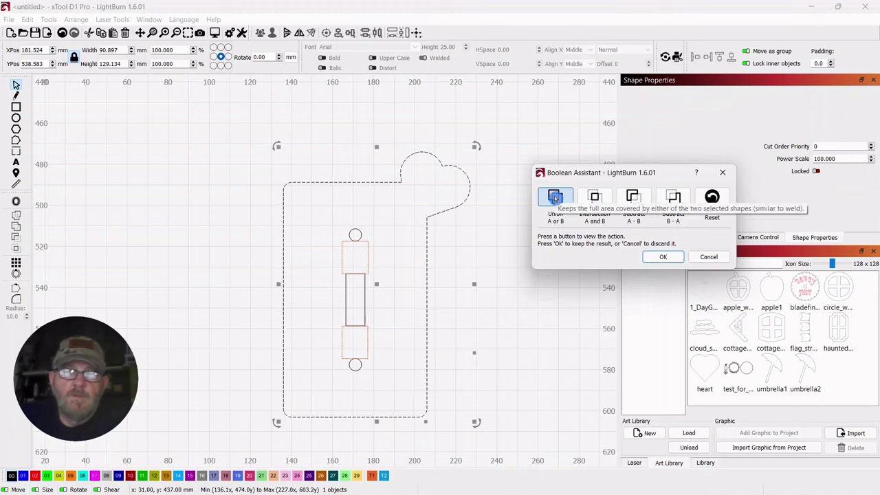
{"action": "left_click", "coordinate": [664, 258]}
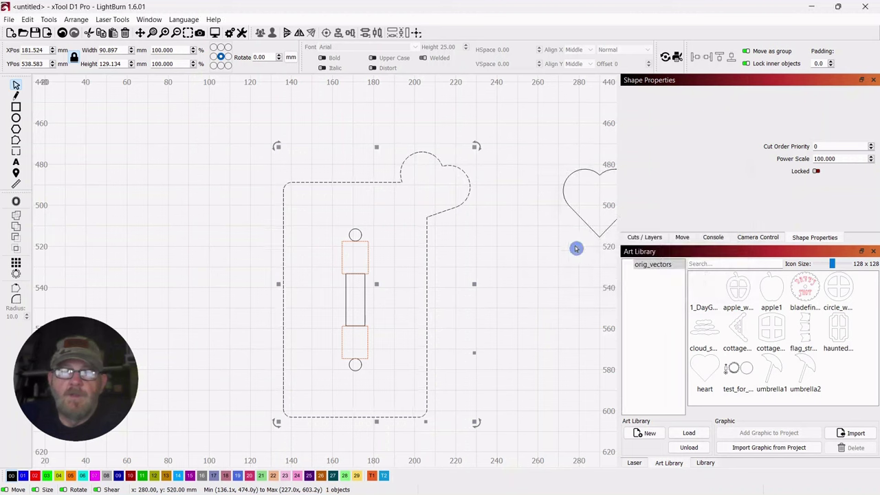
{"action": "scroll", "coordinate": [534, 297], "scroll_direction": "down", "scroll_amount": 2}
{"action": "left_click_drag", "start_coordinate": [534, 298], "coordinate": [413, 303]}
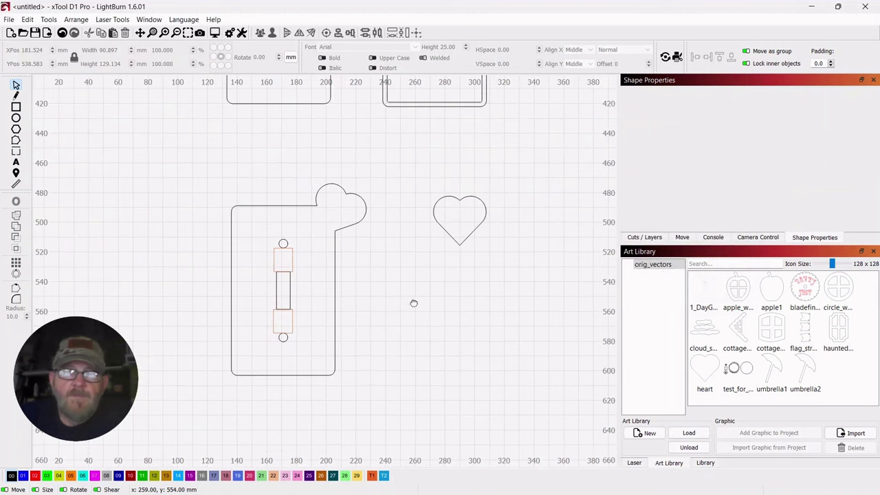
Deselect the spare heart and centre the view on the heart-tab plate.
{"action": "left_click_drag", "start_coordinate": [473, 189], "coordinate": [468, 315]}
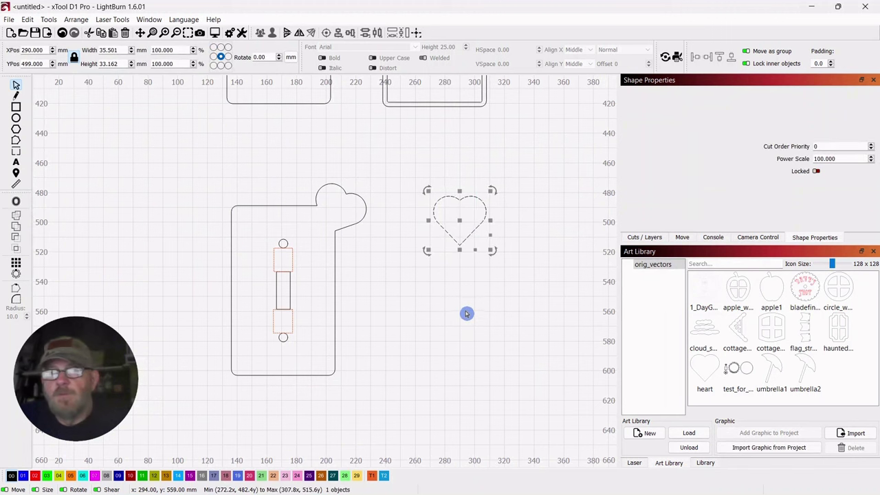
{"action": "left_click", "coordinate": [462, 335]}
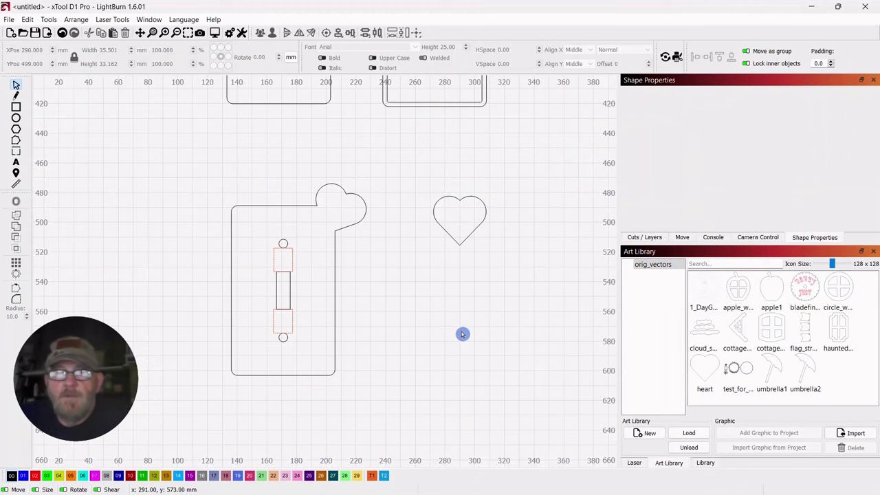
{"action": "scroll", "coordinate": [450, 332], "scroll_direction": "up", "scroll_amount": 3}
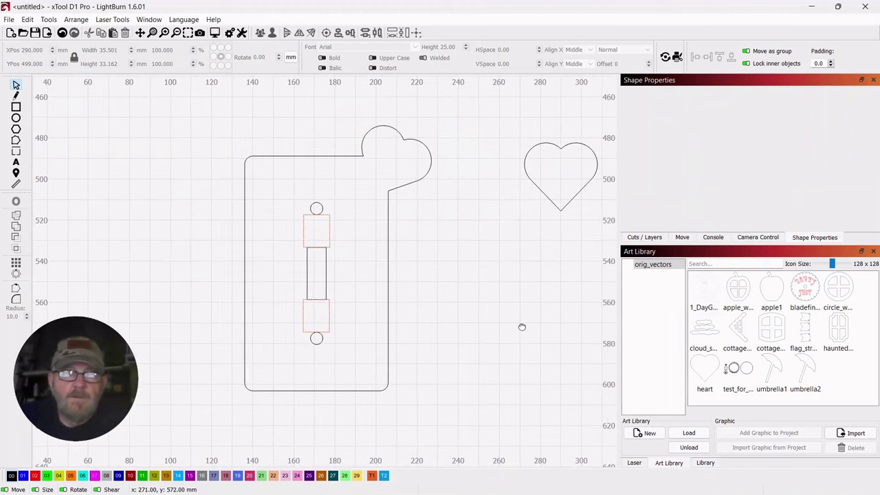
{"action": "left_click_drag", "start_coordinate": [477, 334], "coordinate": [520, 310]}
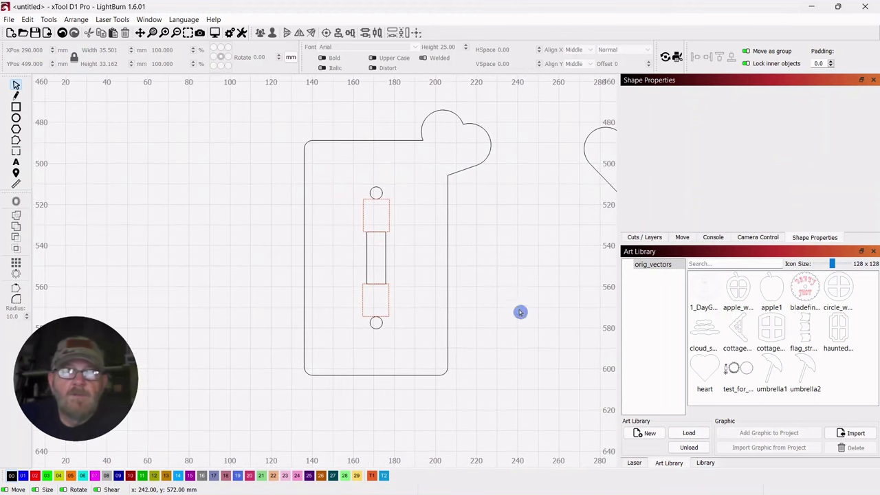
Add the text JANE'S near the top of the plate.
{"action": "left_click", "coordinate": [16, 165]}
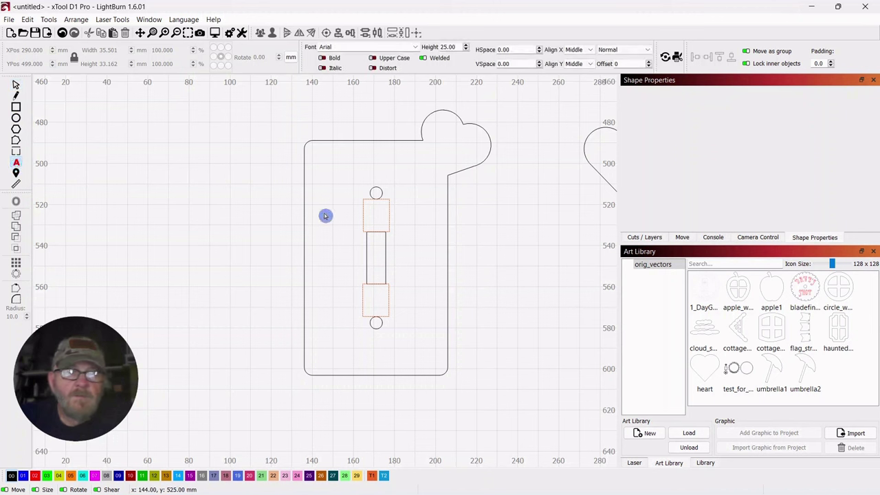
{"action": "left_click", "coordinate": [330, 168]}
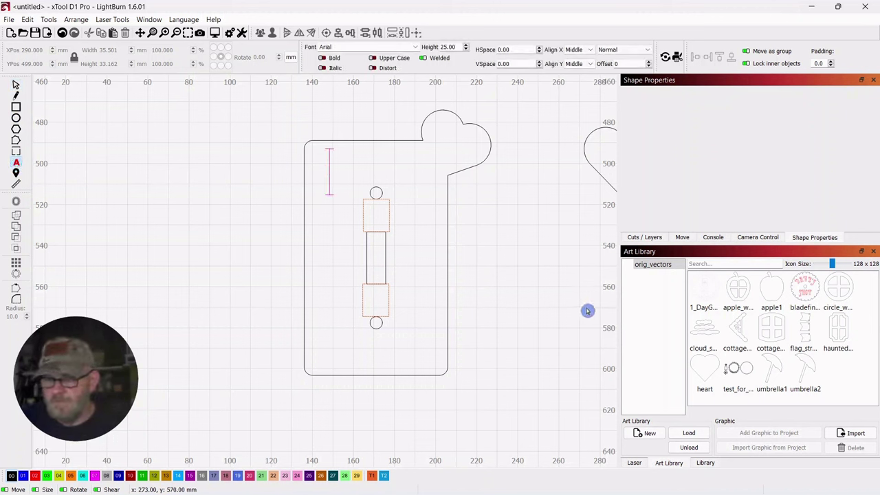
{"action": "type", "text": "JANES"}
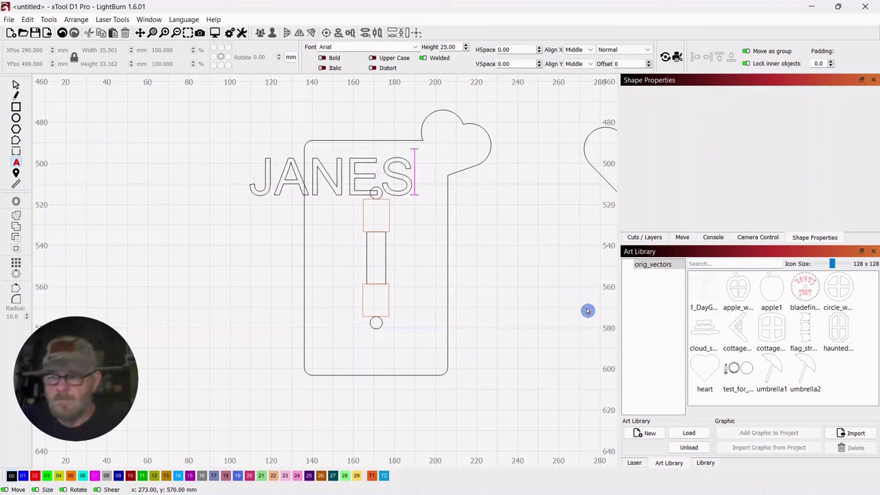
{"action": "key", "text": "BackSpace"}
{"action": "type", "text": "'S"}
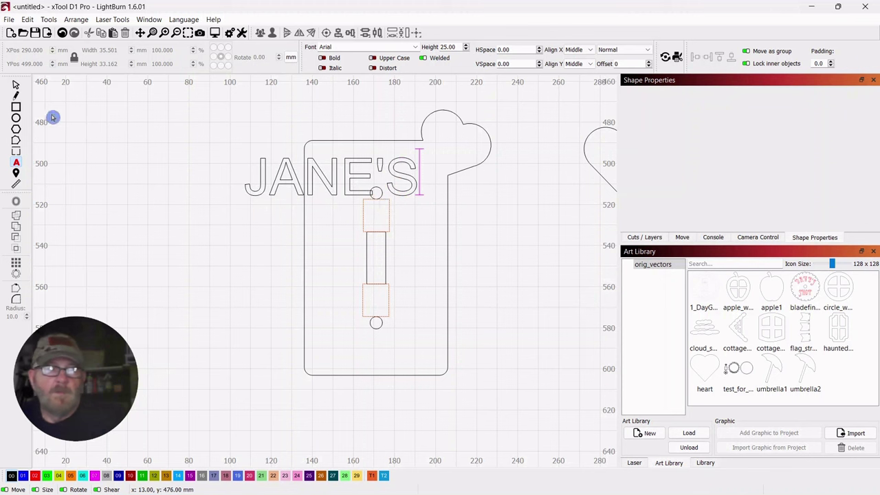
{"action": "left_click", "coordinate": [16, 87]}
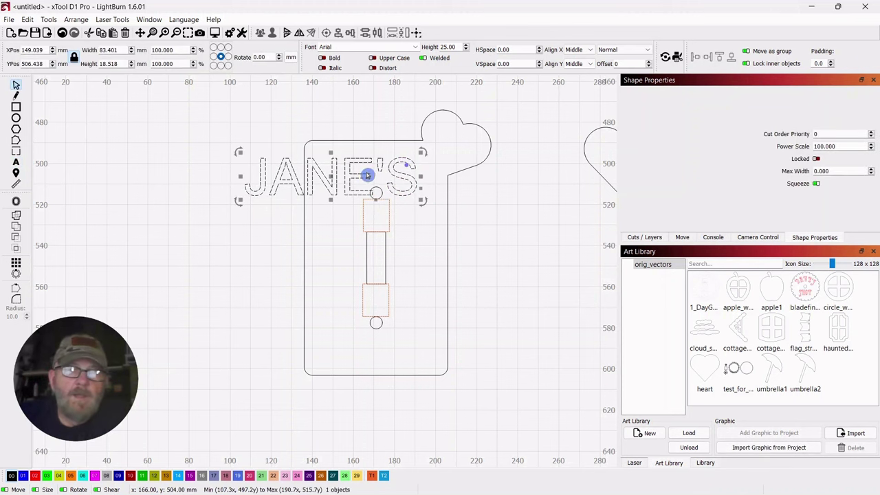
Set JANE'S in Academy Engraved LET, scale it to about 15 mm, and place it atop the plate.
{"action": "left_click", "coordinate": [414, 47]}
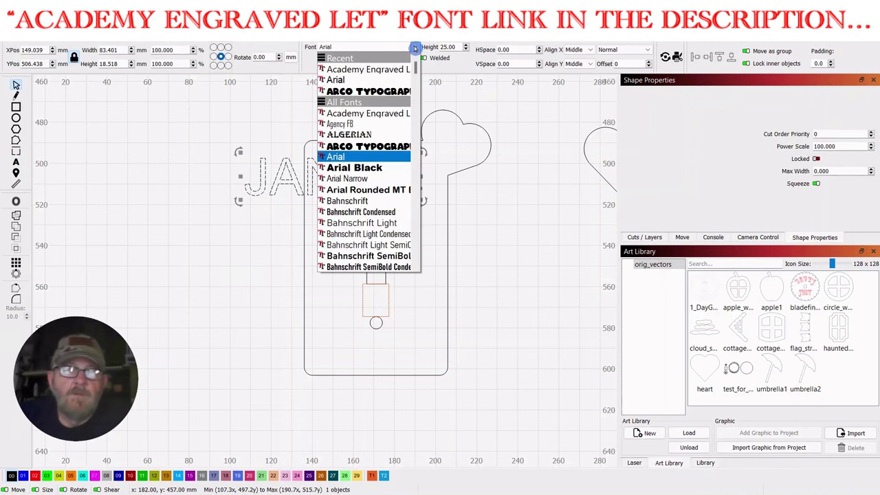
{"action": "left_click", "coordinate": [392, 74]}
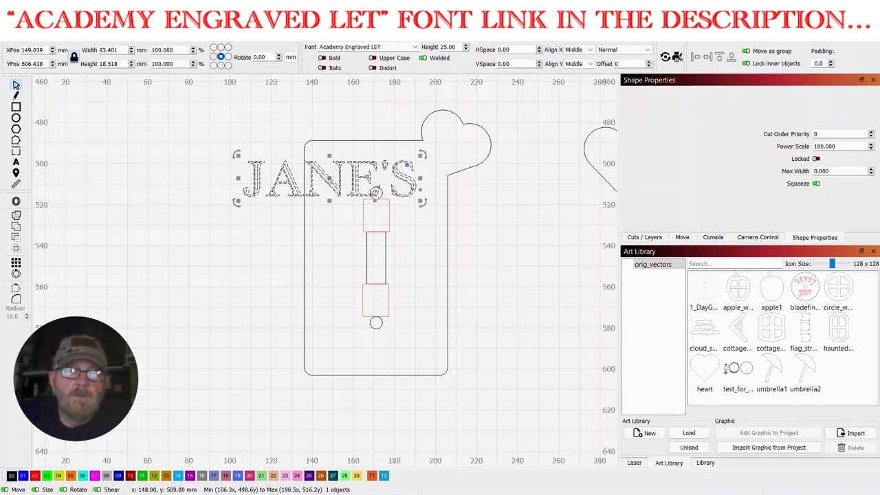
{"action": "left_click_drag", "start_coordinate": [419, 203], "coordinate": [354, 187]}
{"action": "left_click_drag", "start_coordinate": [298, 175], "coordinate": [348, 173]}
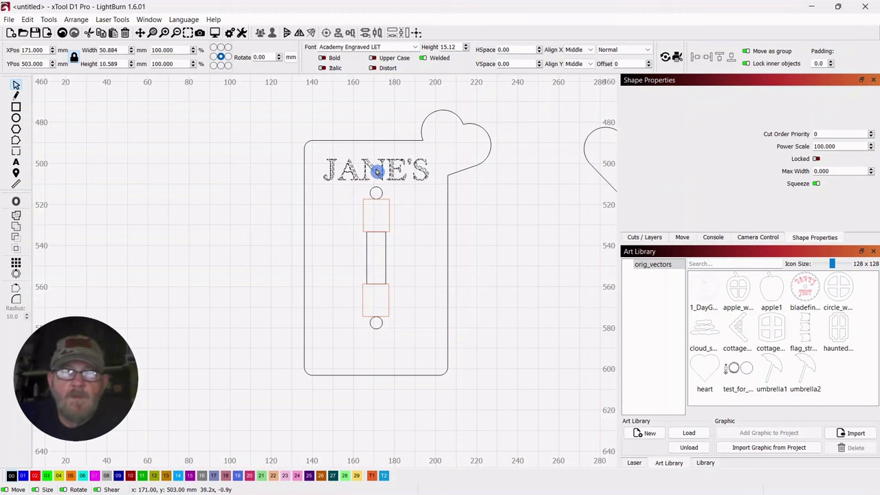
{"action": "left_click_drag", "start_coordinate": [376, 172], "coordinate": [377, 171]}
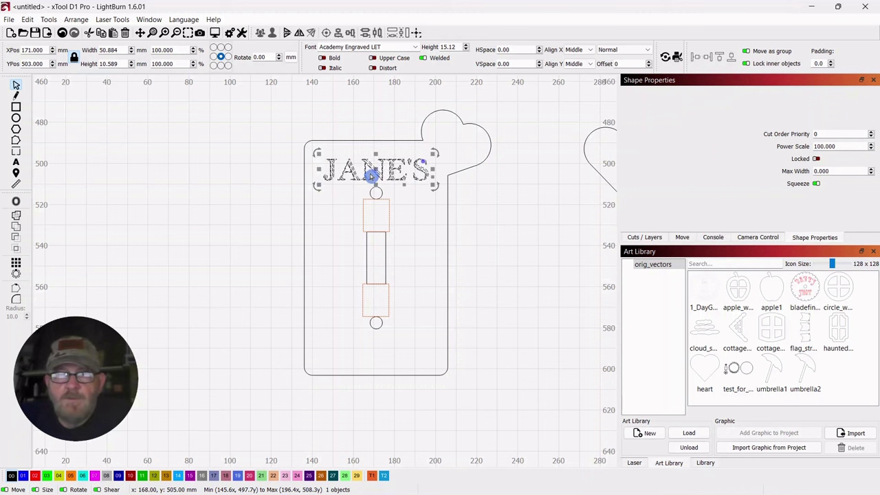
{"action": "mouse_move", "coordinate": [372, 169]}
{"action": "left_mouse_down"}
{"action": "mouse_move", "coordinate": [359, 177]}
{"action": "mouse_move", "coordinate": [376, 172]}
{"action": "left_mouse_up"}
Move the double-outline rectangle plate on top of the heart-tab plate.
{"action": "scroll", "coordinate": [457, 256], "scroll_direction": "down", "scroll_amount": 3}
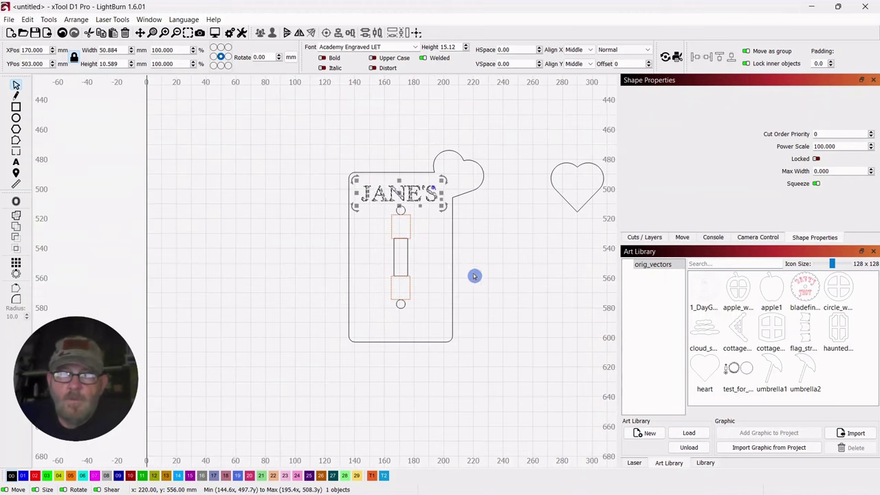
{"action": "left_click_drag", "start_coordinate": [499, 270], "coordinate": [438, 323]}
{"action": "scroll", "coordinate": [438, 322], "scroll_direction": "down", "scroll_amount": 2}
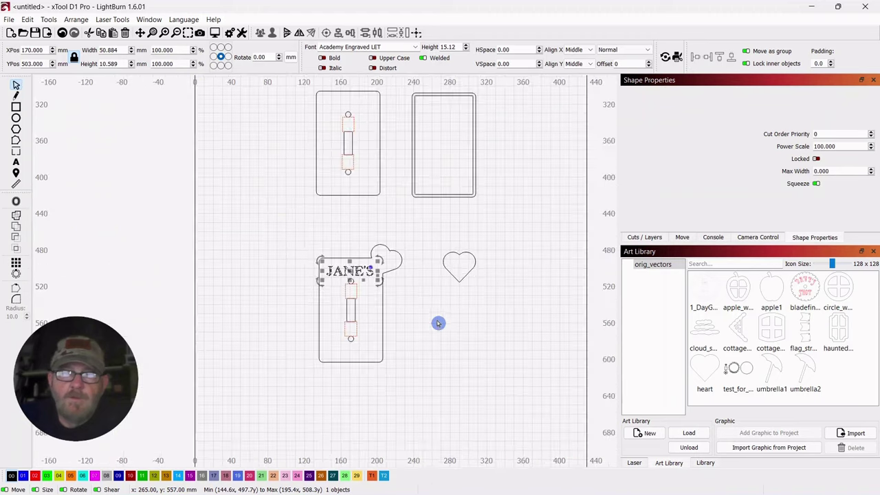
{"action": "left_click", "coordinate": [473, 121]}
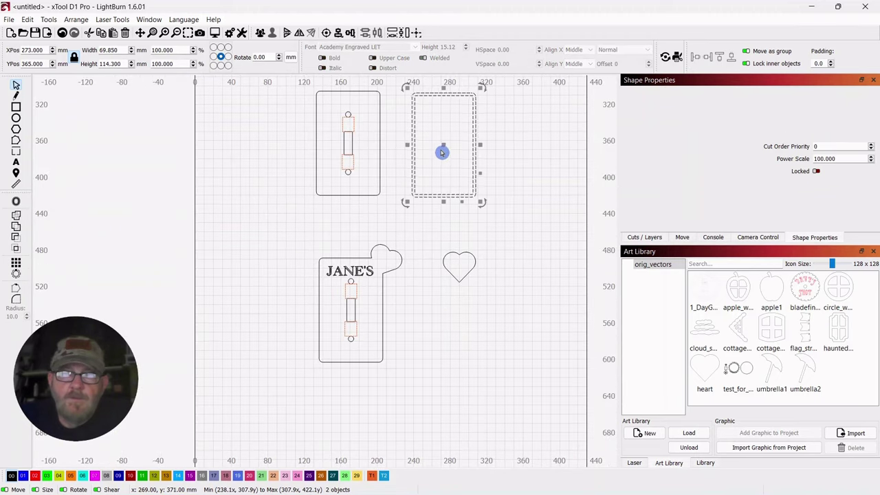
{"action": "left_click_drag", "start_coordinate": [441, 146], "coordinate": [351, 309]}
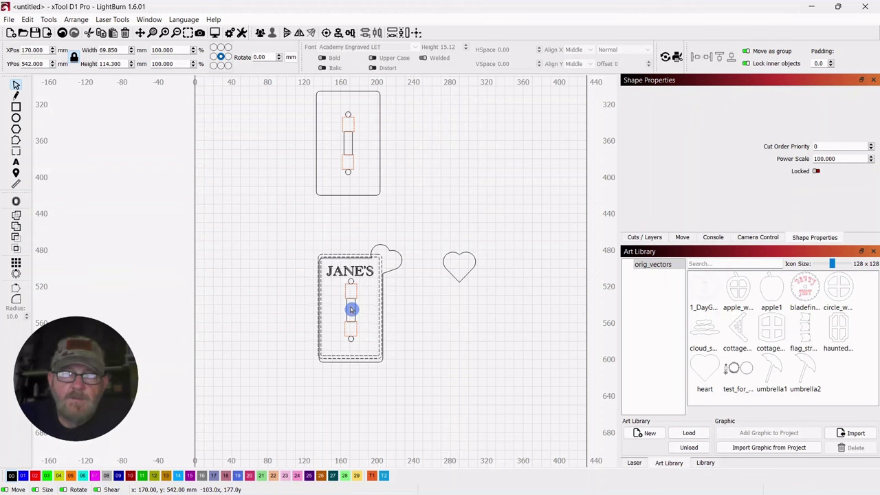
{"action": "scroll", "coordinate": [403, 301], "scroll_direction": "up", "scroll_amount": 3}
{"action": "left_click_drag", "start_coordinate": [469, 350], "coordinate": [511, 286]}
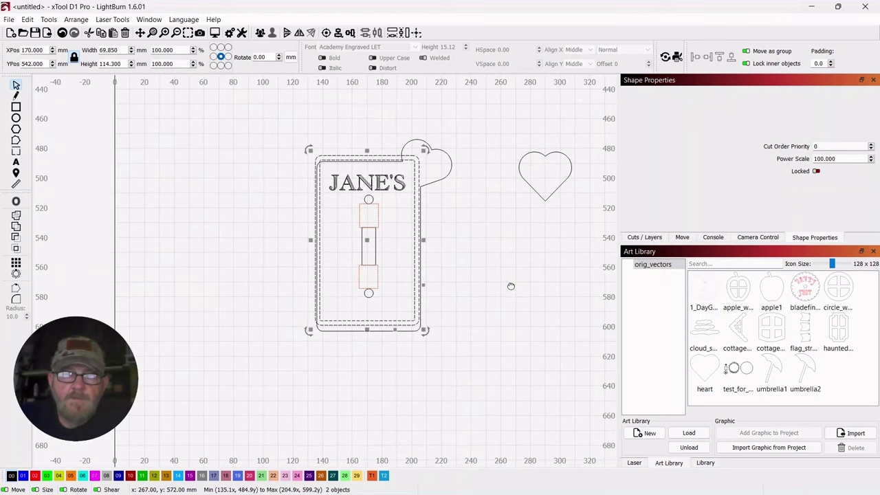
{"action": "left_click_drag", "start_coordinate": [370, 245], "coordinate": [366, 245]}
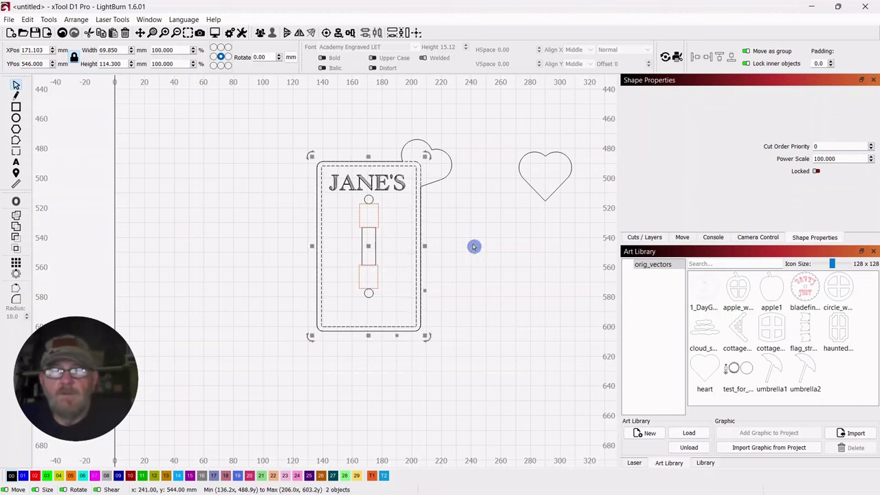
{"action": "left_click", "coordinate": [473, 246]}
Centre JANE'S horizontally on the plate with Align V-Center.
{"action": "left_click", "coordinate": [367, 181]}
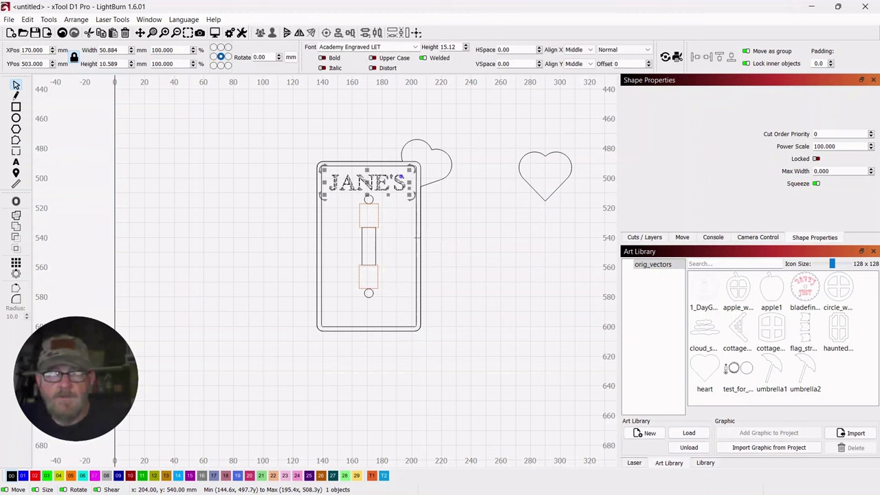
{"action": "left_click", "coordinate": [416, 238], "text": "shift"}
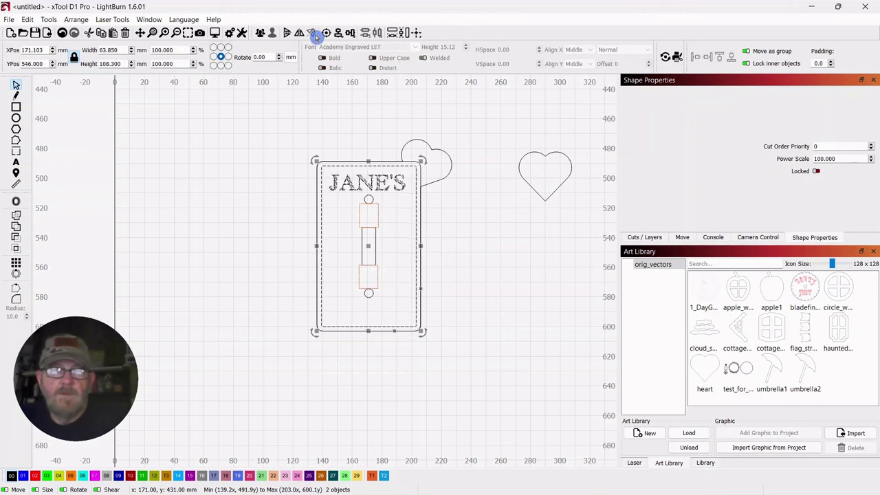
{"action": "left_click", "coordinate": [340, 33]}
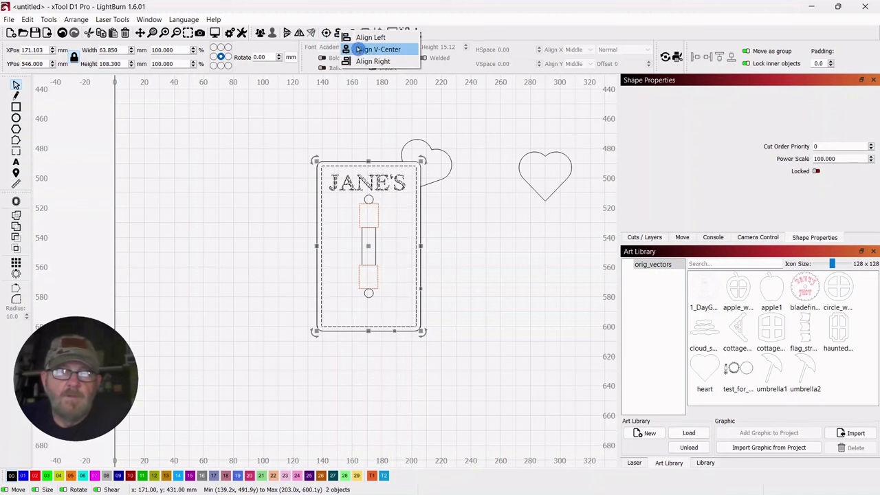
{"action": "left_click", "coordinate": [378, 49]}
{"action": "left_click", "coordinate": [509, 261]}
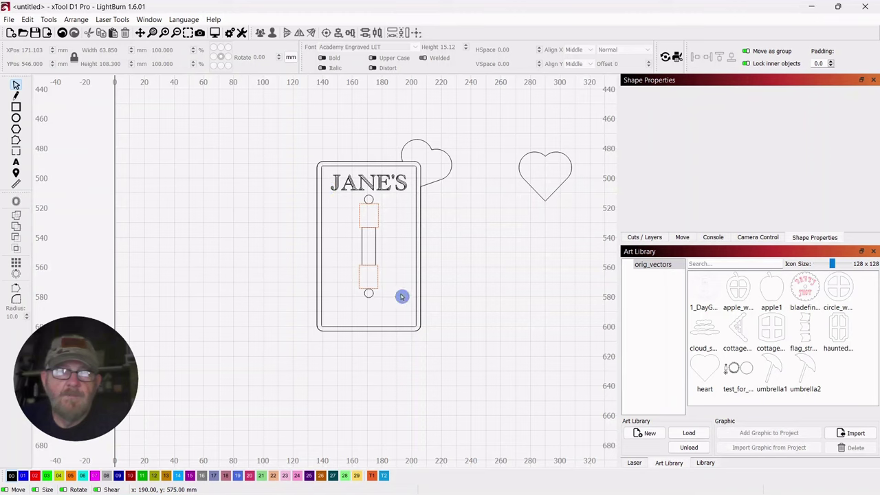
{"action": "scroll", "coordinate": [403, 299], "scroll_direction": "up", "scroll_amount": 3}
Copy JANE'S down near the plate's bottom edge and centre the copy horizontally on the plate.
{"action": "left_click_drag", "start_coordinate": [517, 196], "coordinate": [557, 285]}
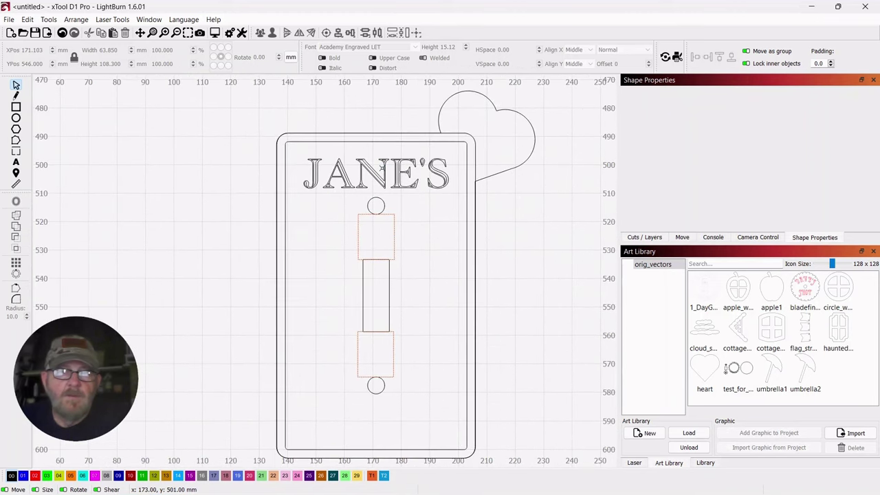
{"action": "left_click", "coordinate": [384, 168]}
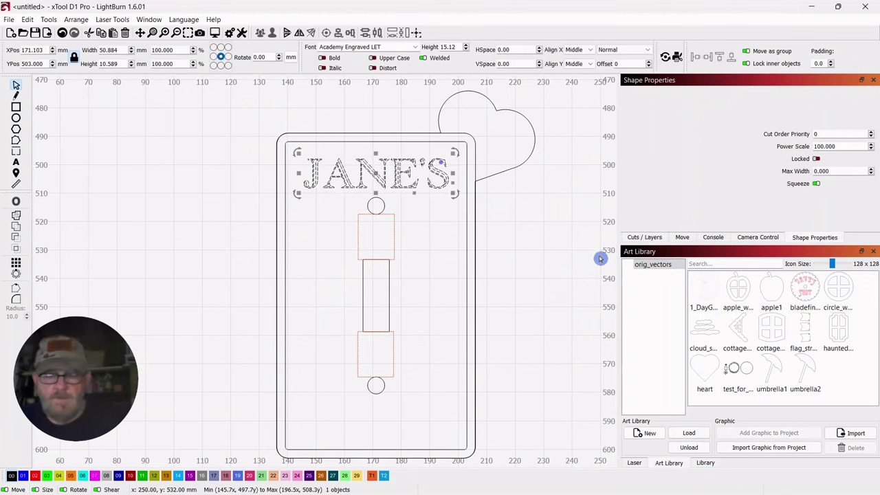
{"action": "left_click", "coordinate": [572, 253]}
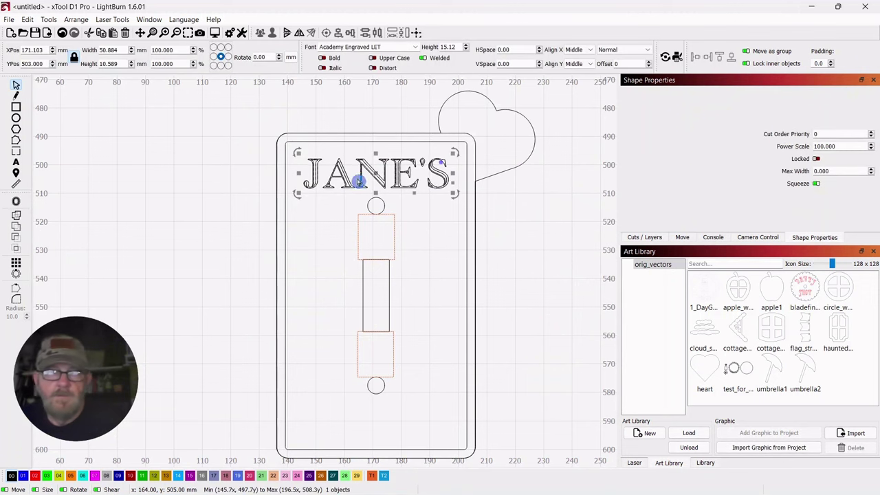
{"action": "left_click_drag", "start_coordinate": [377, 182], "coordinate": [378, 418]}
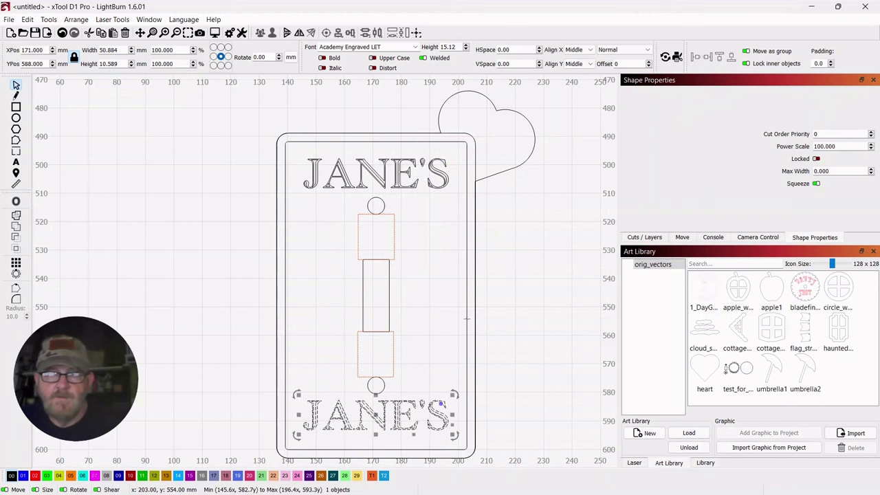
{"action": "left_click", "coordinate": [467, 318], "text": "shift"}
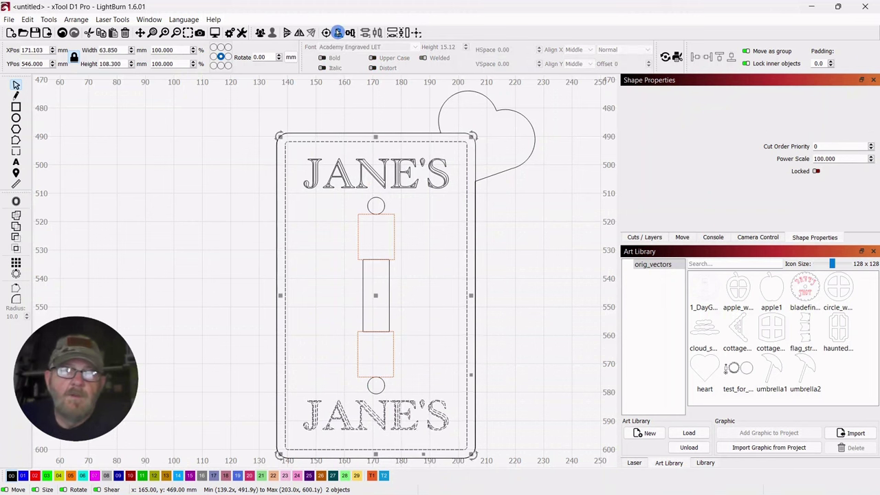
{"action": "left_click", "coordinate": [338, 32]}
{"action": "left_click", "coordinate": [365, 48]}
{"action": "left_click", "coordinate": [532, 314]}
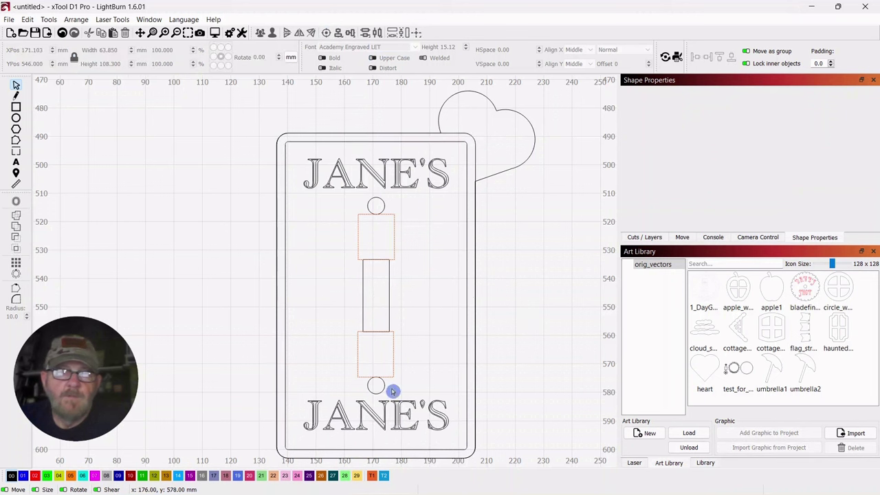
Open the bottom copy's text for editing so it reads ROOM.
{"action": "left_click", "coordinate": [392, 418]}
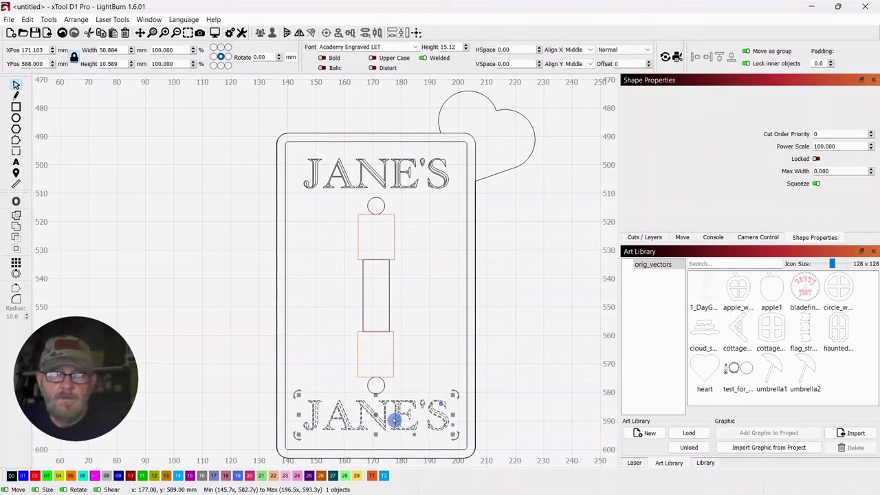
{"action": "key", "text": "Escape"}
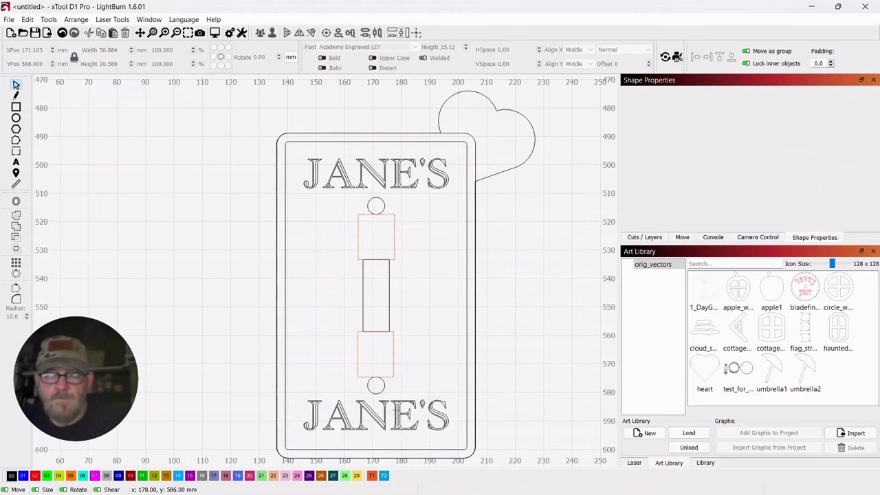
{"action": "left_click", "coordinate": [394, 414]}
{"action": "double_click", "coordinate": [396, 412]}
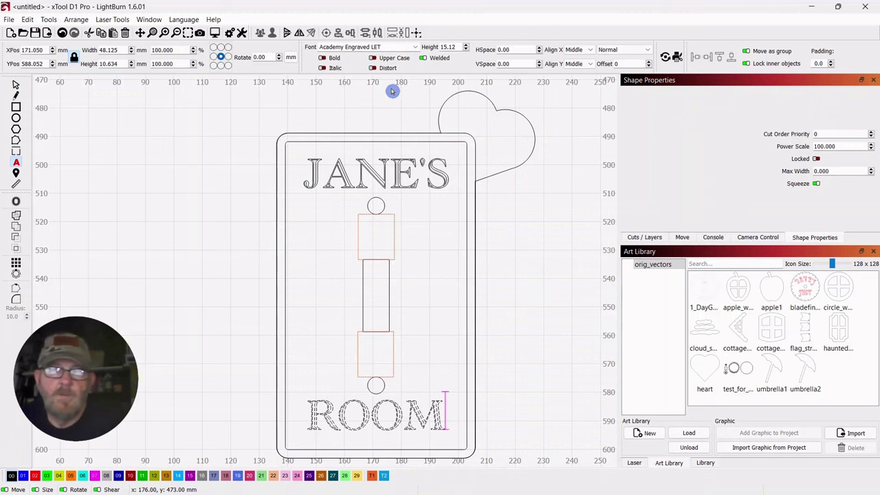
Finish the ROOM text, set the green C03 layer to 60 mm/s, and move it first in cut order.
{"action": "left_click", "coordinate": [16, 85]}
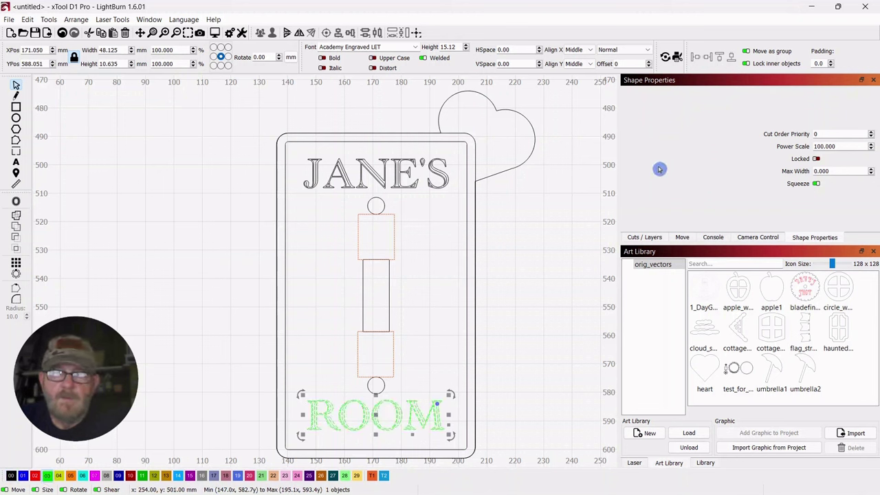
{"action": "left_click", "coordinate": [646, 237]}
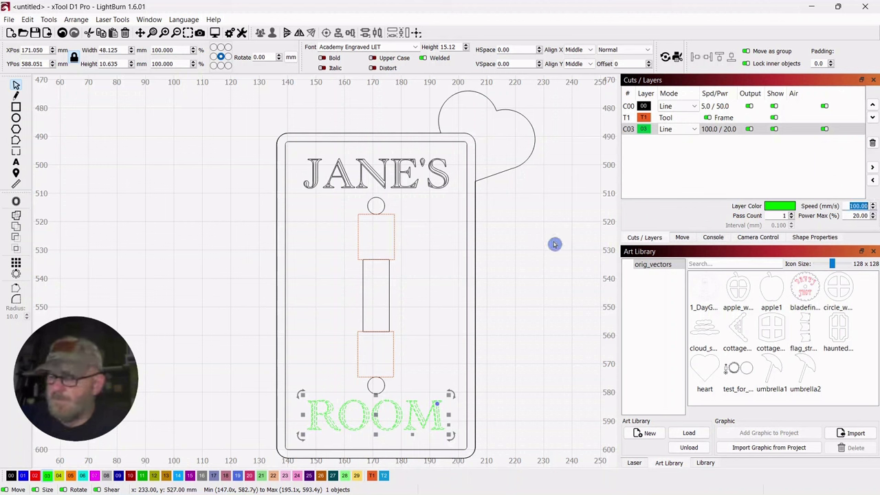
{"action": "type", "text": "60"}
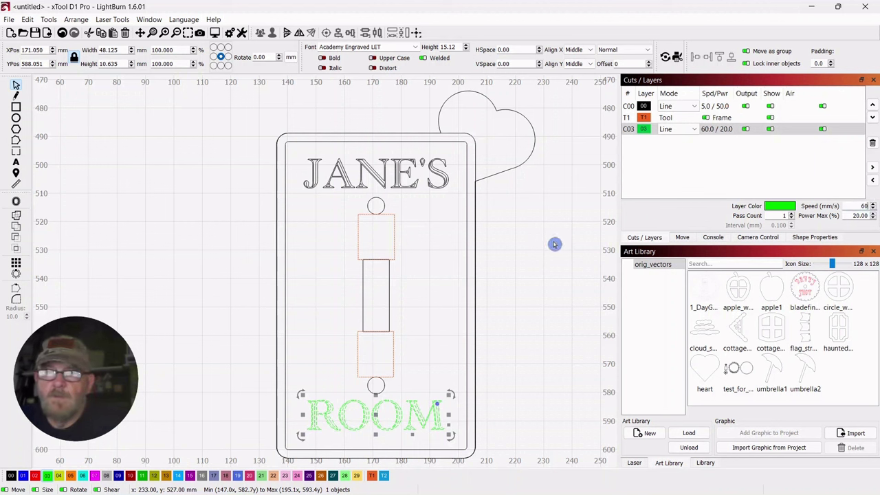
{"action": "left_click", "coordinate": [555, 240]}
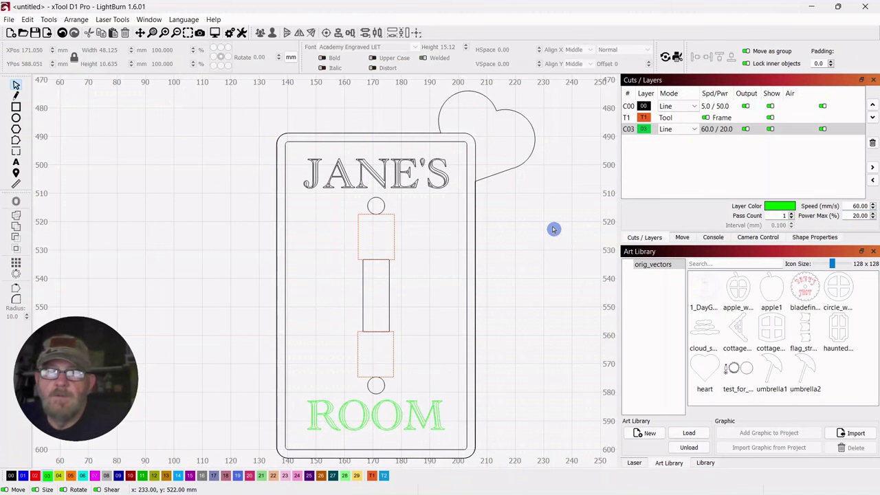
{"action": "left_click", "coordinate": [646, 129]}
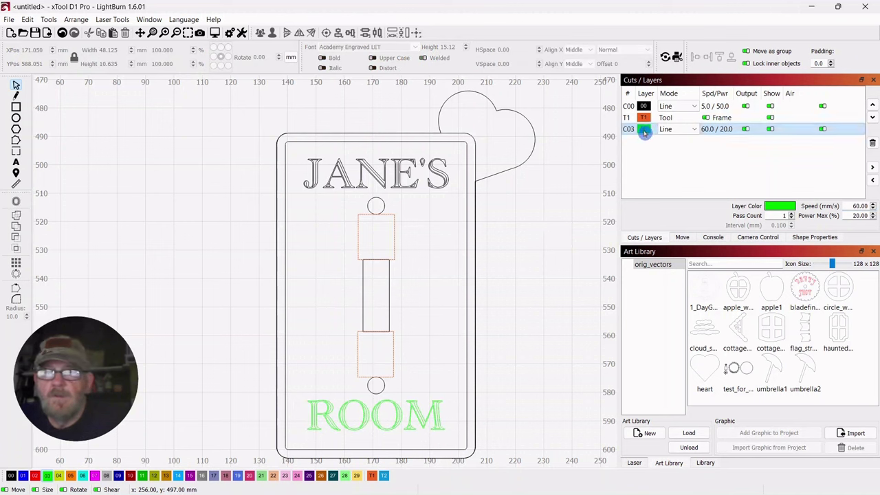
{"action": "left_click_drag", "start_coordinate": [645, 132], "coordinate": [643, 108]}
{"action": "left_click", "coordinate": [646, 130]}
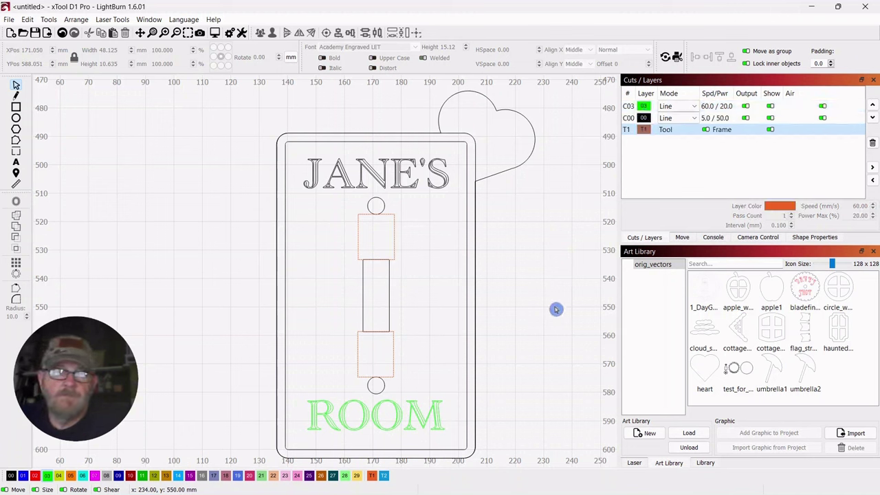
Assign JANE'S to the green C03 engraving layer.
{"action": "left_click", "coordinate": [367, 163]}
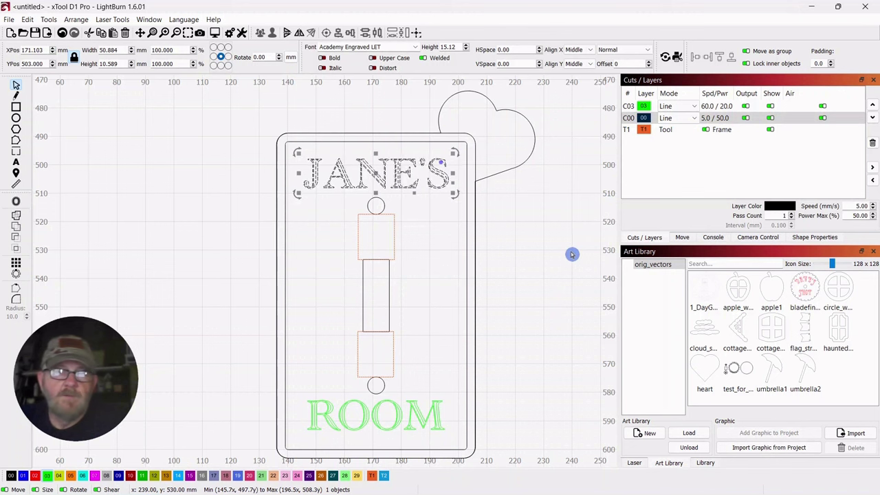
{"action": "left_click", "coordinate": [47, 476]}
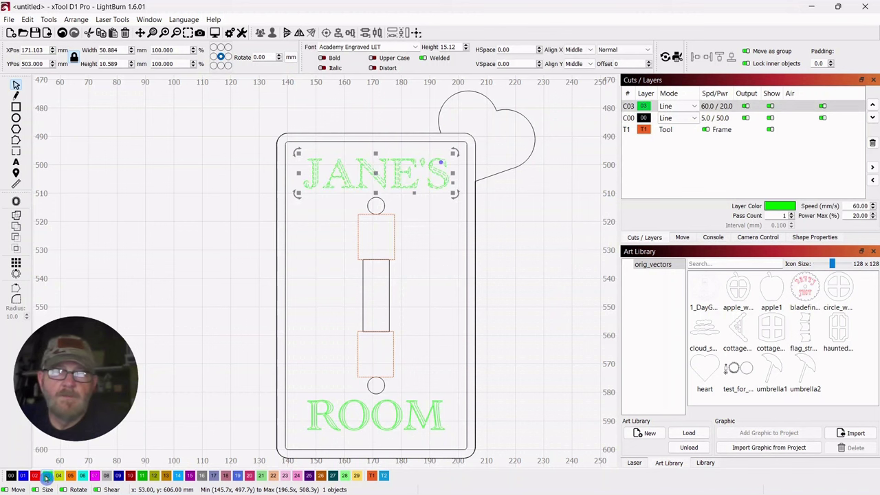
{"action": "left_click", "coordinate": [543, 268]}
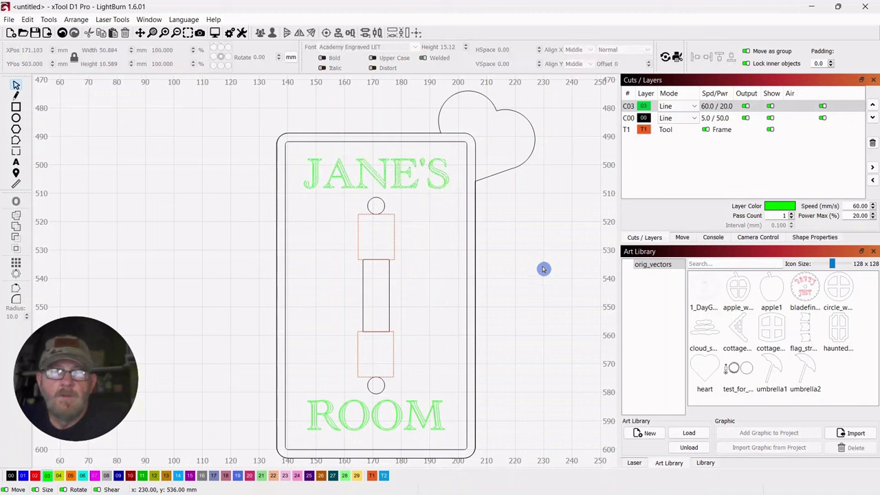
Warp JANE'S into a gentle arch across the top of the plate, about 54.4 mm wide.
{"action": "left_click", "coordinate": [394, 168]}
{"action": "scroll", "coordinate": [421, 211], "scroll_direction": "up", "scroll_amount": 3}
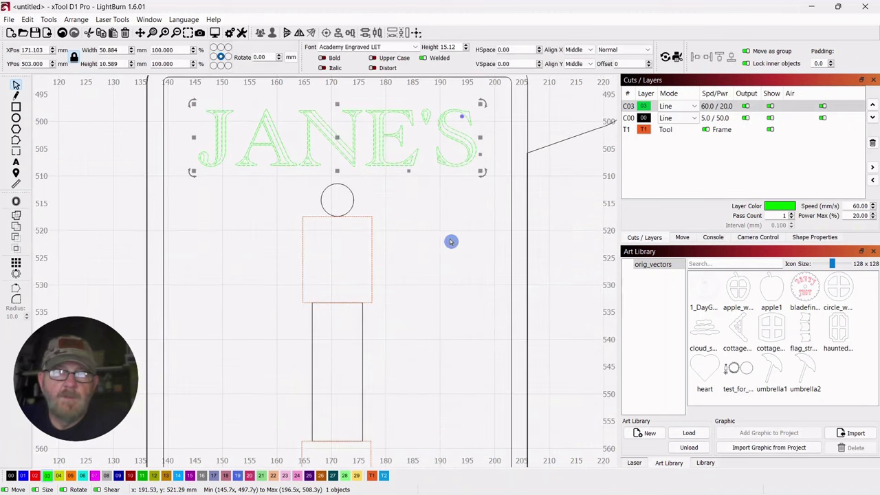
{"action": "scroll", "coordinate": [491, 309], "scroll_direction": "up", "scroll_amount": 1}
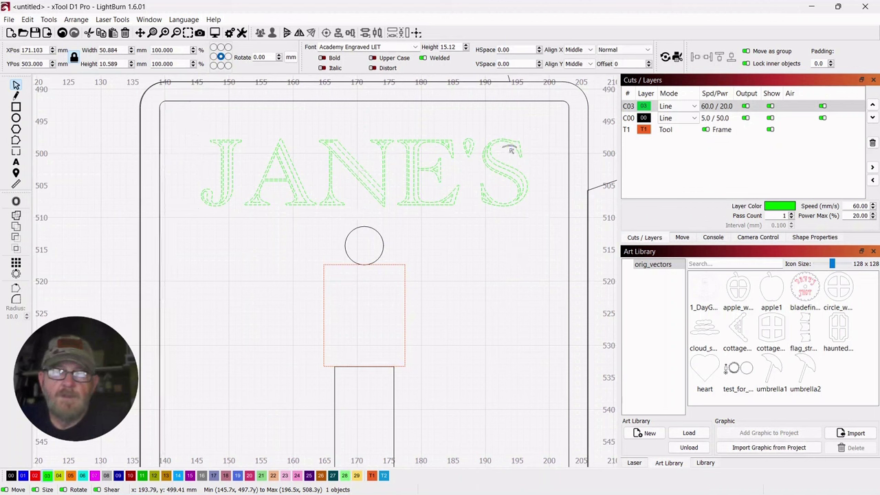
{"action": "left_click_drag", "start_coordinate": [511, 150], "coordinate": [510, 177]}
{"action": "left_click", "coordinate": [513, 295]}
{"action": "scroll", "coordinate": [499, 344], "scroll_direction": "down", "scroll_amount": 3}
{"action": "scroll", "coordinate": [489, 273], "scroll_direction": "down", "scroll_amount": 1}
{"action": "scroll", "coordinate": [458, 256], "scroll_direction": "up", "scroll_amount": 1}
{"action": "left_click", "coordinate": [461, 258]}
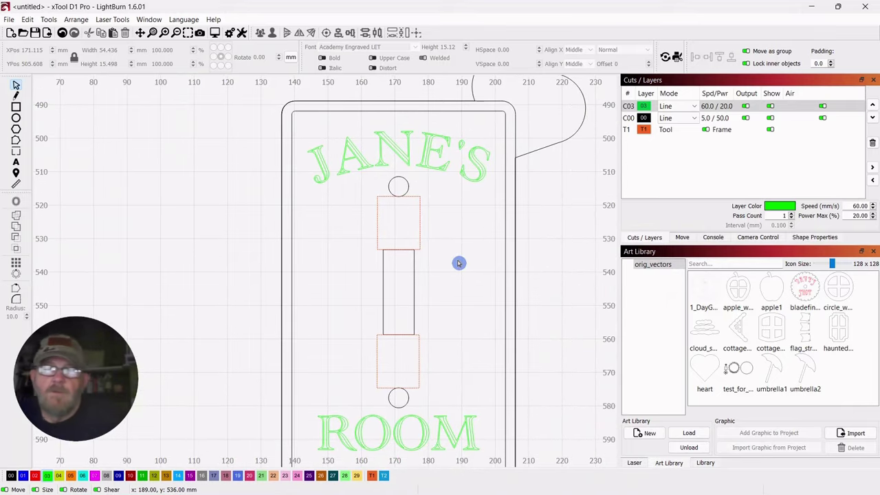
{"action": "scroll", "coordinate": [470, 245], "scroll_direction": "down", "scroll_amount": 1}
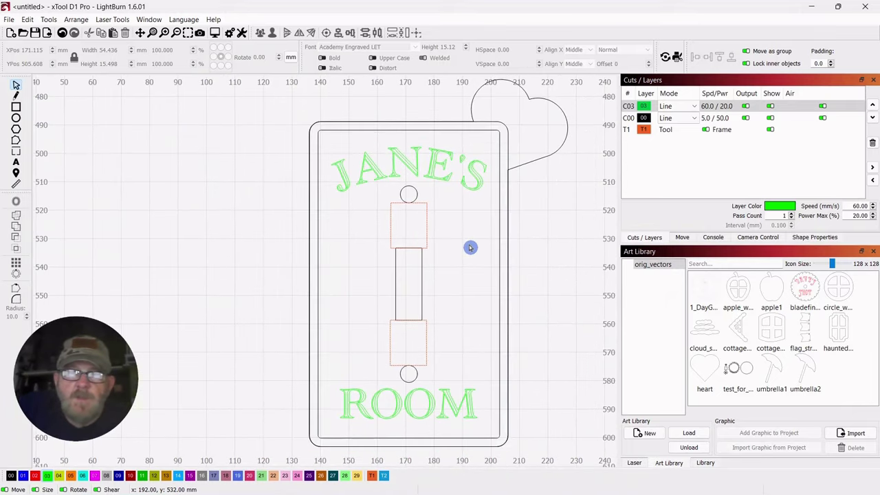
{"action": "scroll", "coordinate": [469, 247], "scroll_direction": "up", "scroll_amount": 1}
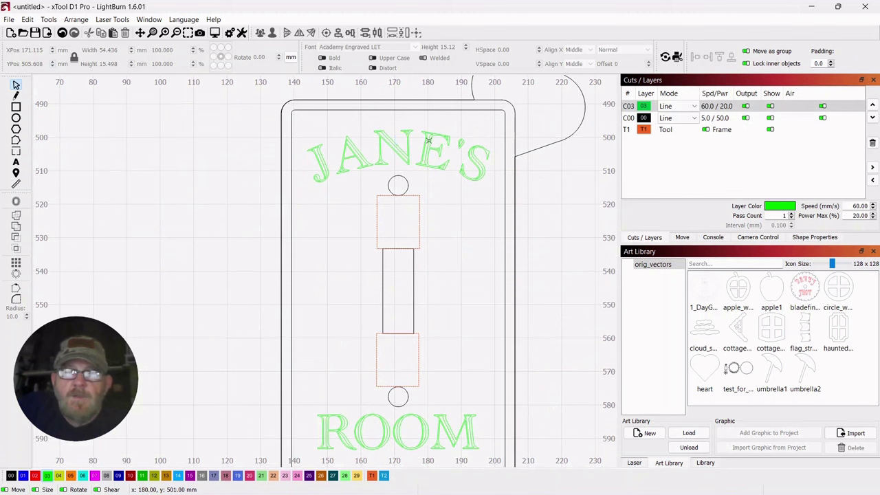
Undo the slight accidental tilt so the arched JANE'S stays level.
{"action": "left_click", "coordinate": [347, 179]}
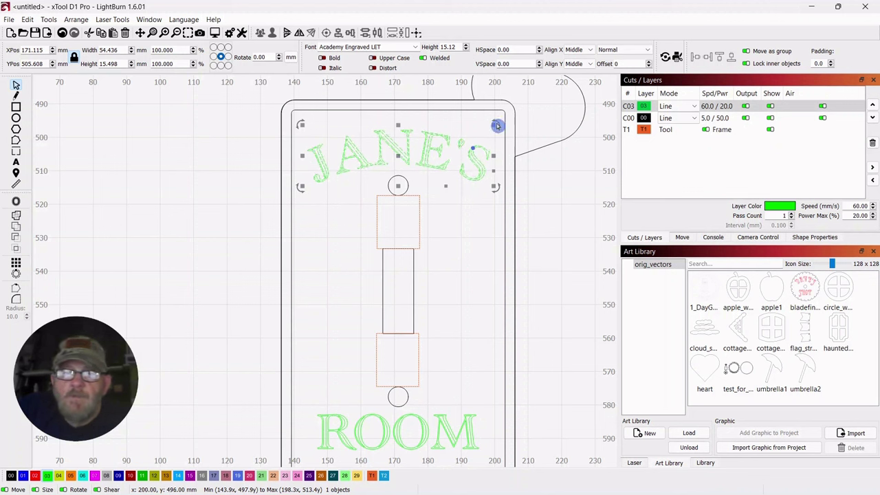
{"action": "left_click_drag", "start_coordinate": [498, 125], "coordinate": [493, 128]}
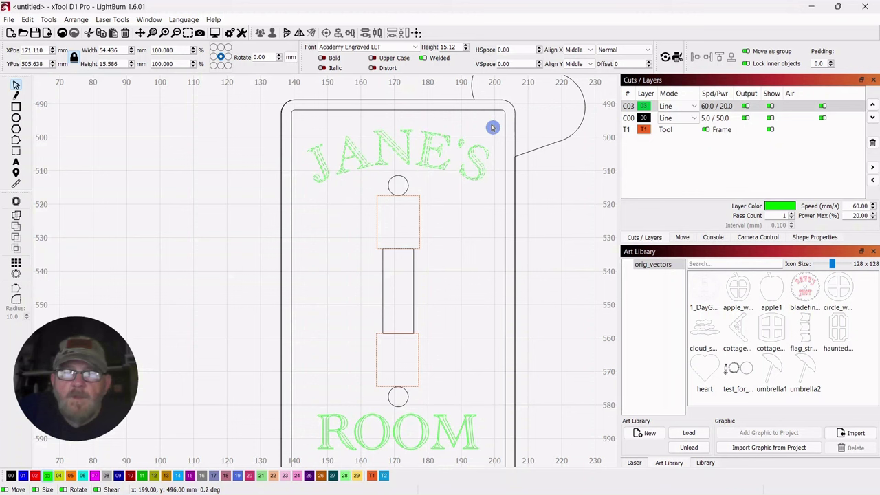
{"action": "left_click_drag", "start_coordinate": [493, 128], "coordinate": [492, 128]}
{"action": "left_click", "coordinate": [479, 241]}
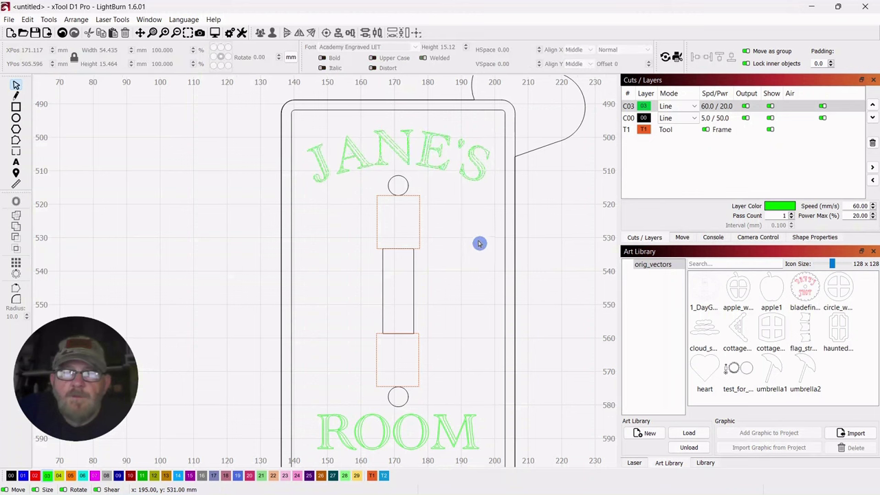
{"action": "scroll", "coordinate": [475, 243], "scroll_direction": "down", "scroll_amount": 1}
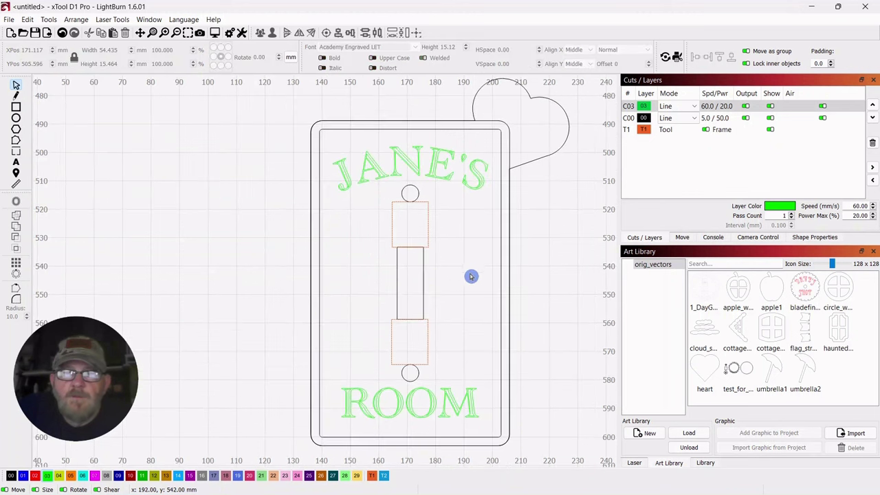
Bend ROOM into an upward arc about 47.3 mm wide near the plate's bottom, then view the whole plate.
{"action": "left_click", "coordinate": [410, 407]}
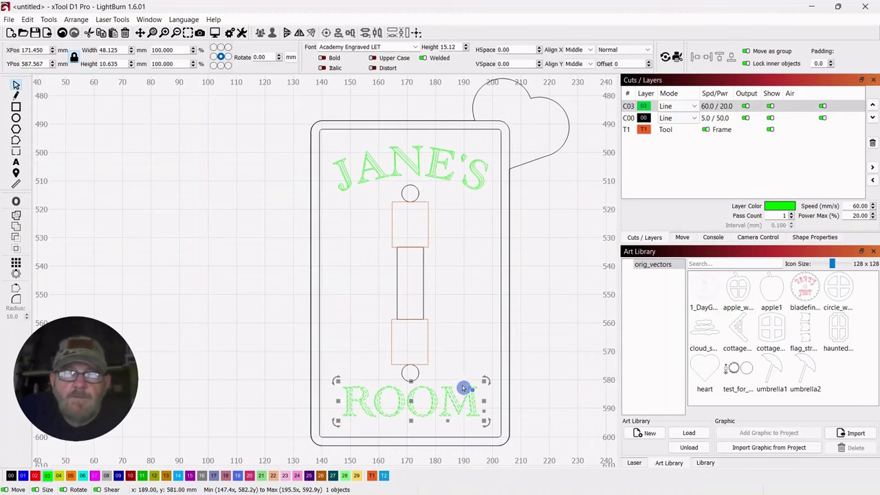
{"action": "scroll", "coordinate": [476, 386], "scroll_direction": "down", "scroll_amount": 5}
{"action": "left_click_drag", "start_coordinate": [475, 217], "coordinate": [475, 208]}
{"action": "left_click", "coordinate": [580, 234]}
{"action": "scroll", "coordinate": [576, 242], "scroll_direction": "down", "scroll_amount": 3}
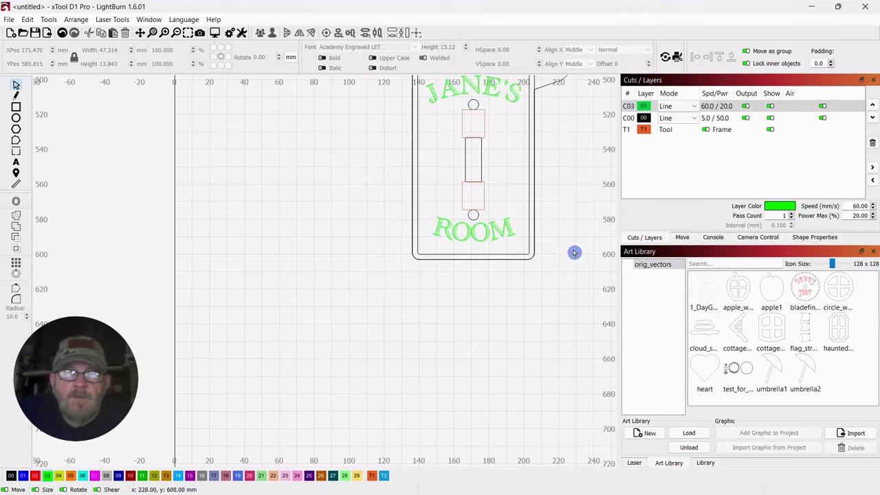
{"action": "left_click_drag", "start_coordinate": [571, 257], "coordinate": [521, 323]}
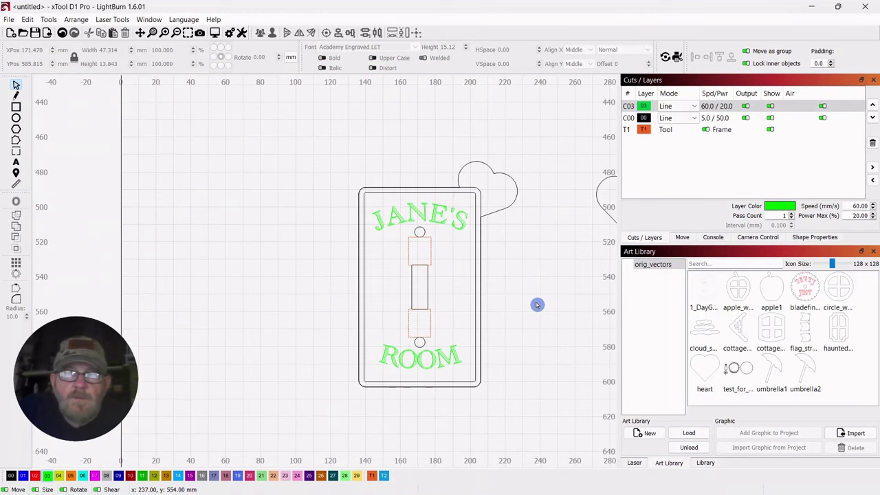
{"action": "left_click_drag", "start_coordinate": [542, 276], "coordinate": [529, 291]}
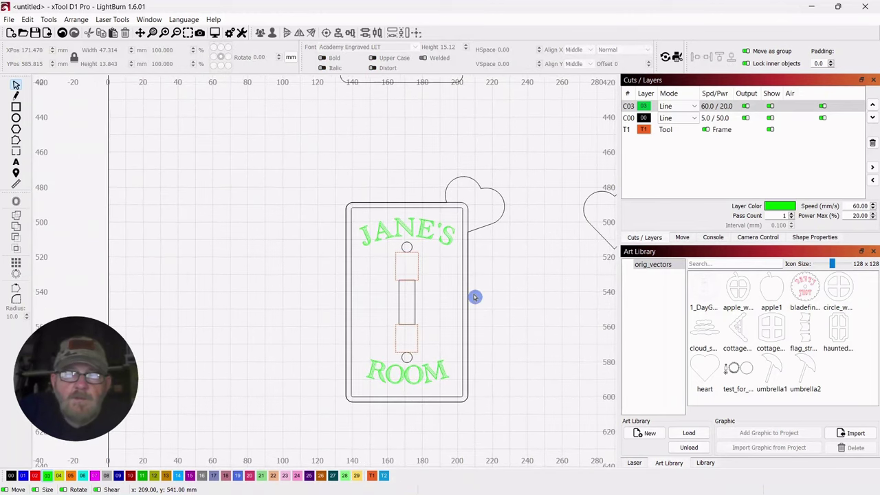
{"action": "left_click", "coordinate": [443, 301]}
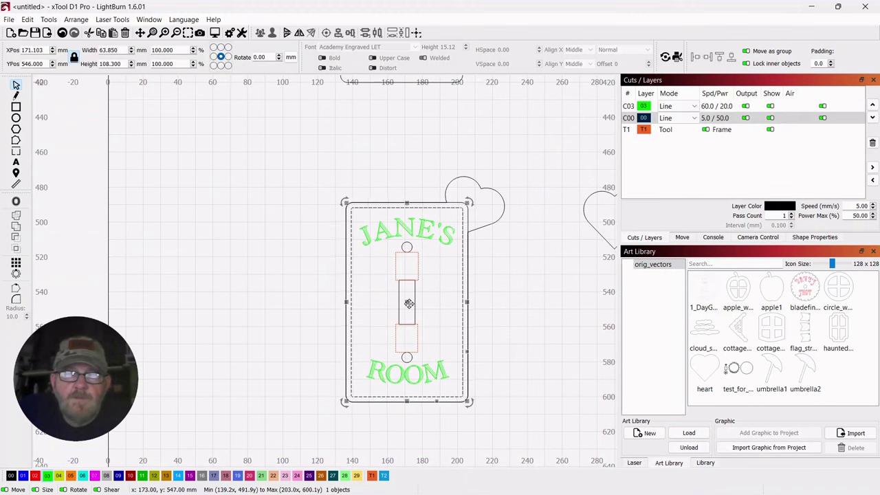
Move the plain rectangle outline to the left and the heart-tab outline clear of the text.
{"action": "left_click_drag", "start_coordinate": [405, 305], "coordinate": [260, 303]}
{"action": "left_click_drag", "start_coordinate": [466, 289], "coordinate": [568, 274]}
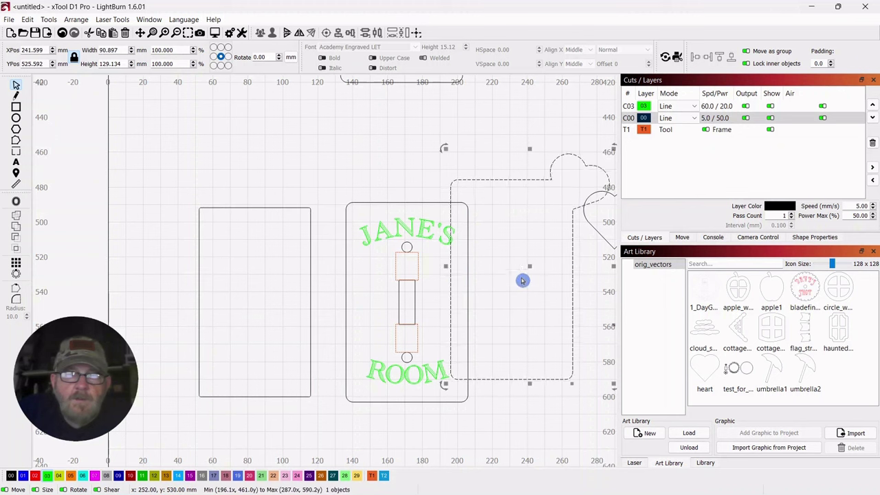
{"action": "left_click", "coordinate": [345, 279]}
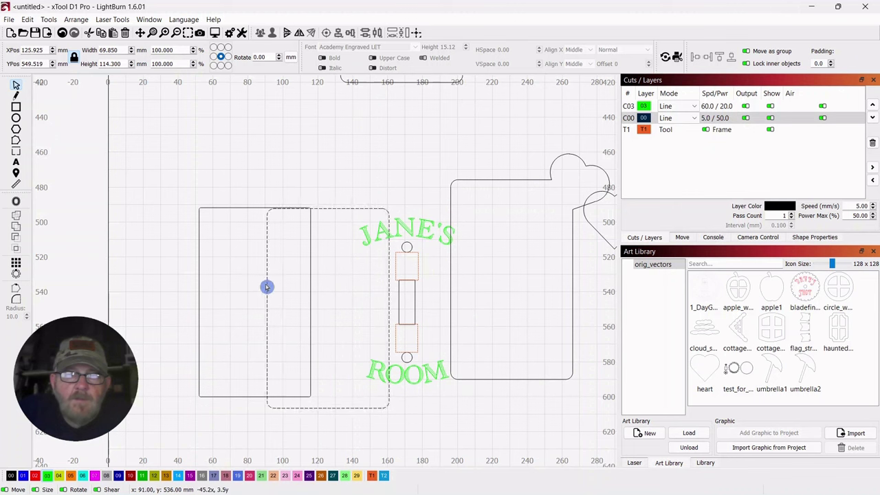
{"action": "left_click", "coordinate": [199, 285]}
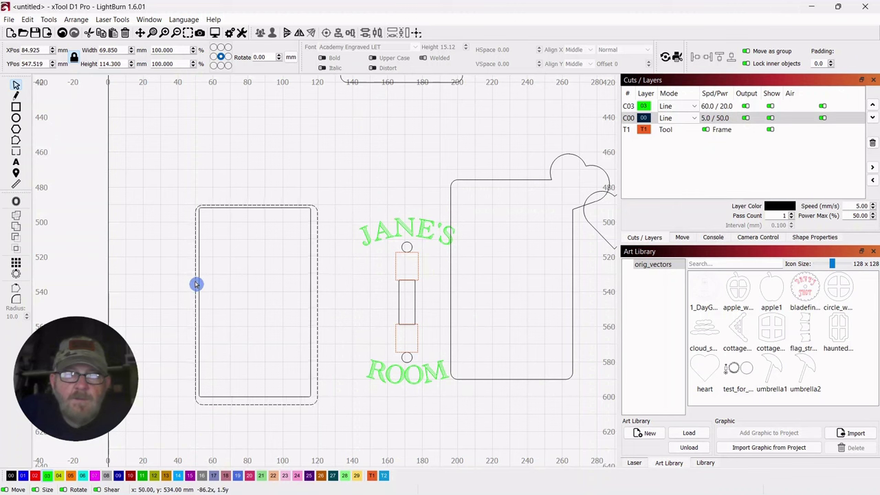
{"action": "left_click_drag", "start_coordinate": [196, 284], "coordinate": [193, 281]}
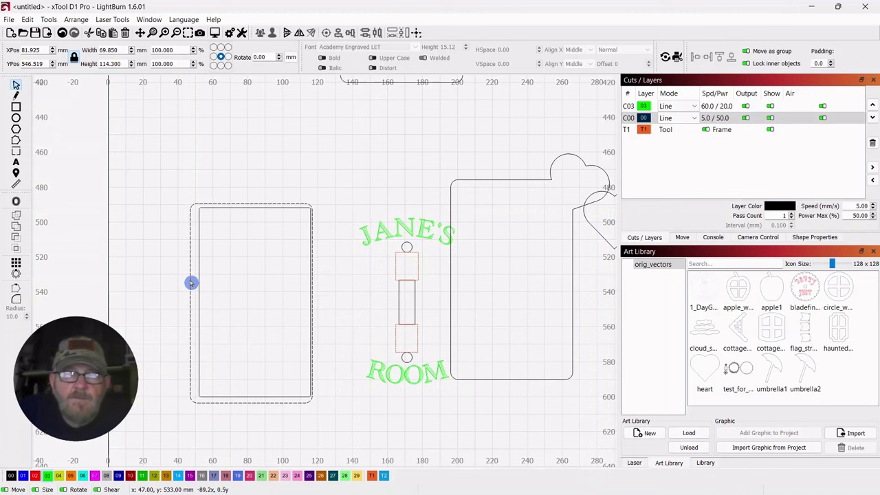
{"action": "left_click", "coordinate": [507, 206]}
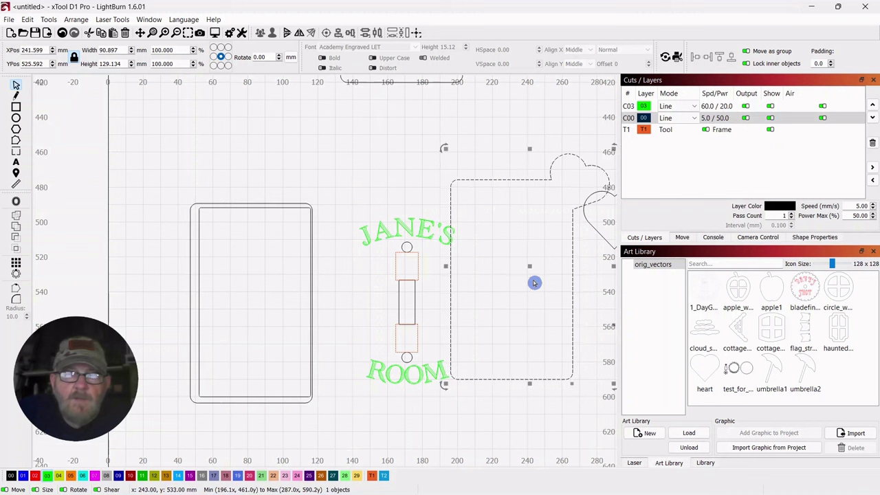
{"action": "left_click_drag", "start_coordinate": [530, 268], "coordinate": [556, 262]}
{"action": "left_click", "coordinate": [440, 182]}
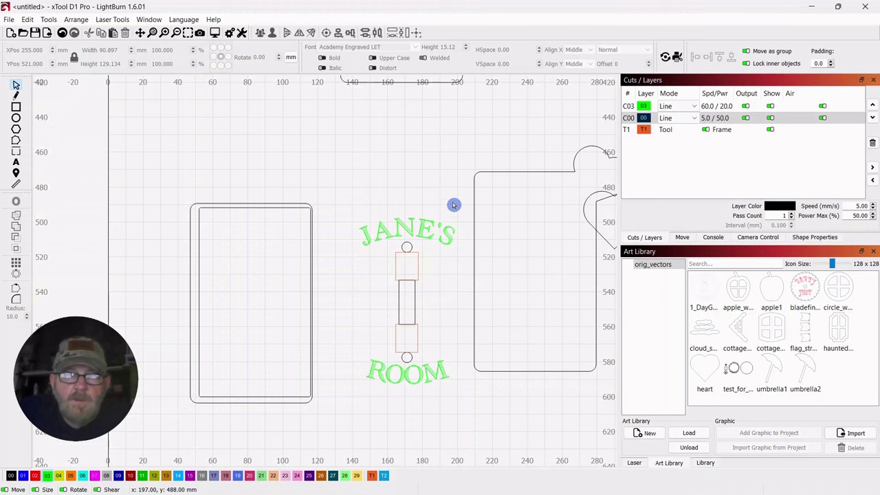
Group the JANE'S/ROOM text with the switch cutouts and place the heart-tab outline around them.
{"action": "left_click_drag", "start_coordinate": [454, 205], "coordinate": [356, 402]}
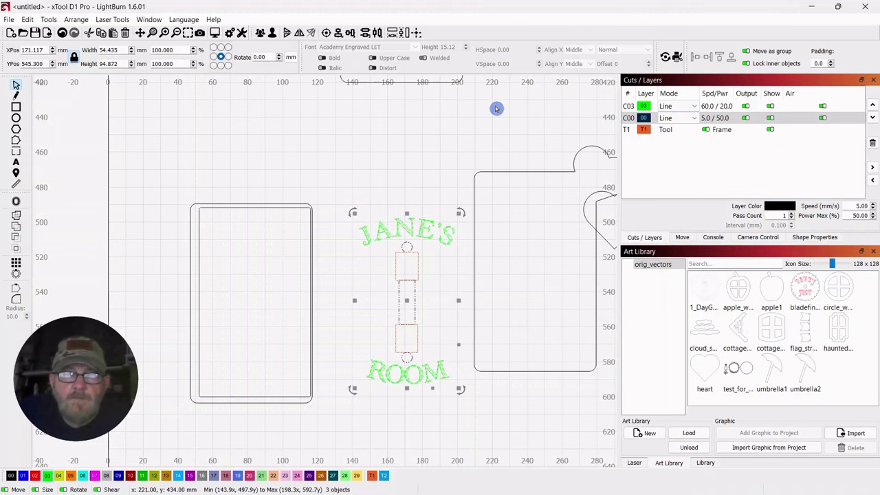
{"action": "left_click", "coordinate": [262, 36]}
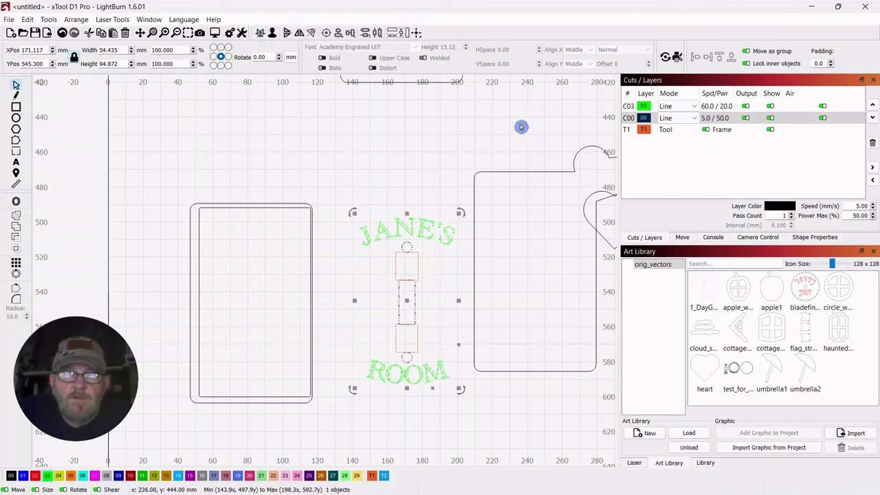
{"action": "left_click", "coordinate": [521, 171]}
{"action": "left_click_drag", "start_coordinate": [555, 260], "coordinate": [424, 289]}
{"action": "left_click", "coordinate": [527, 296]}
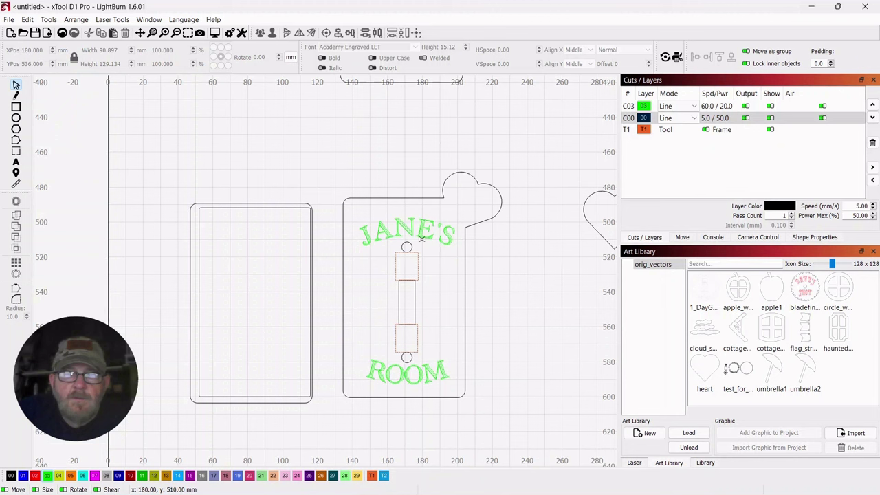
{"action": "left_click", "coordinate": [415, 240]}
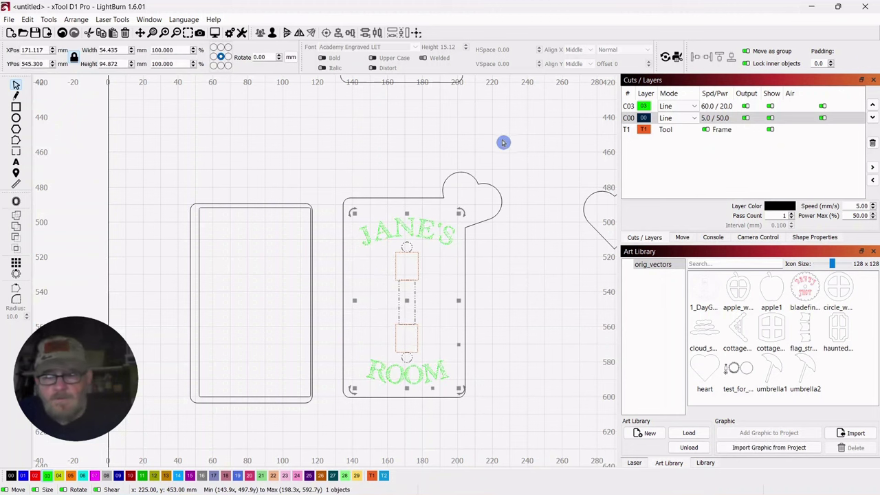
{"action": "left_click", "coordinate": [436, 197], "text": "shift"}
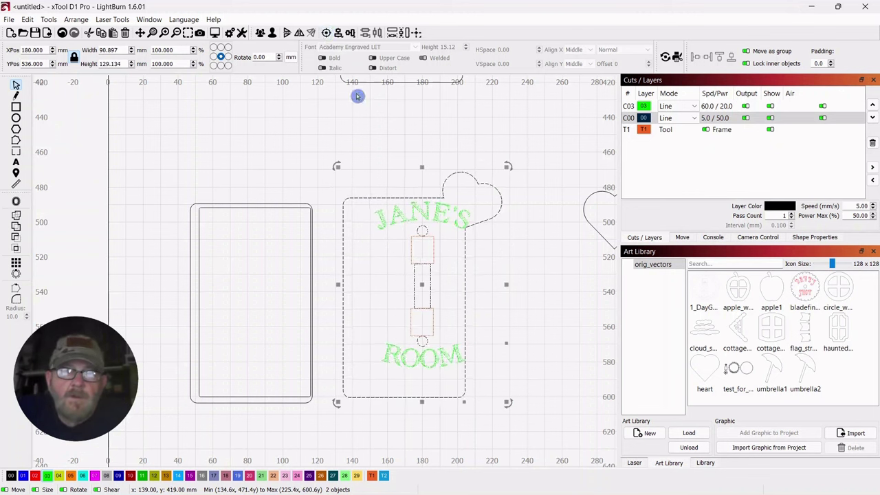
Shift the text and switch-cutout group a few mm right to about X 169, Y 544 mm.
{"action": "left_click", "coordinate": [397, 154]}
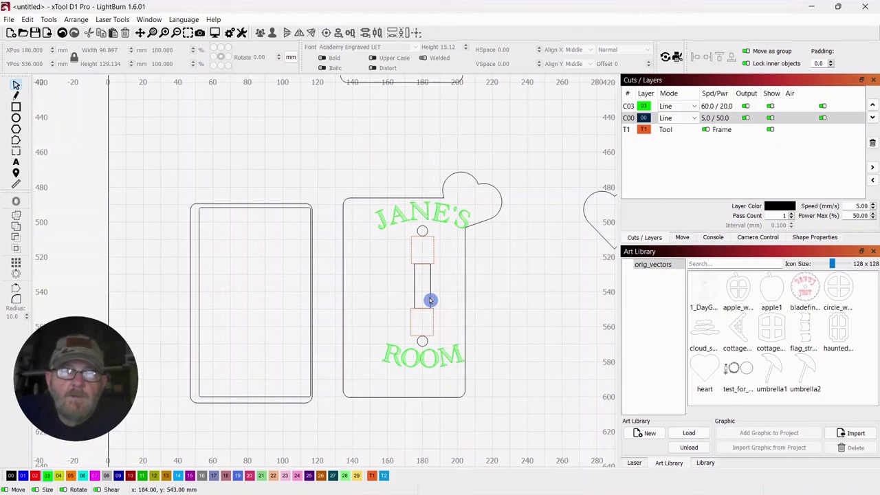
{"action": "left_click_drag", "start_coordinate": [430, 300], "coordinate": [411, 298]}
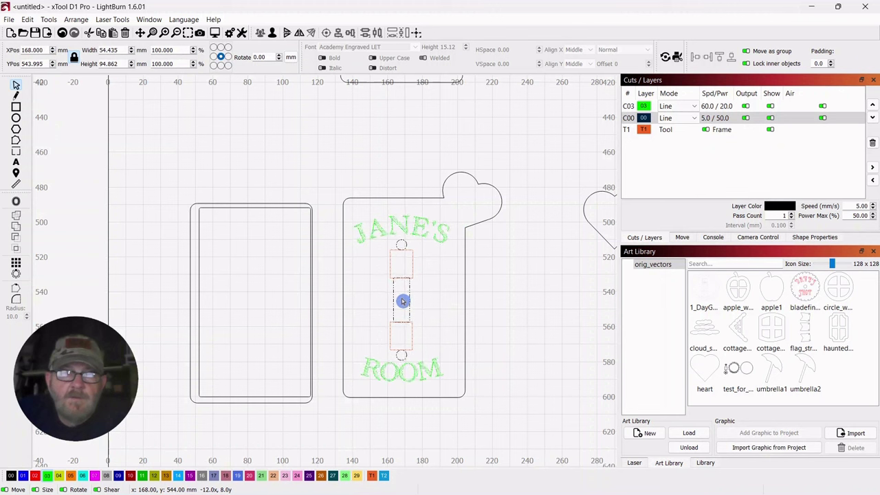
{"action": "left_click", "coordinate": [483, 309]}
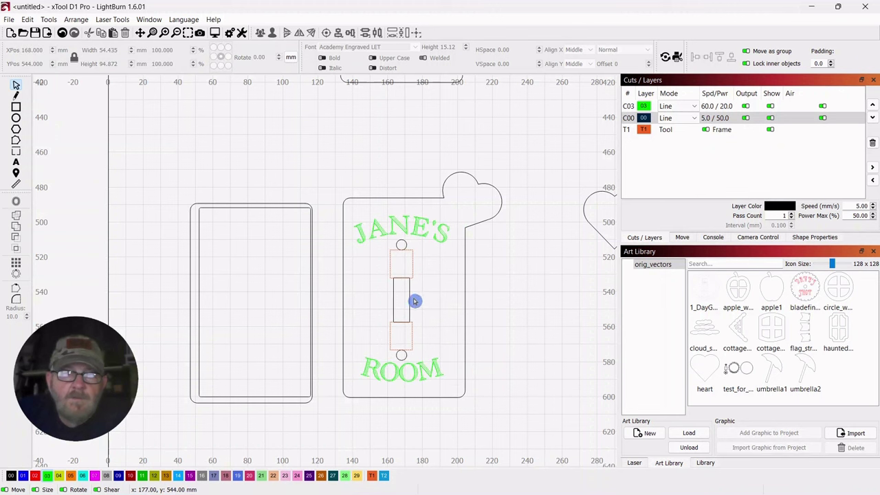
{"action": "left_click", "coordinate": [409, 300]}
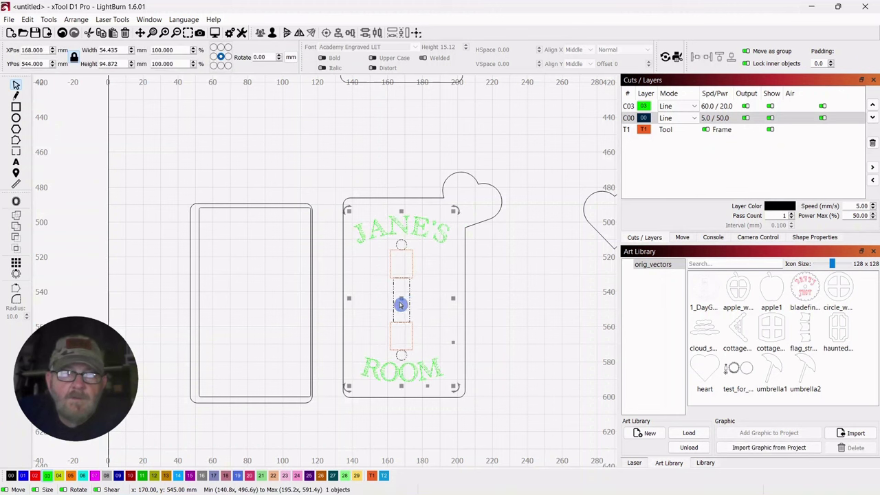
{"action": "left_click_drag", "start_coordinate": [404, 299], "coordinate": [411, 302]}
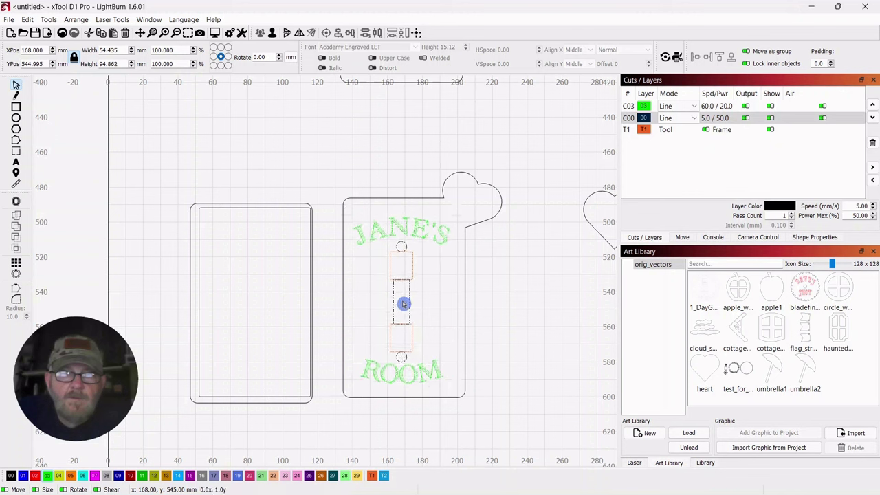
{"action": "left_click_drag", "start_coordinate": [403, 304], "coordinate": [406, 302]}
{"action": "left_click", "coordinate": [499, 287]}
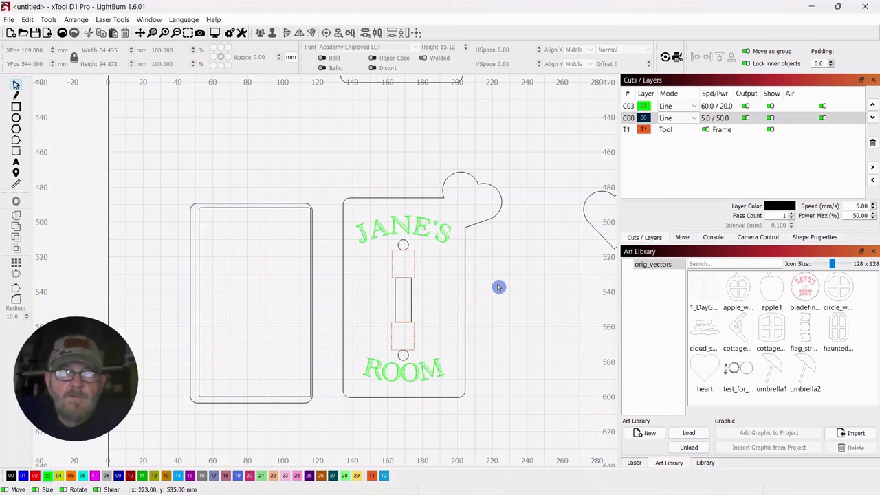
Rotate the 34.2 × 34.1 mm spare heart about 10° and set it right of the heart tab.
{"action": "left_click", "coordinate": [577, 228]}
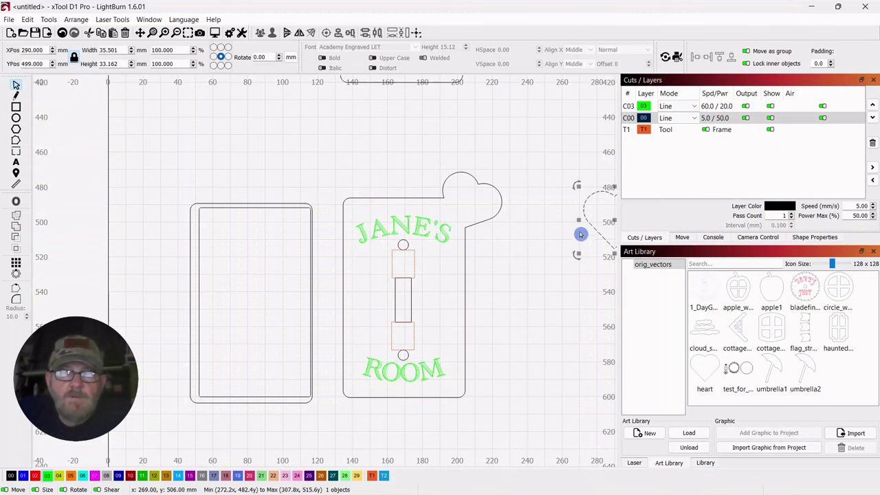
{"action": "left_click_drag", "start_coordinate": [592, 227], "coordinate": [504, 227]}
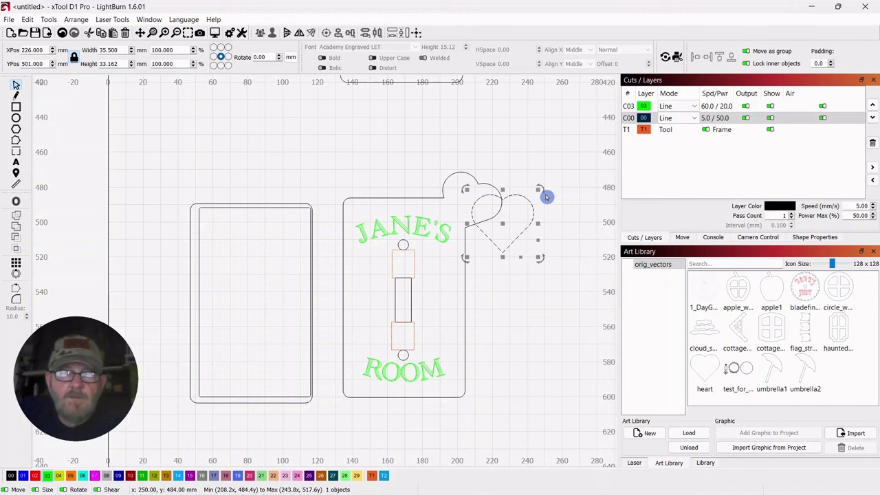
{"action": "left_click_drag", "start_coordinate": [543, 188], "coordinate": [475, 204]}
{"action": "left_click", "coordinate": [498, 227]}
{"action": "left_click_drag", "start_coordinate": [509, 166], "coordinate": [510, 158]}
{"action": "left_click_drag", "start_coordinate": [470, 205], "coordinate": [554, 202]}
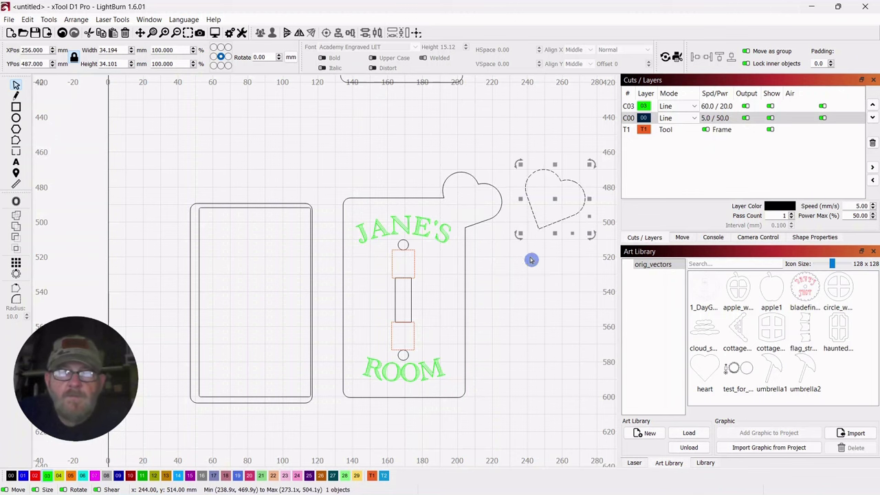
{"action": "scroll", "coordinate": [521, 326], "scroll_direction": "down", "scroll_amount": 2}
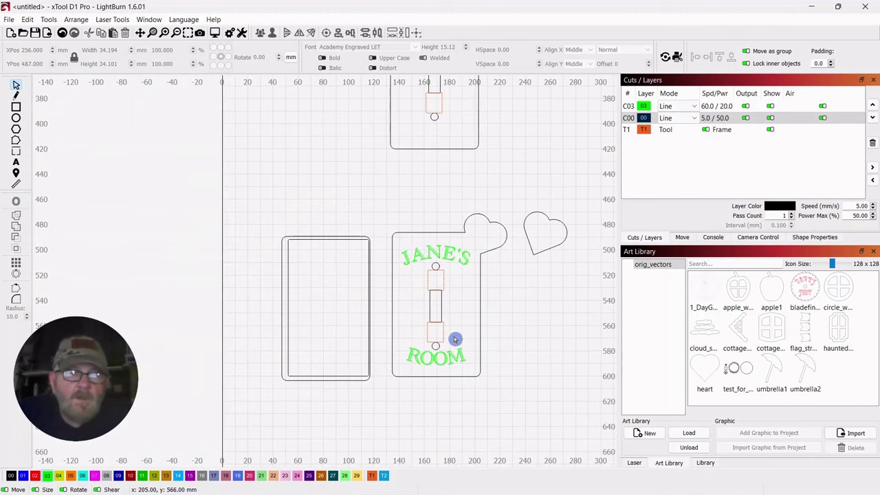
Centre the blank plate's inner and outer rectangles on each other with Align Centers.
{"action": "left_click", "coordinate": [325, 262]}
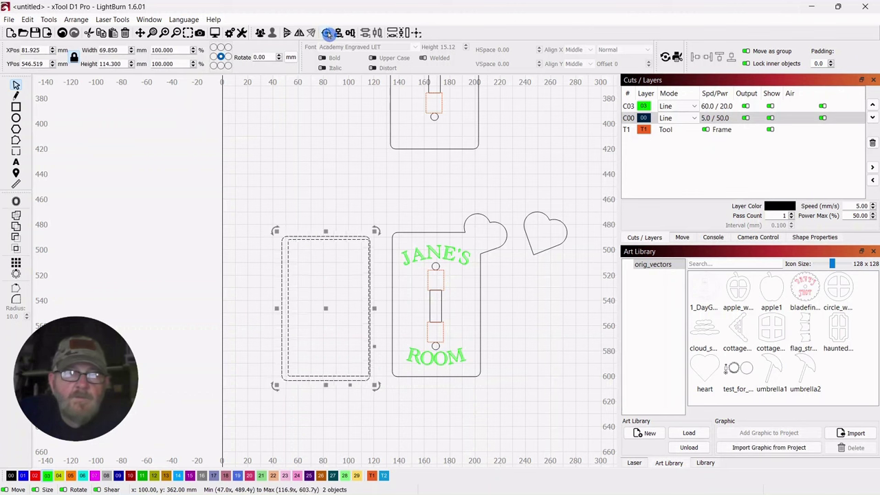
{"action": "left_click", "coordinate": [327, 33]}
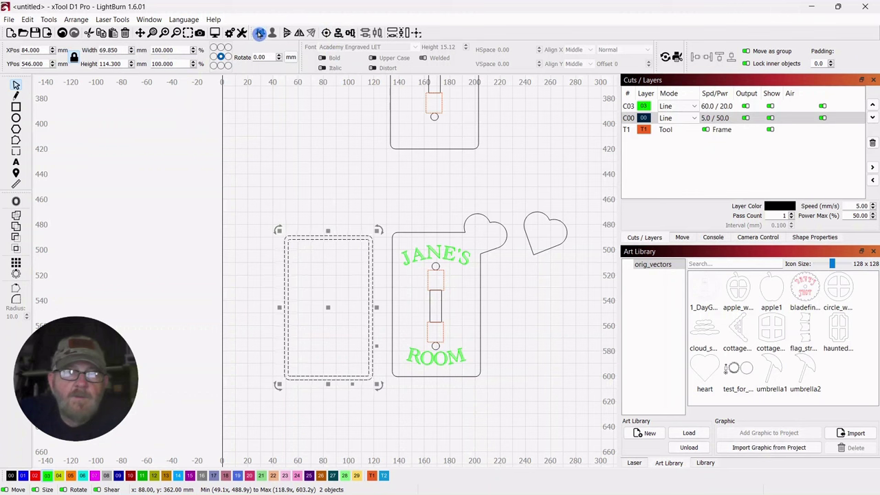
{"action": "left_click", "coordinate": [301, 171]}
{"action": "scroll", "coordinate": [301, 172], "scroll_direction": "up", "scroll_amount": 1}
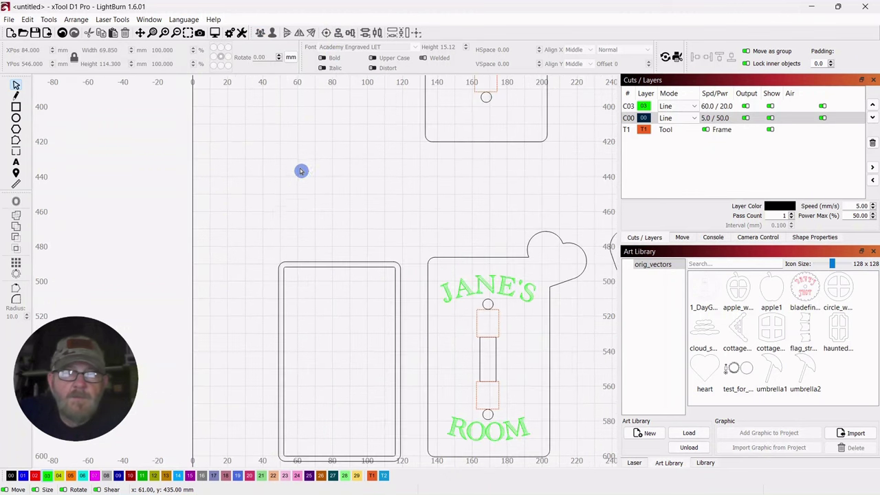
{"action": "scroll", "coordinate": [357, 213], "scroll_direction": "down", "scroll_amount": 1}
{"action": "scroll", "coordinate": [357, 213], "scroll_direction": "down", "scroll_amount": 1}
{"action": "scroll", "coordinate": [395, 256], "scroll_direction": "down", "scroll_amount": 1}
{"action": "scroll", "coordinate": [509, 372], "scroll_direction": "down", "scroll_amount": 2}
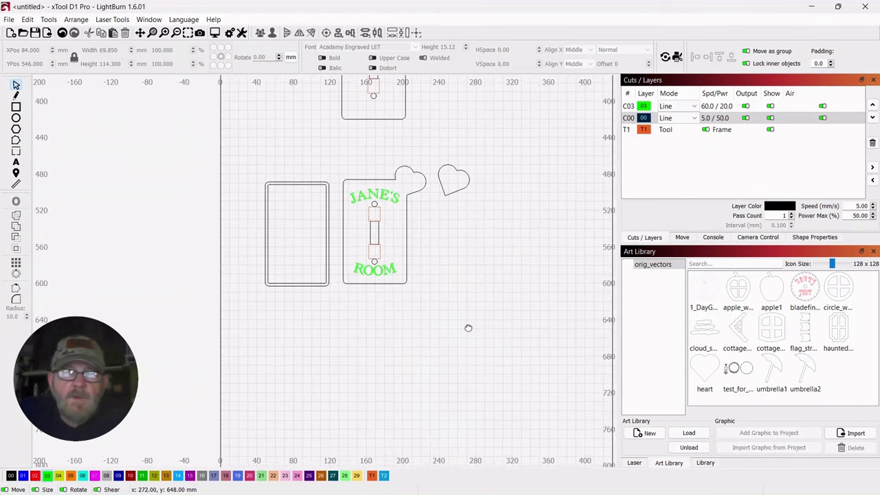
Move the four design pieces up and right to about X 184, Y 516 mm, then select the upper plain plate.
{"action": "left_click_drag", "start_coordinate": [471, 263], "coordinate": [508, 272]}
{"action": "left_click_drag", "start_coordinate": [520, 159], "coordinate": [295, 324]}
{"action": "left_click_drag", "start_coordinate": [406, 237], "coordinate": [427, 219]}
{"action": "scroll", "coordinate": [530, 348], "scroll_direction": "down", "scroll_amount": 3}
{"action": "left_click_drag", "start_coordinate": [544, 165], "coordinate": [524, 191]}
{"action": "left_click_drag", "start_coordinate": [510, 155], "coordinate": [402, 210]}
{"action": "left_click_drag", "start_coordinate": [389, 250], "coordinate": [389, 249]}
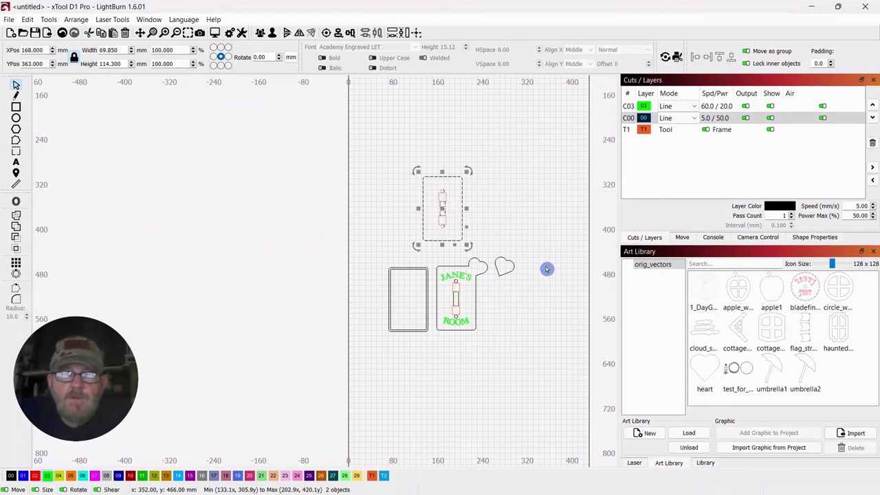
{"action": "scroll", "coordinate": [534, 264], "scroll_direction": "up", "scroll_amount": 2}
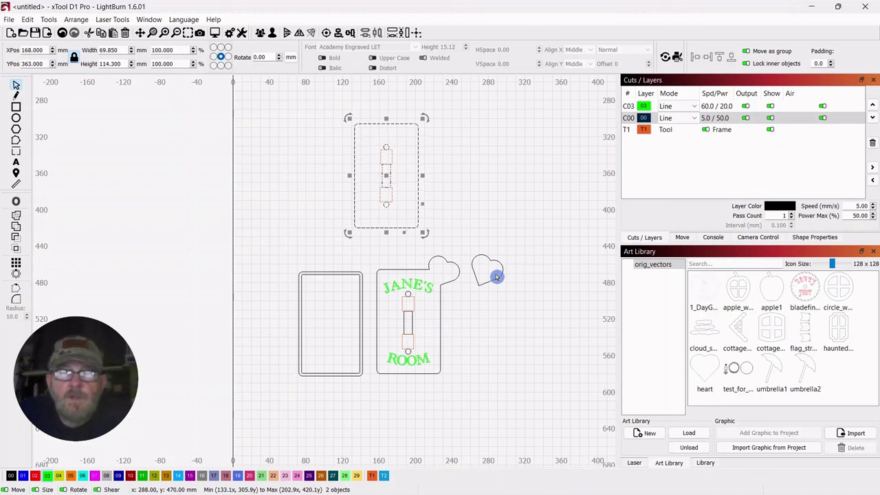
{"action": "left_click", "coordinate": [739, 450]}
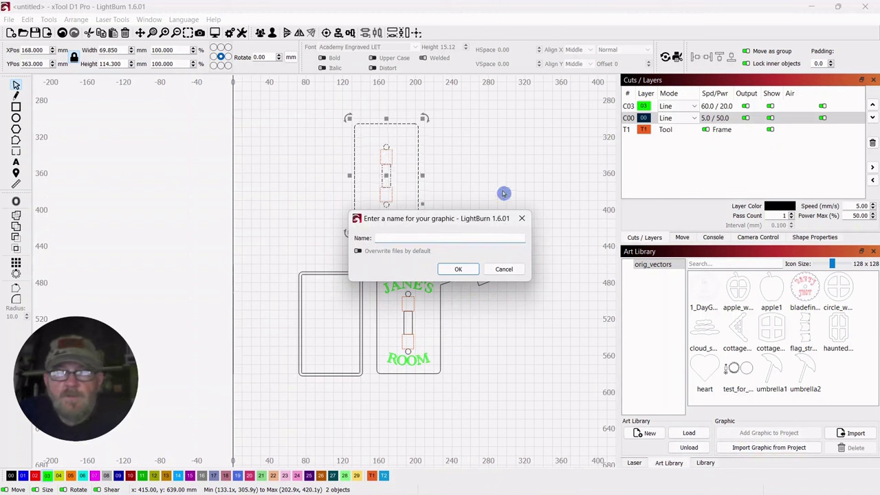
{"action": "type", "text": "LIGHT SWITCH"}
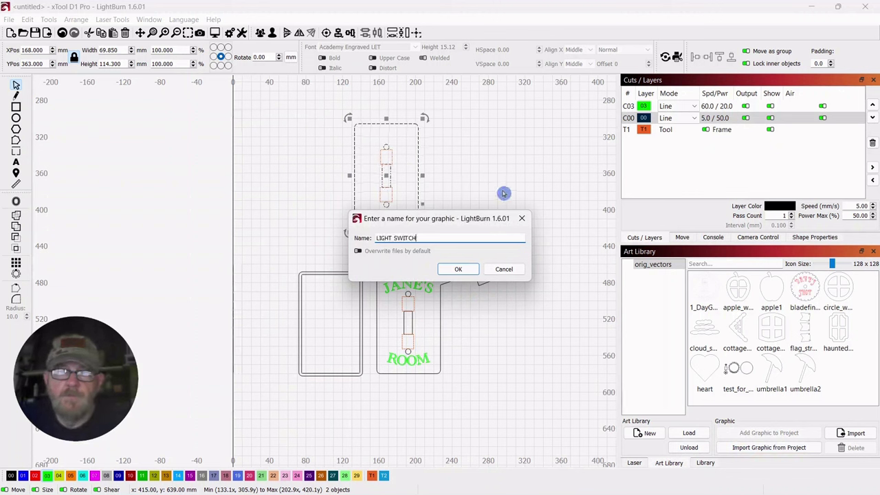
{"action": "left_click", "coordinate": [459, 273]}
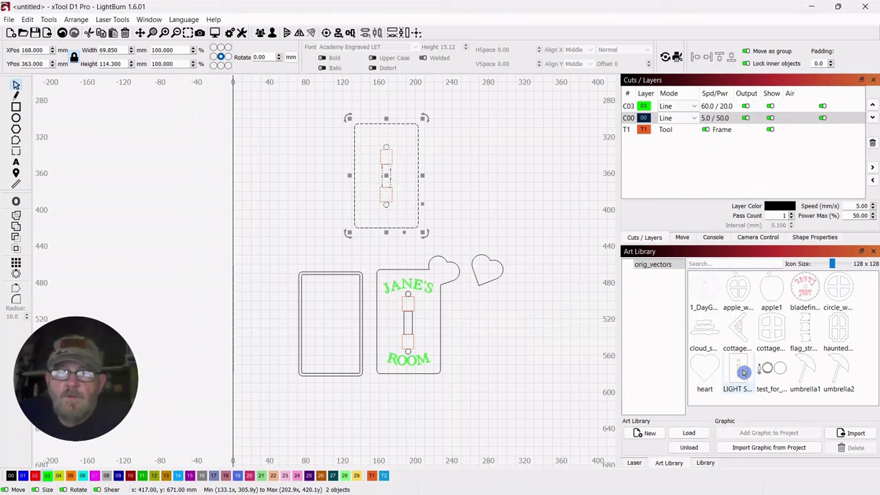
{"action": "left_click_drag", "start_coordinate": [739, 372], "coordinate": [565, 182]}
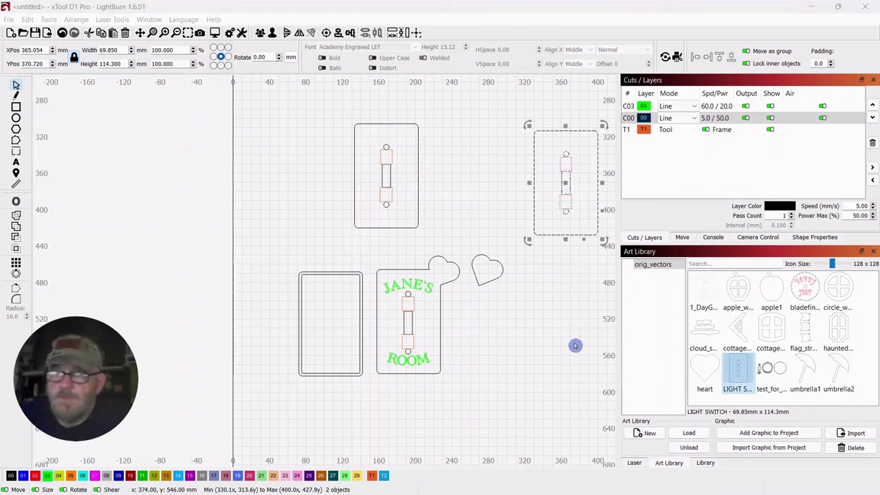
{"action": "key", "text": "Delete"}
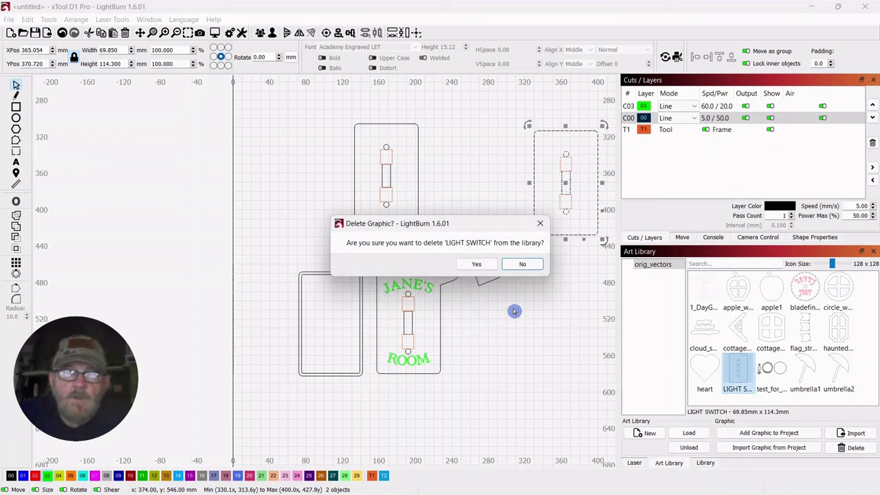
{"action": "left_click", "coordinate": [477, 263]}
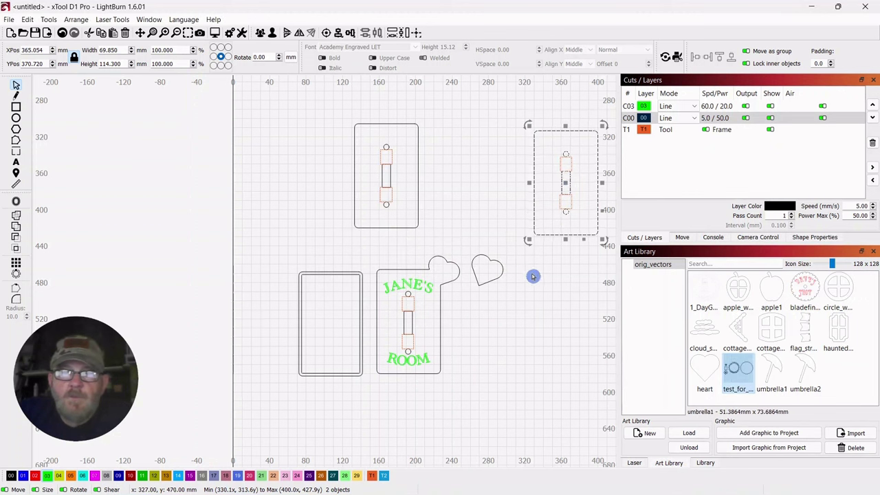
{"action": "left_click_drag", "start_coordinate": [563, 181], "coordinate": [533, 163]}
{"action": "right_click", "coordinate": [536, 165]}
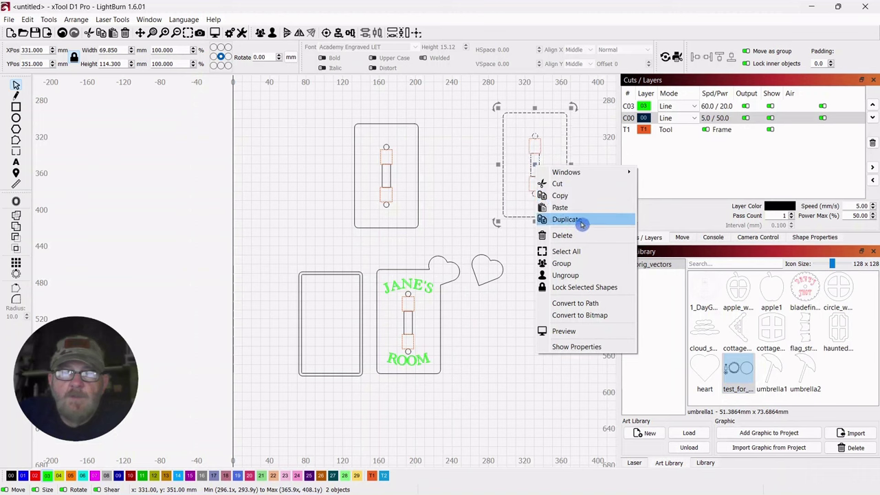
{"action": "left_click", "coordinate": [562, 235]}
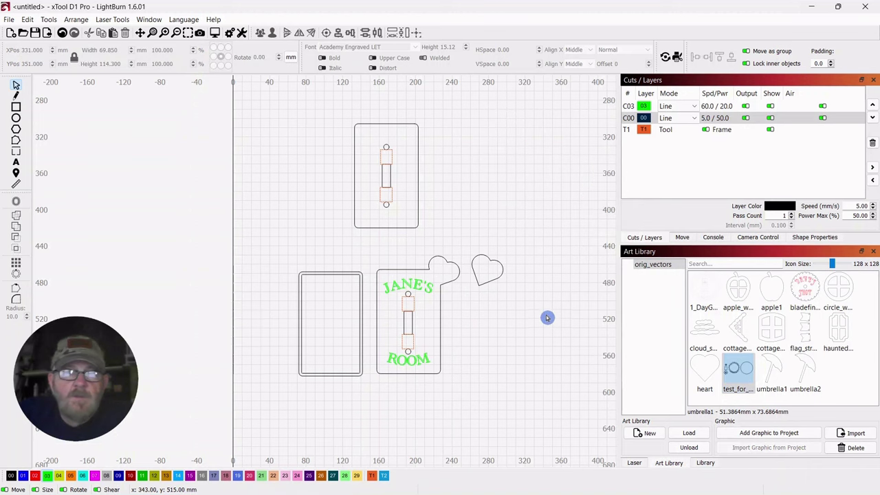
{"action": "left_click_drag", "start_coordinate": [548, 316], "coordinate": [521, 280]}
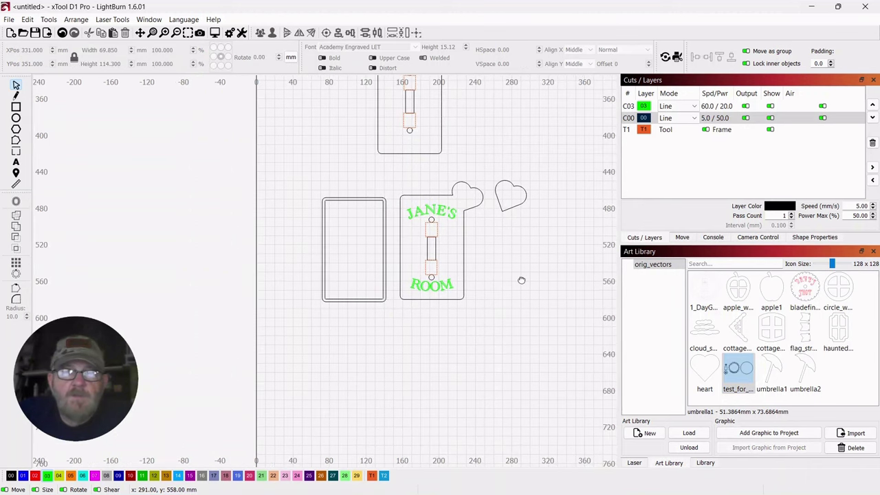
{"action": "left_click", "coordinate": [523, 282]}
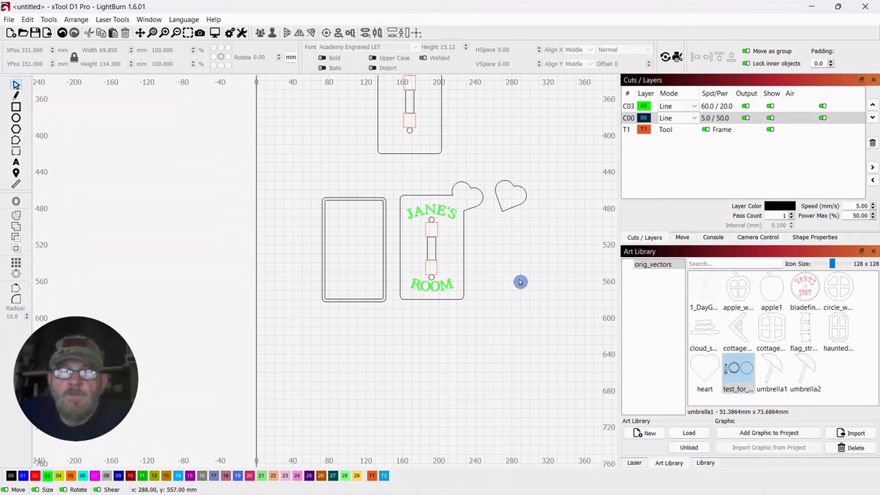